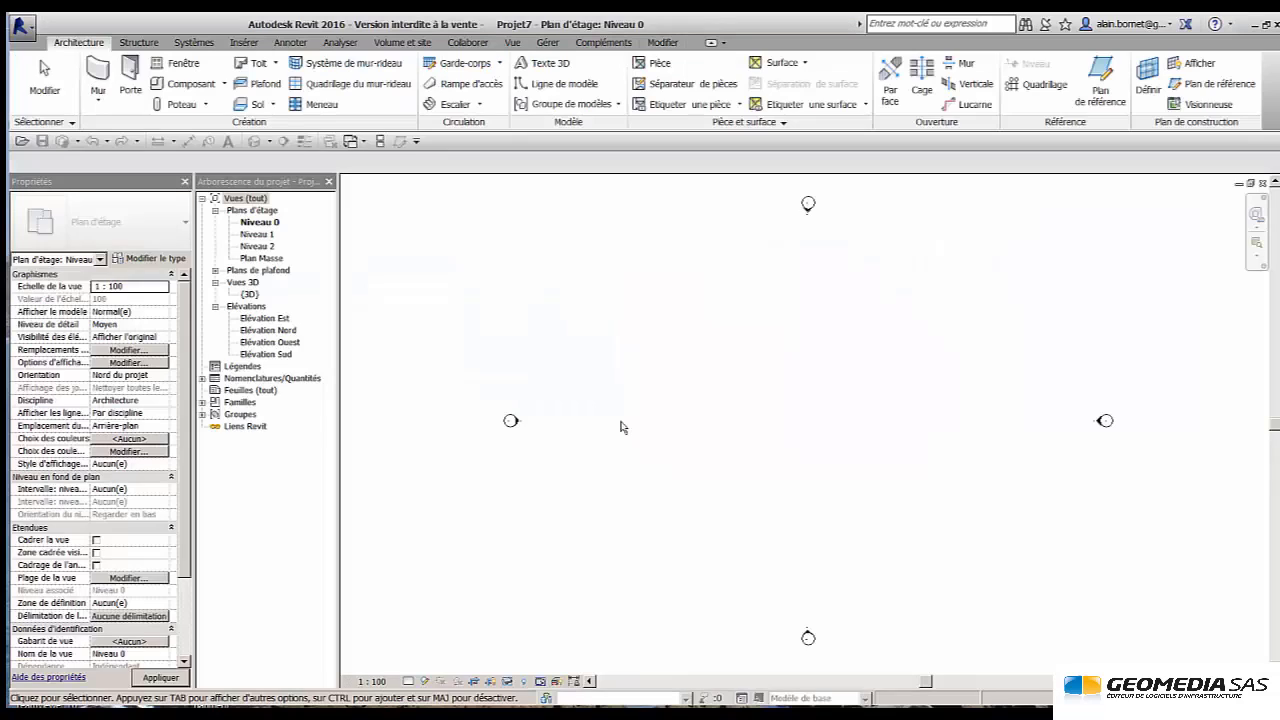
Draw a straight horizontal wall 15 m long on Niveau 0, using the Générique - Ext. 300 mm 2 wall type.
left_click(98, 78)
left_click(186, 224)
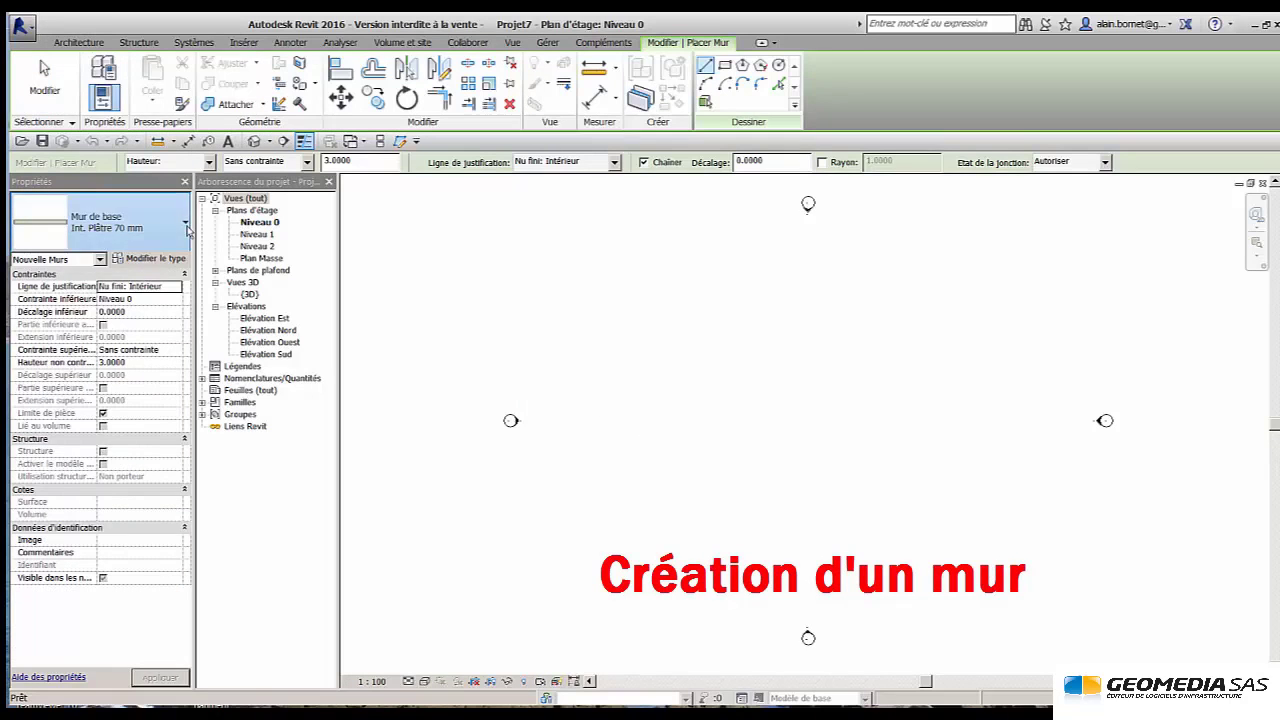
scroll(143, 351, "up", 1)
scroll(143, 355, "up", 3)
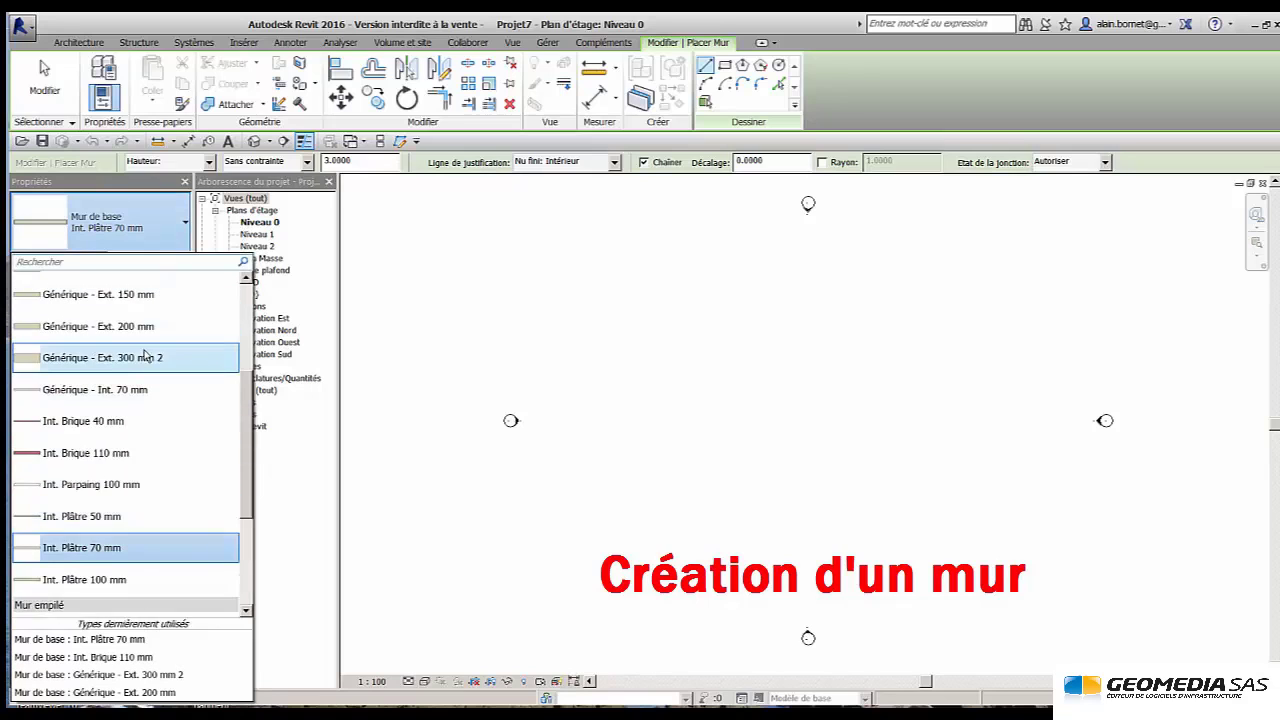
left_click(148, 396)
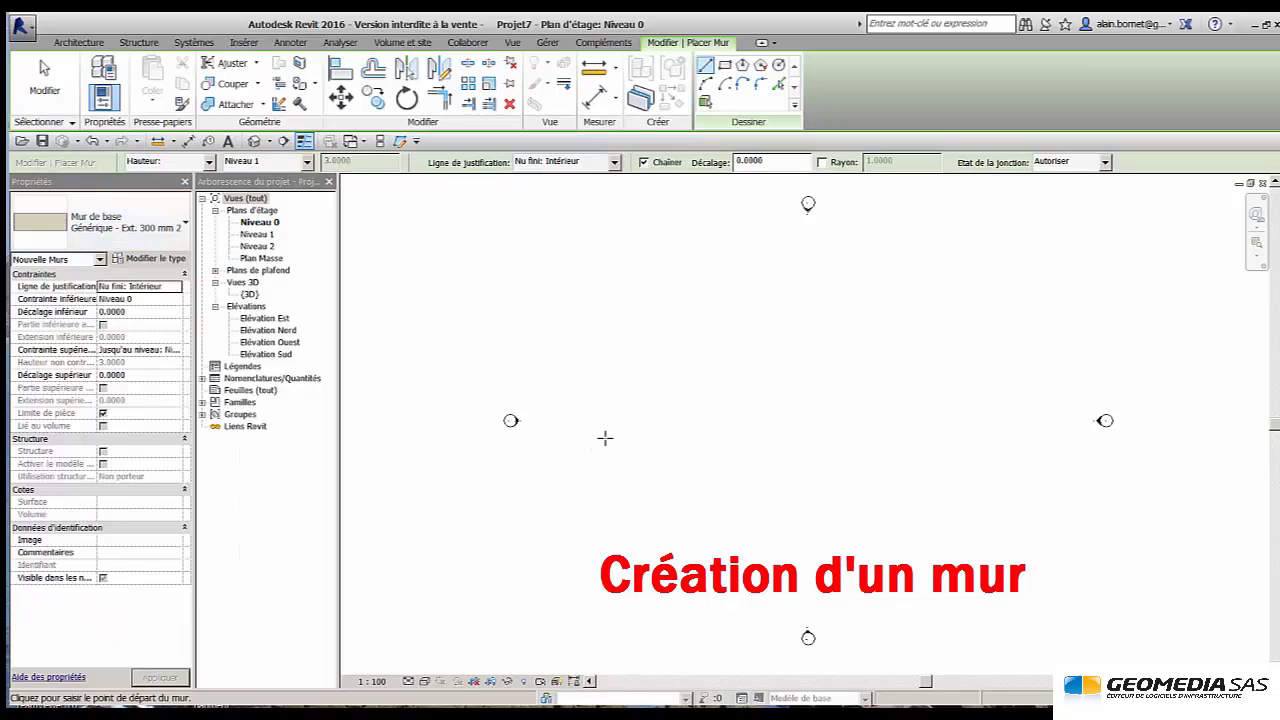
left_click(670, 420)
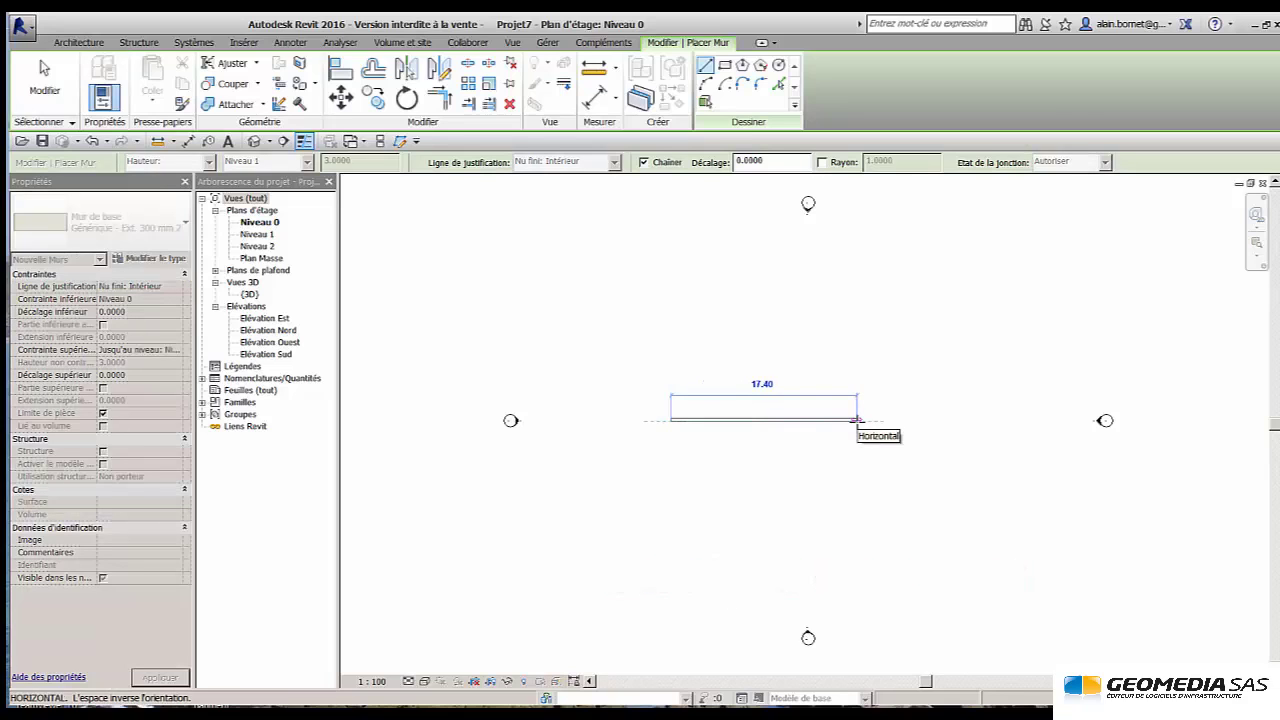
key("Return")
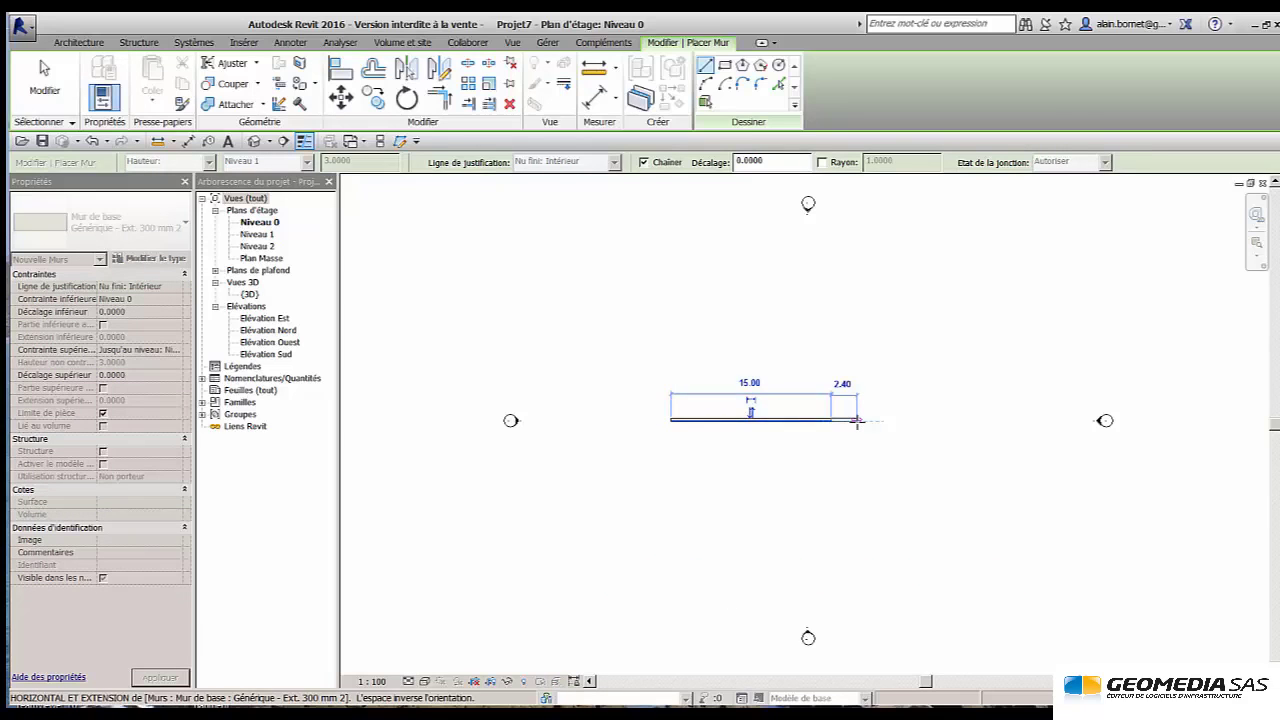
Continue from the right end of the straight wall with a 180° arc wall curving downward.
left_click(706, 86)
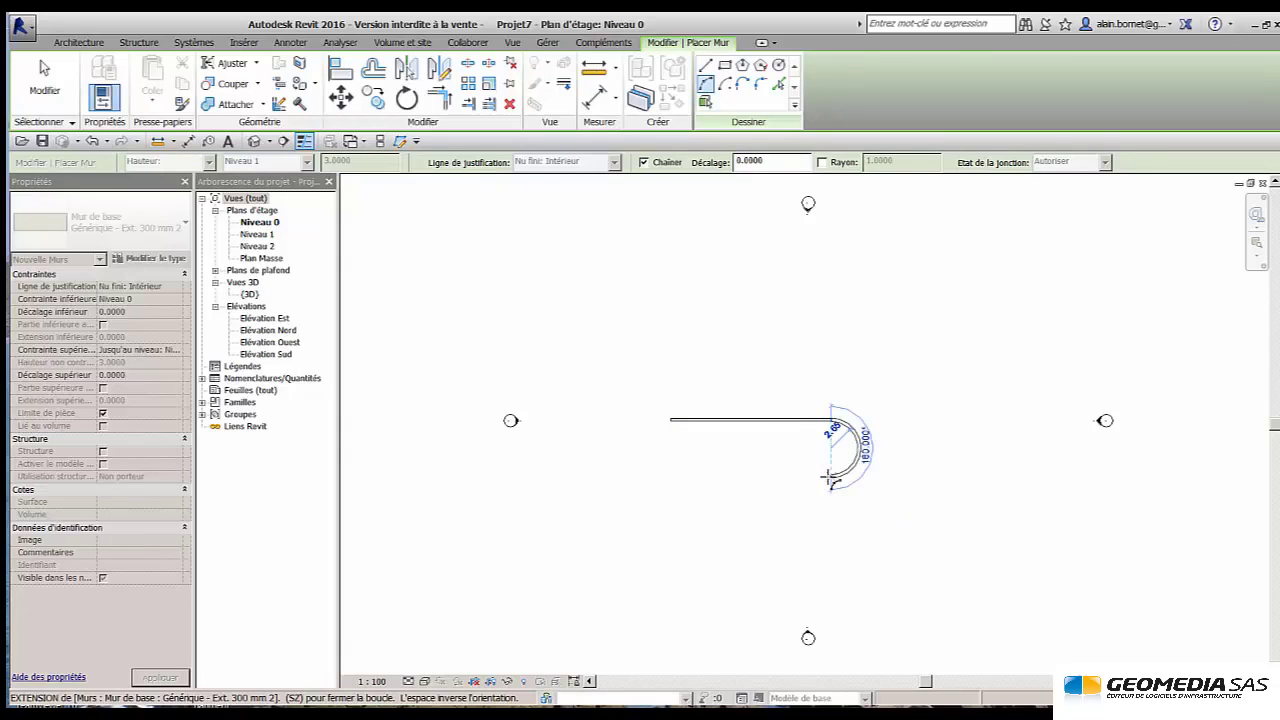
left_click(828, 477)
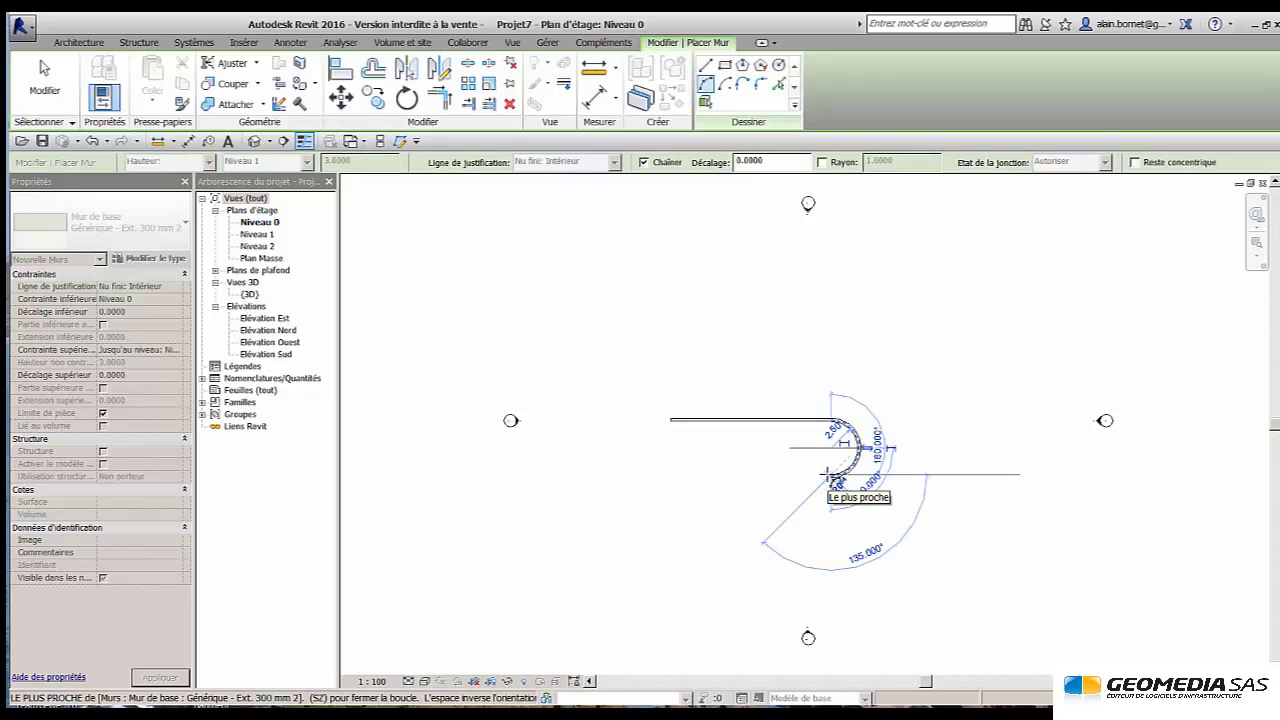
key("Escape")
key("Escape")
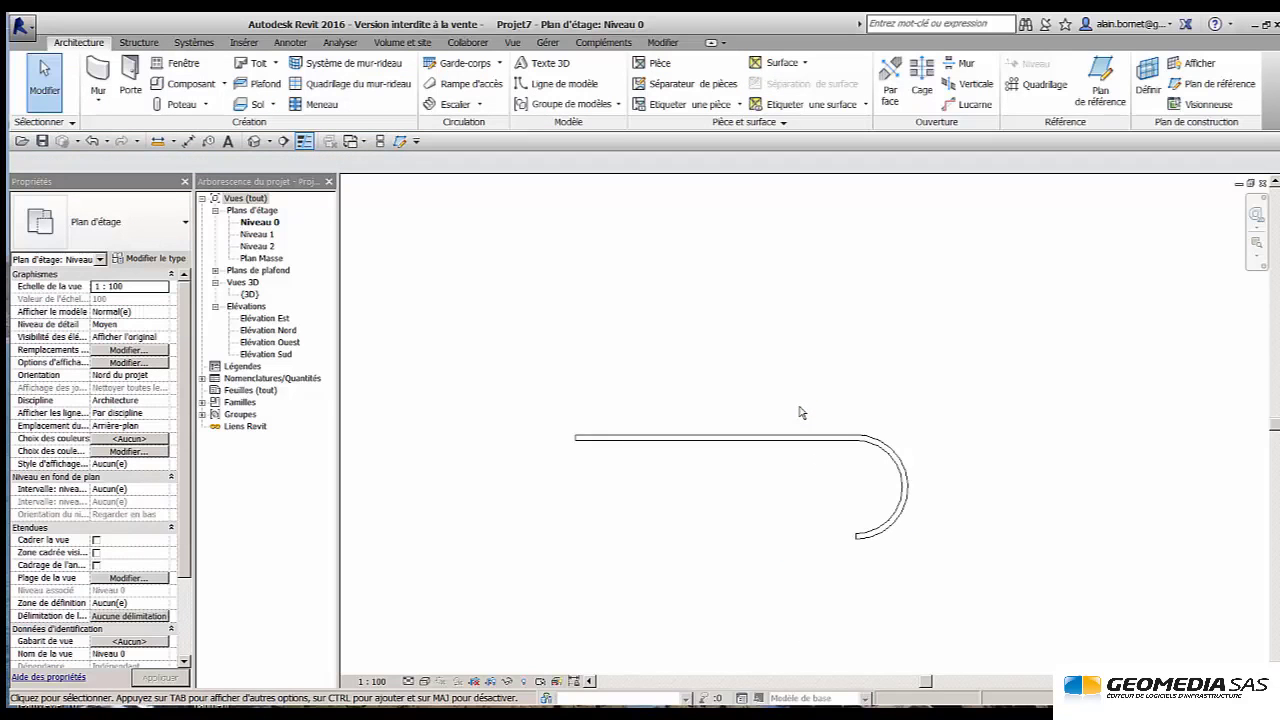
Draw a vertical wall about 8.2 m long crossing the straight wall left of its middle.
scroll(800, 412, "up", 2)
left_click(100, 78)
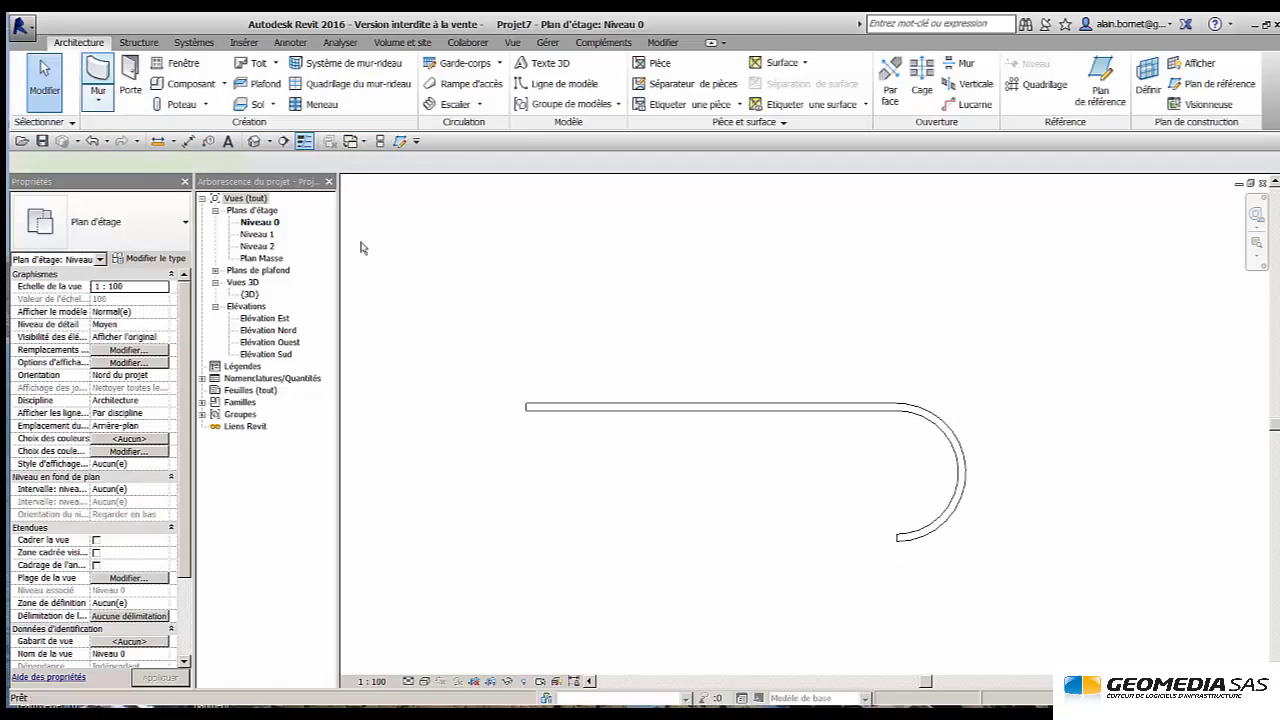
left_click(677, 316)
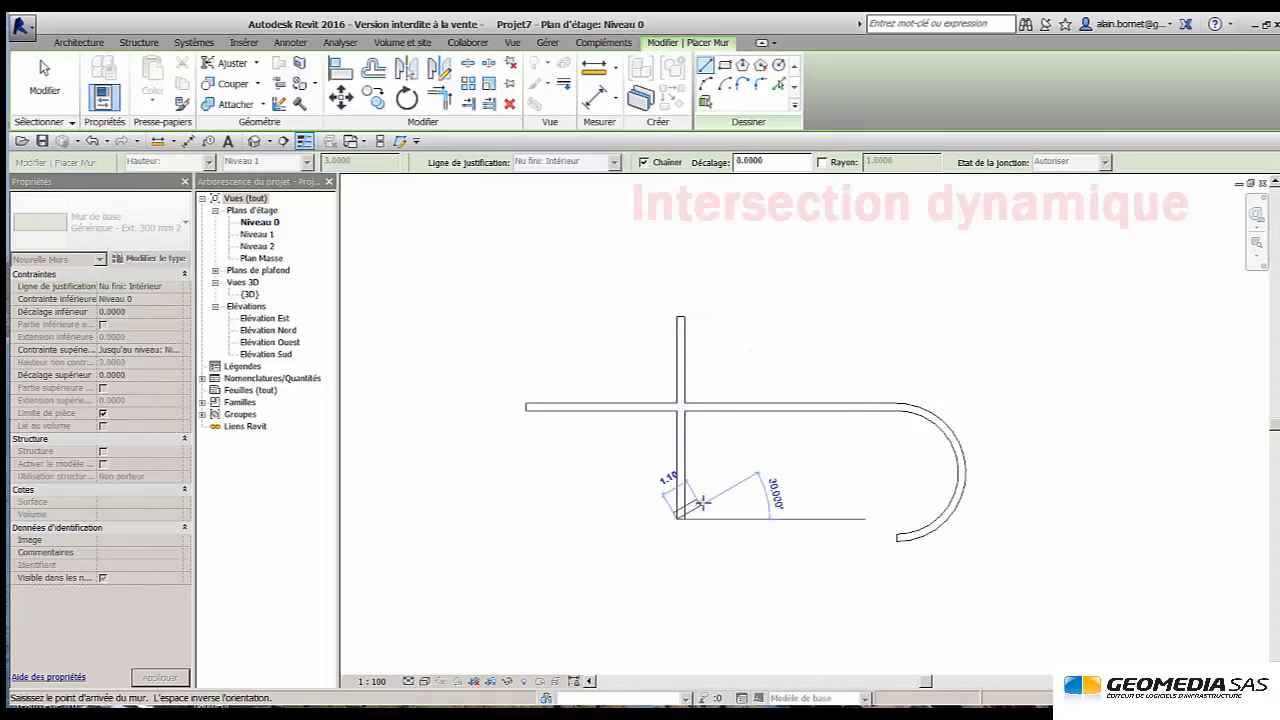
key("Escape")
key("Escape")
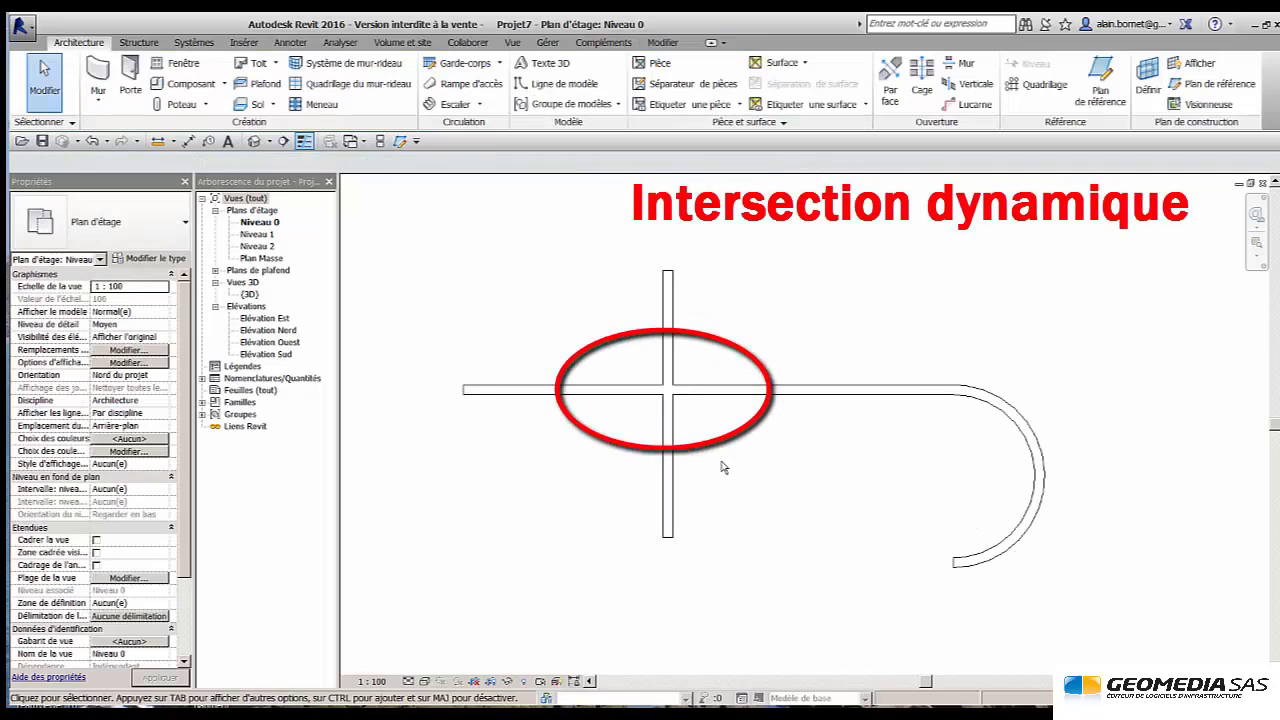
Move the arc wall to the right so that the connected straight wall stretches with it.
left_click(1045, 445)
left_click_drag(1056, 440, 1139, 452)
key("Escape")
Show the 3D view beside the floor plan and move the vertical wall left, about 7.2 m from the straight wall's left end.
double_click(243, 294)
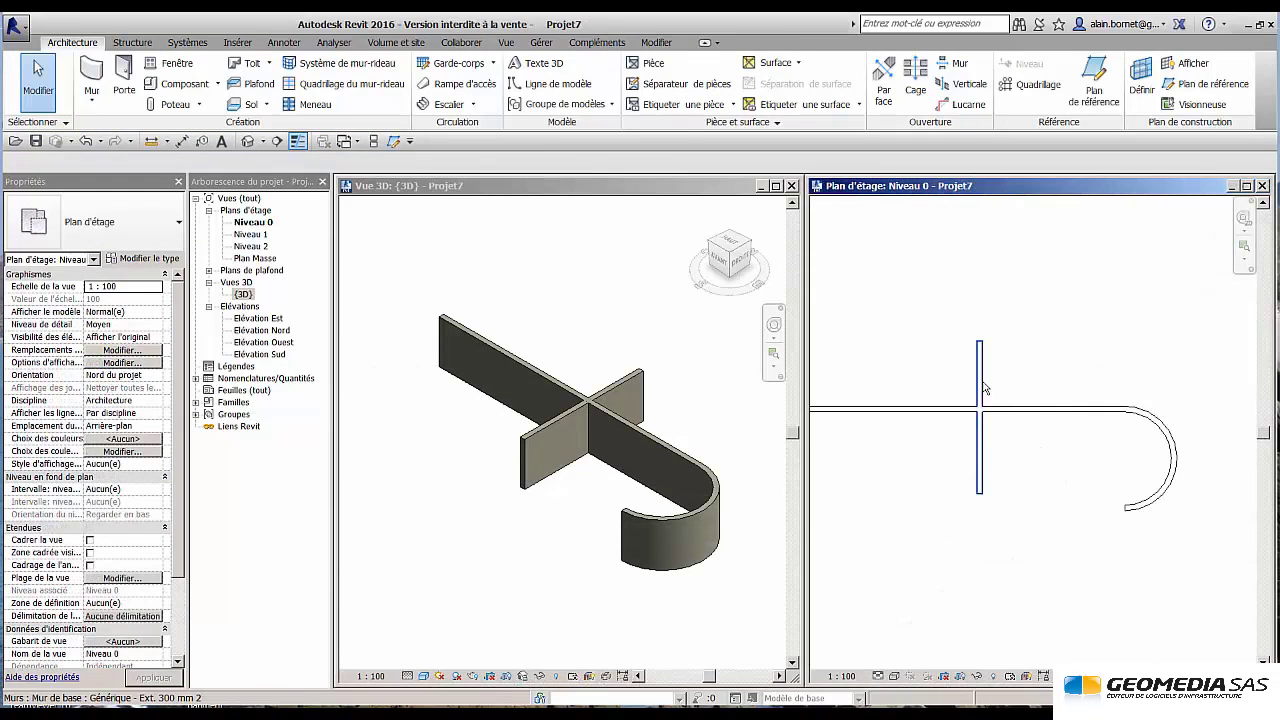
left_click(980, 388)
left_click_drag(985, 390, 932, 395)
left_click(985, 395)
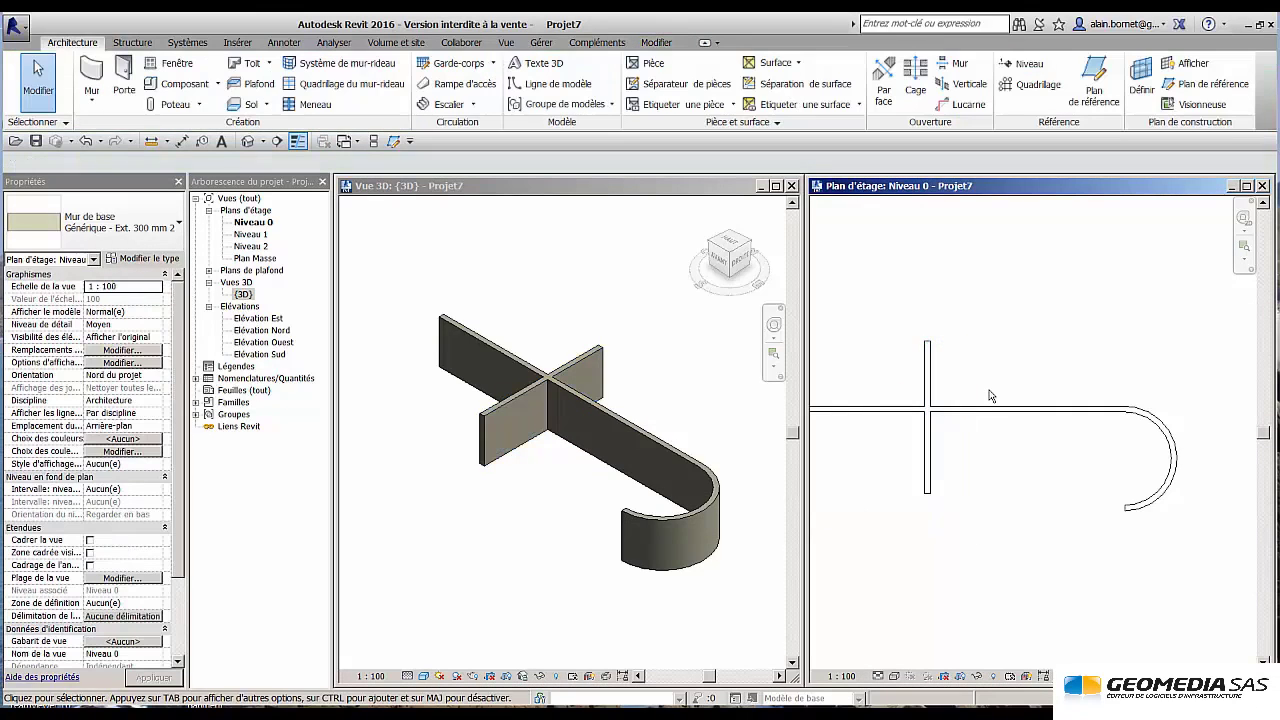
Draw a vertical model line from the wall intersection up past the upper end of the vertical wall.
scroll(1023, 408, "up", 2)
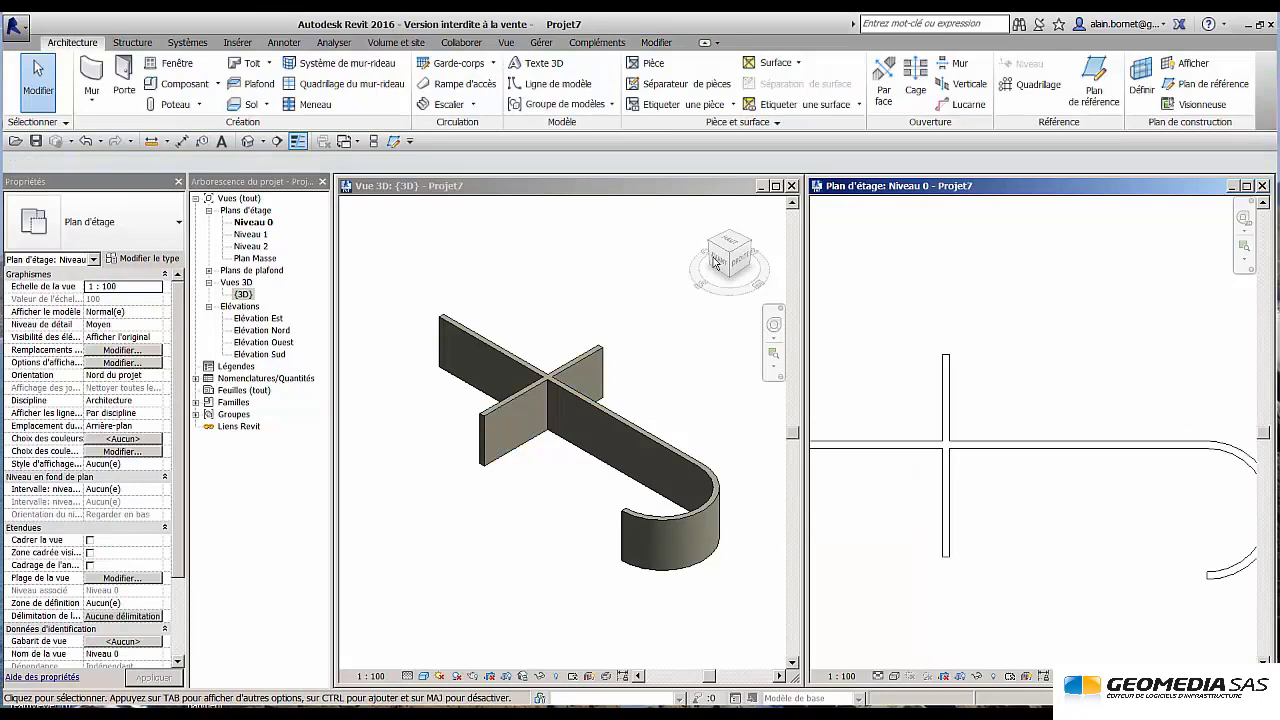
left_click(570, 86)
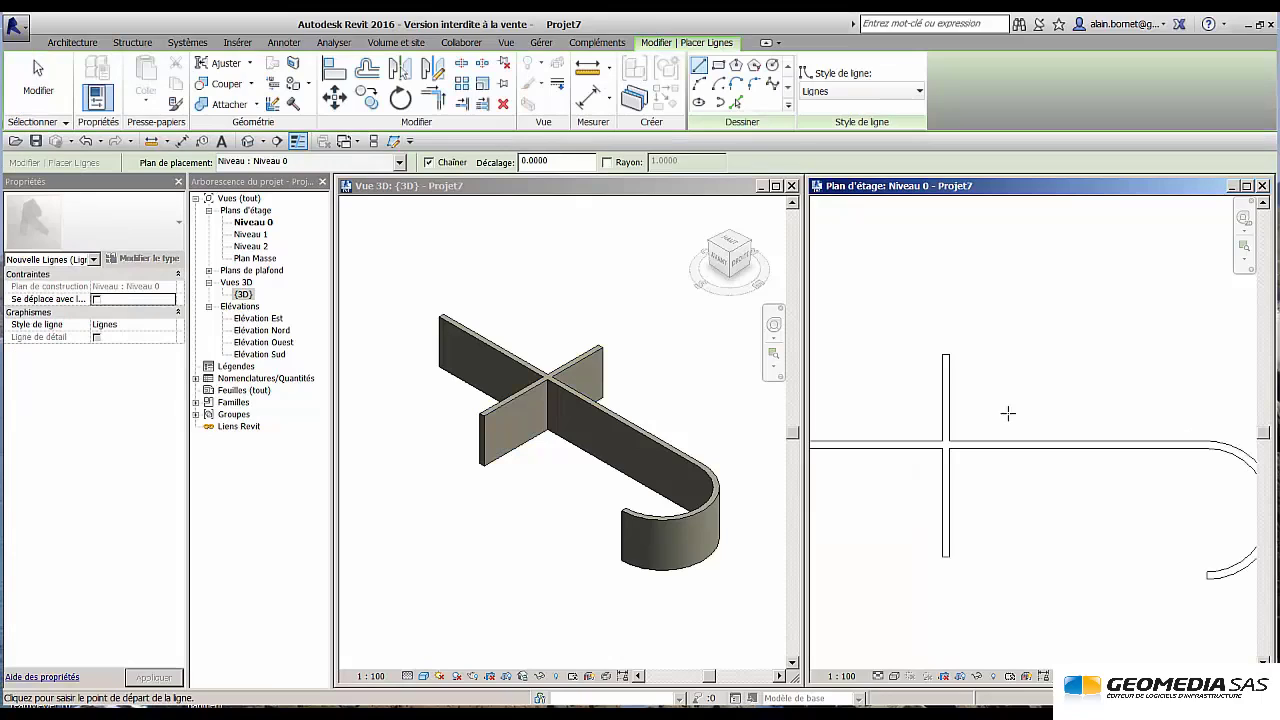
left_click(950, 440)
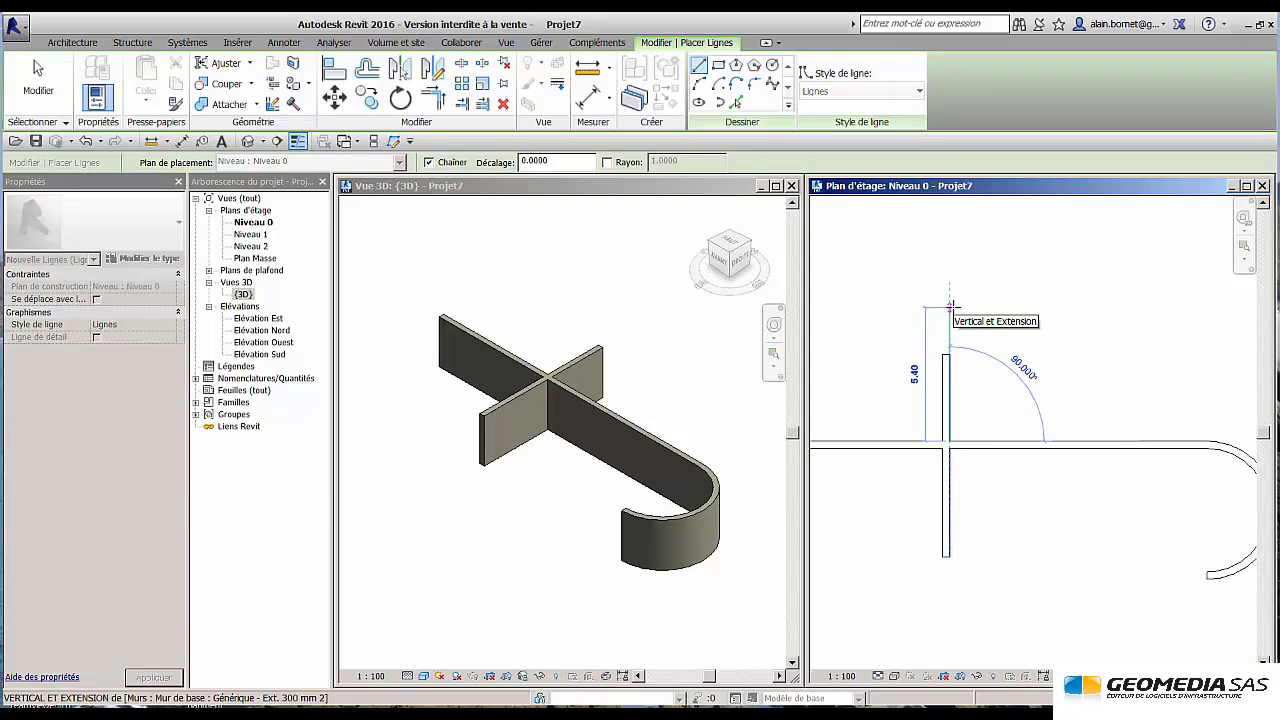
left_click(950, 318)
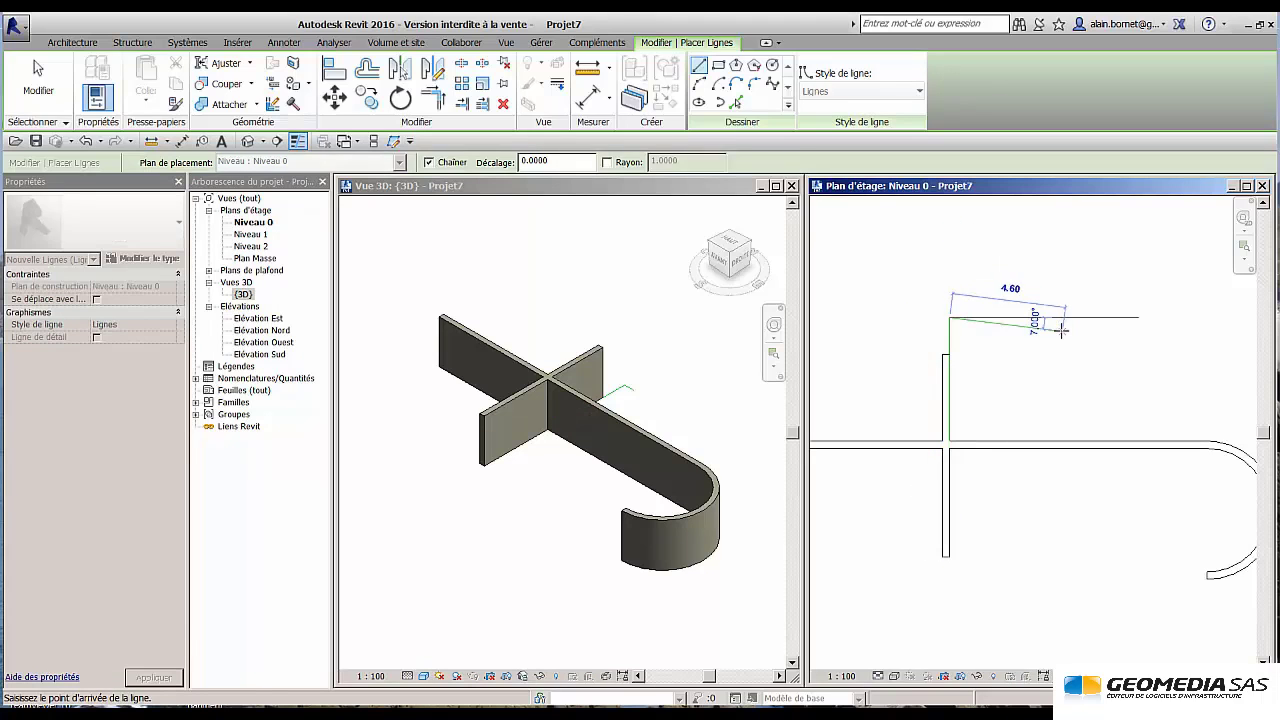
key("Escape")
key("Escape")
Stretch the upper end of the vertical wall to the end of the model line.
left_click(945, 384)
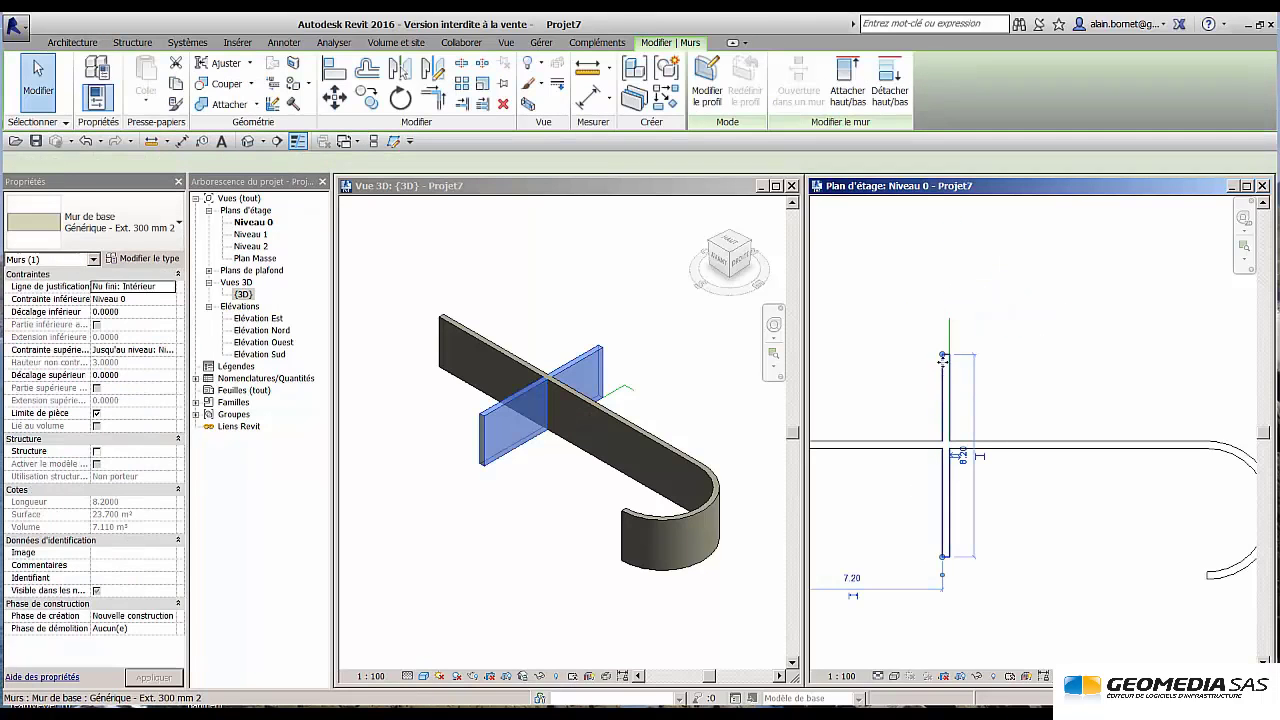
left_click_drag(943, 357, 945, 318)
left_click(1006, 369)
scroll(1006, 369, "down", 2)
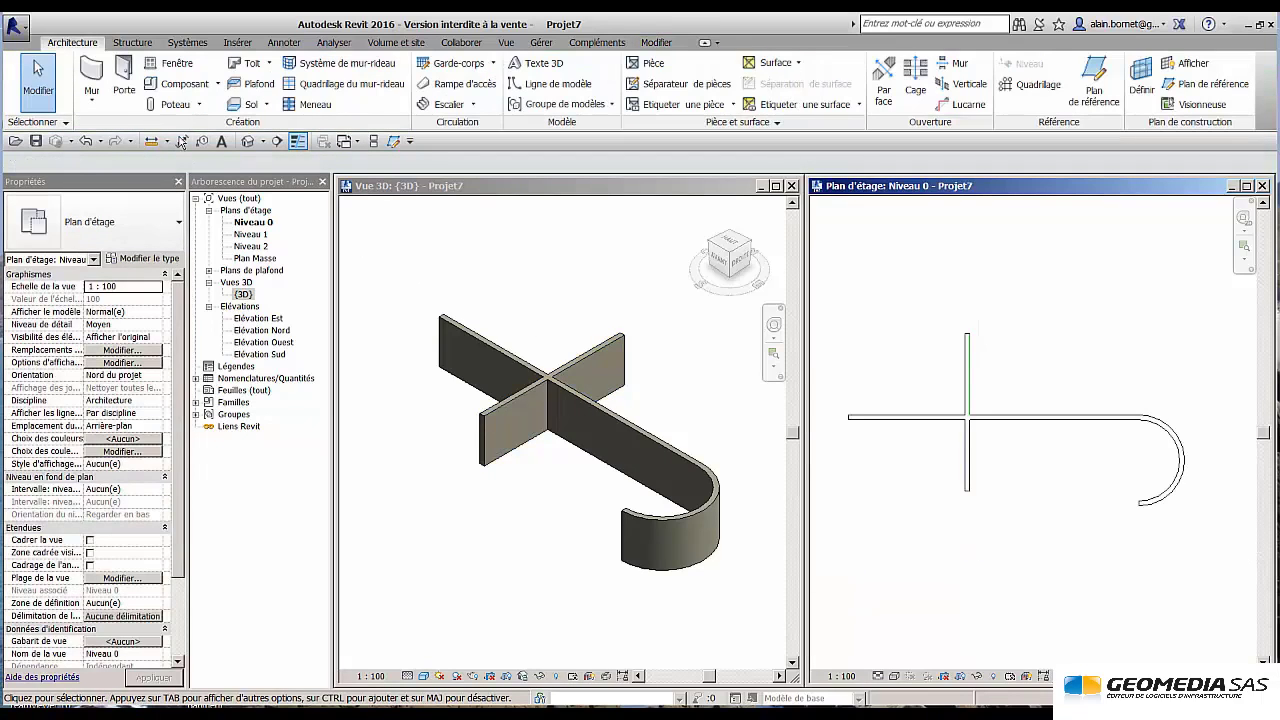
Place two Entrée - 02 doors, 0.93m x 2.10m, in the vertical wall, one below and one above the intersection.
left_click(125, 80)
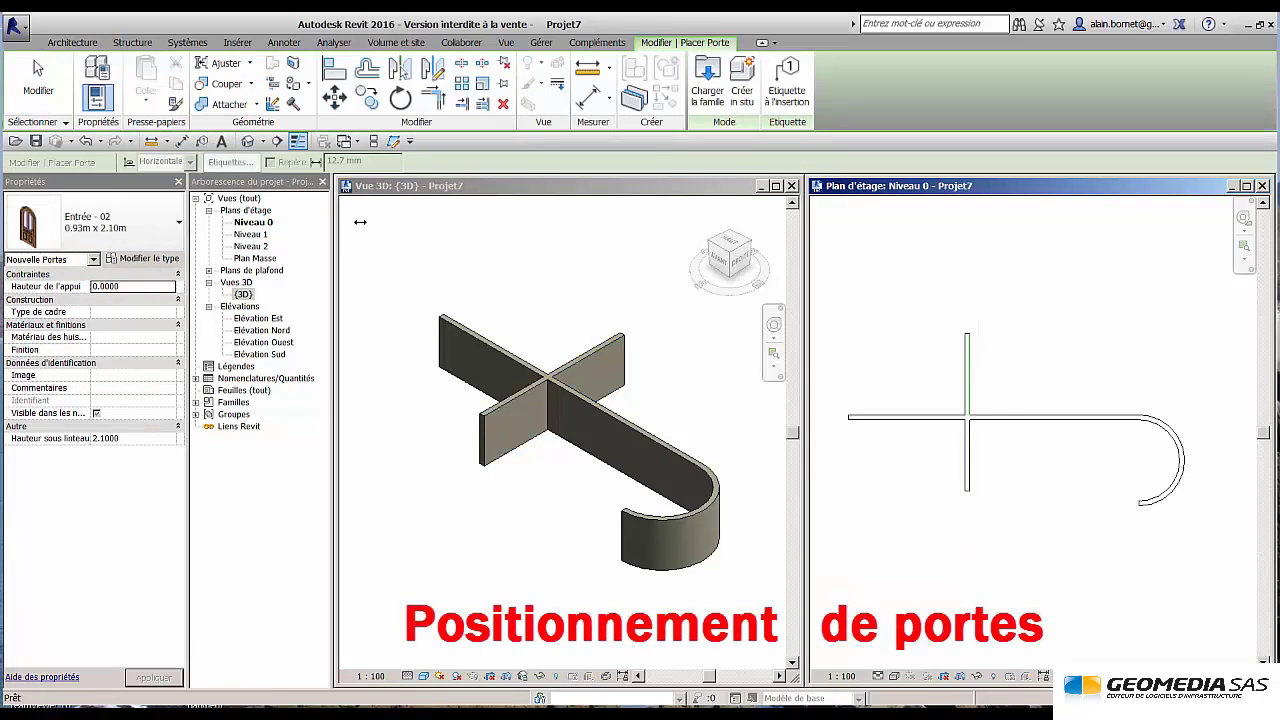
left_click(967, 454)
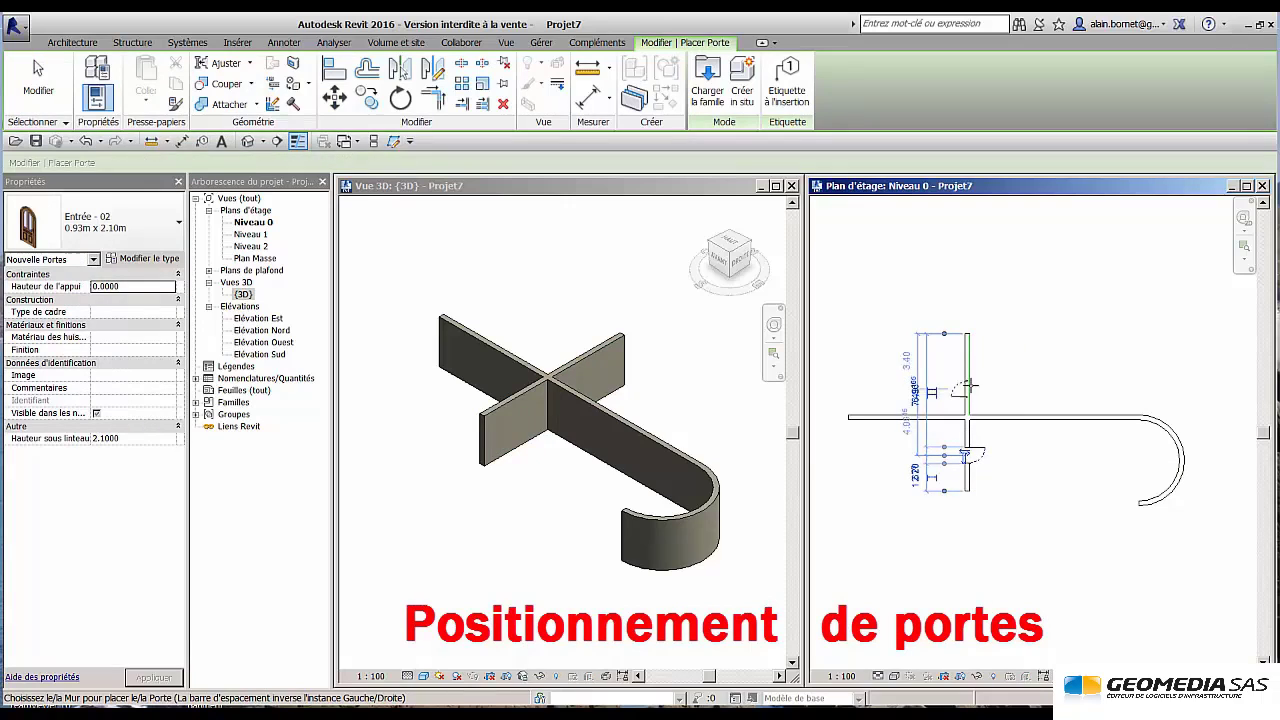
left_click(970, 380)
key("Escape")
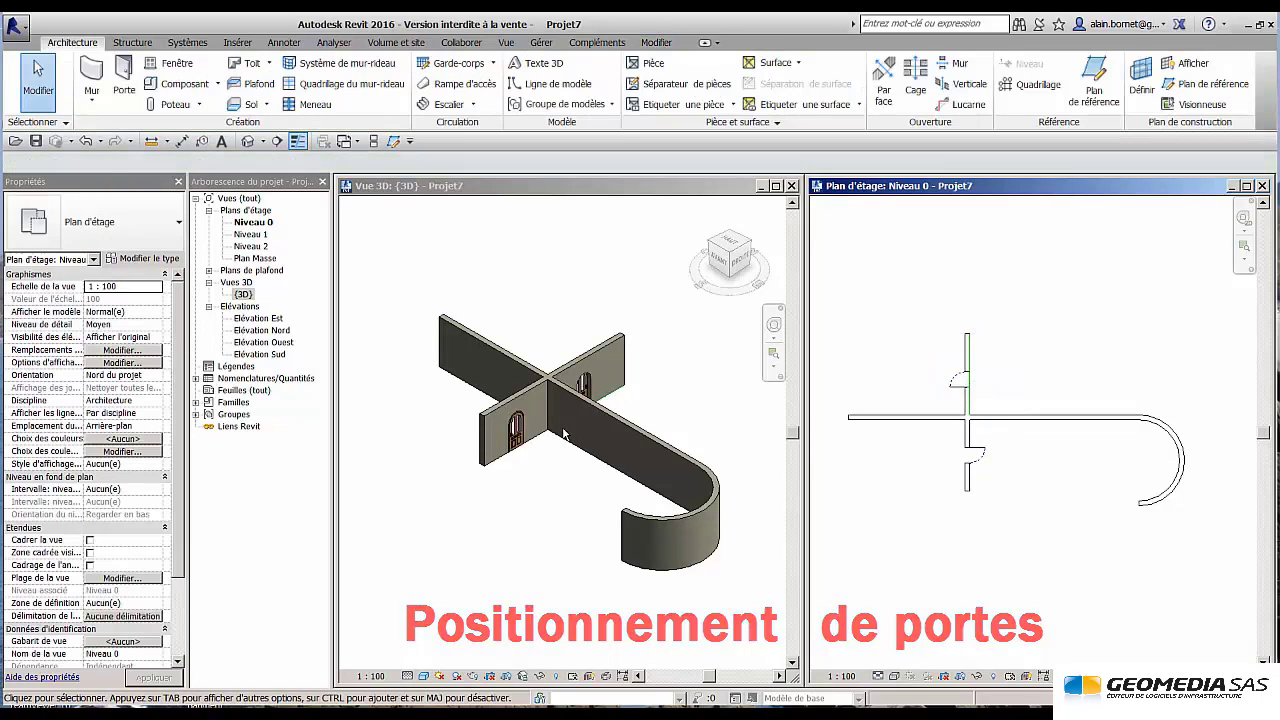
Shift the lower door of the vertical wall slightly up toward the wall intersection.
scroll(550, 431, "up", 1)
left_click(533, 436)
scroll(533, 436, "up", 4)
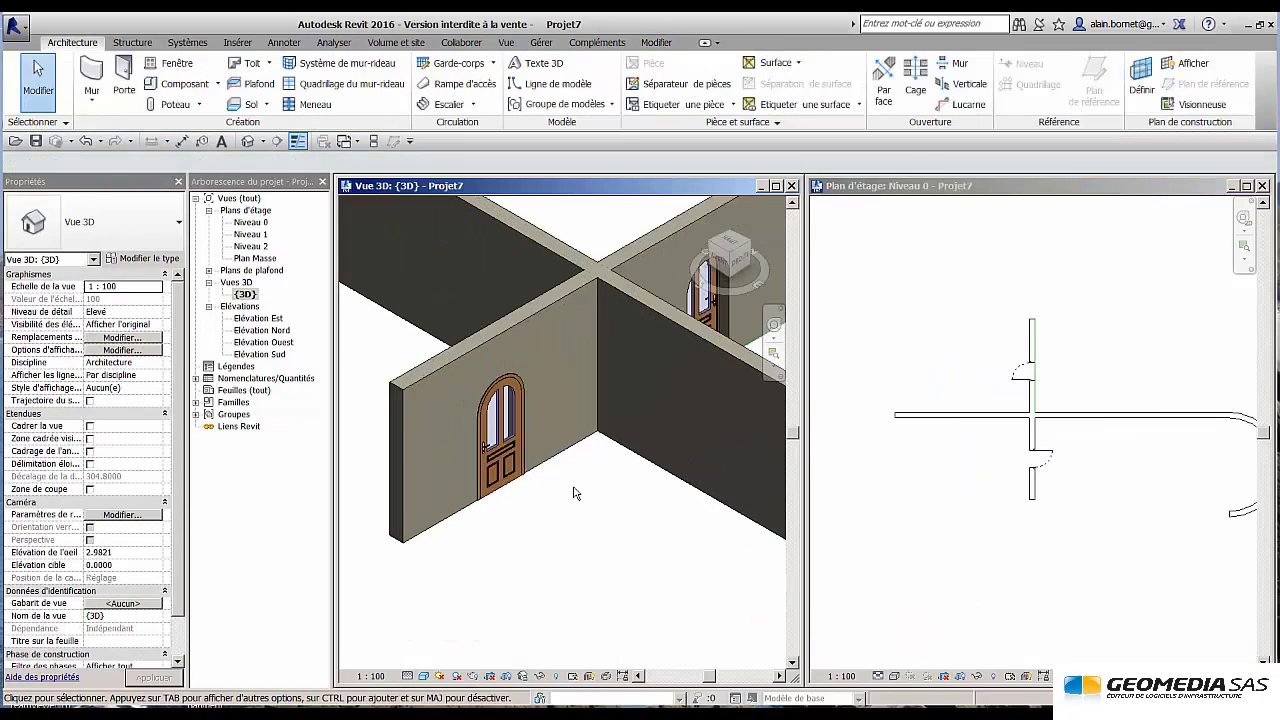
scroll(583, 497, "up", 1)
left_click(1080, 486)
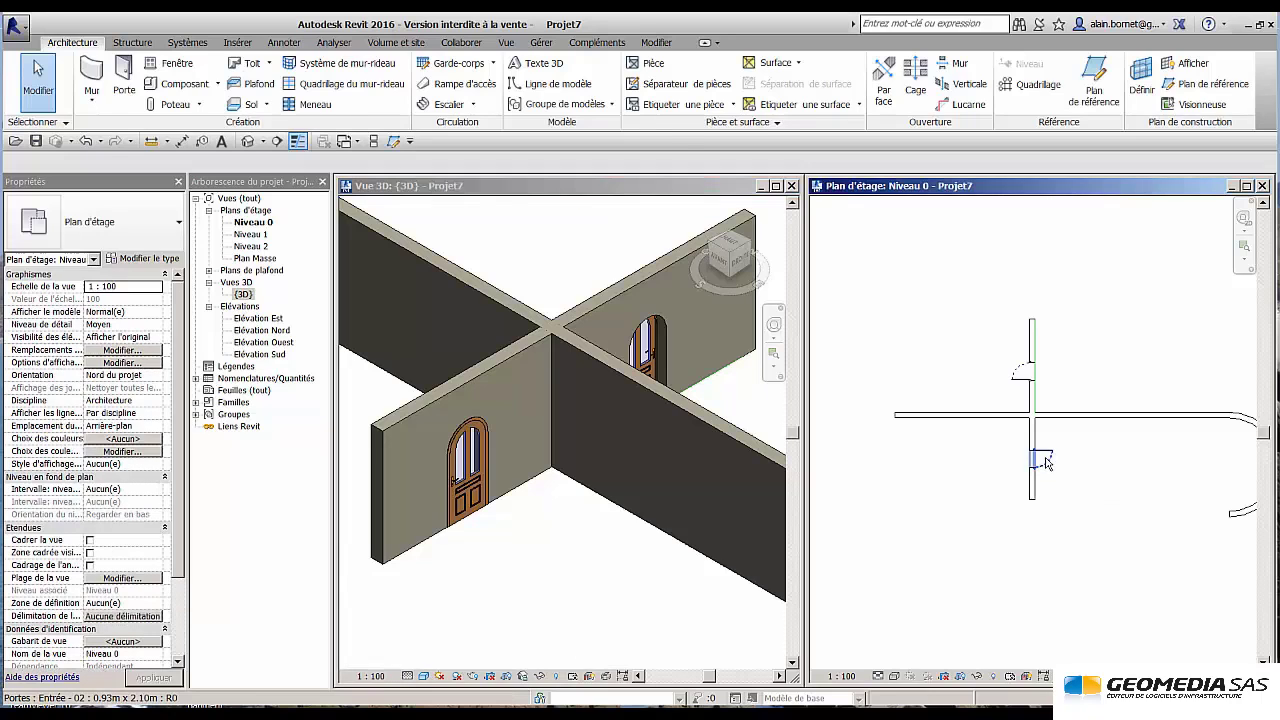
left_click(1049, 463)
left_click_drag(1049, 477, 1051, 458)
Set the width (Largeur) of the Entrée - 02 door type to 1.5 m and apply it to the doors.
scroll(1050, 464, "down", 1)
left_click(88, 244)
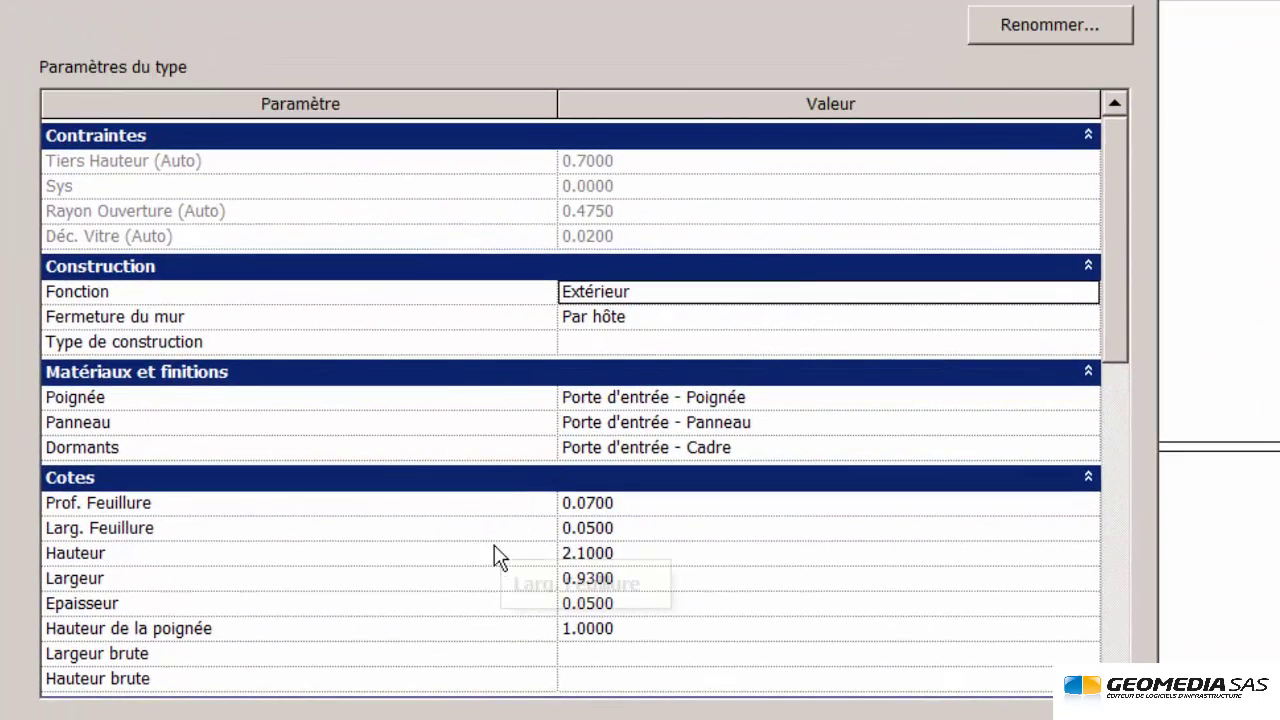
left_click(640, 586)
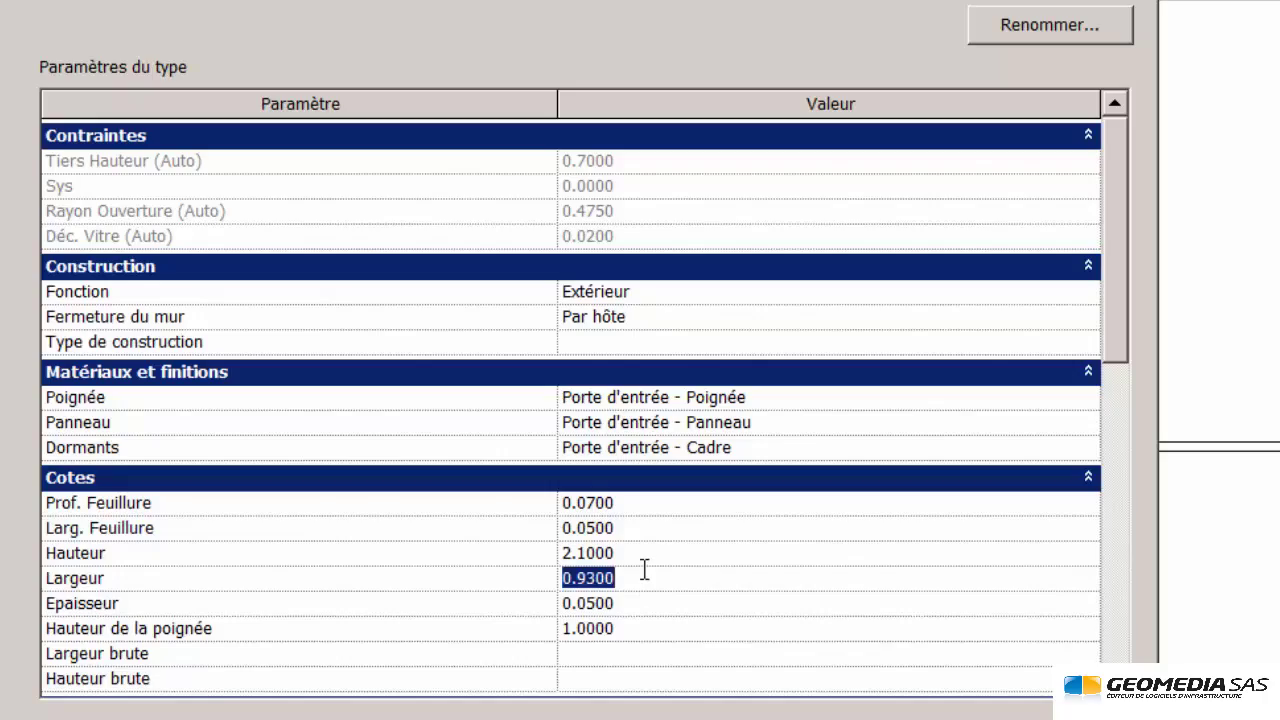
type("1.5")
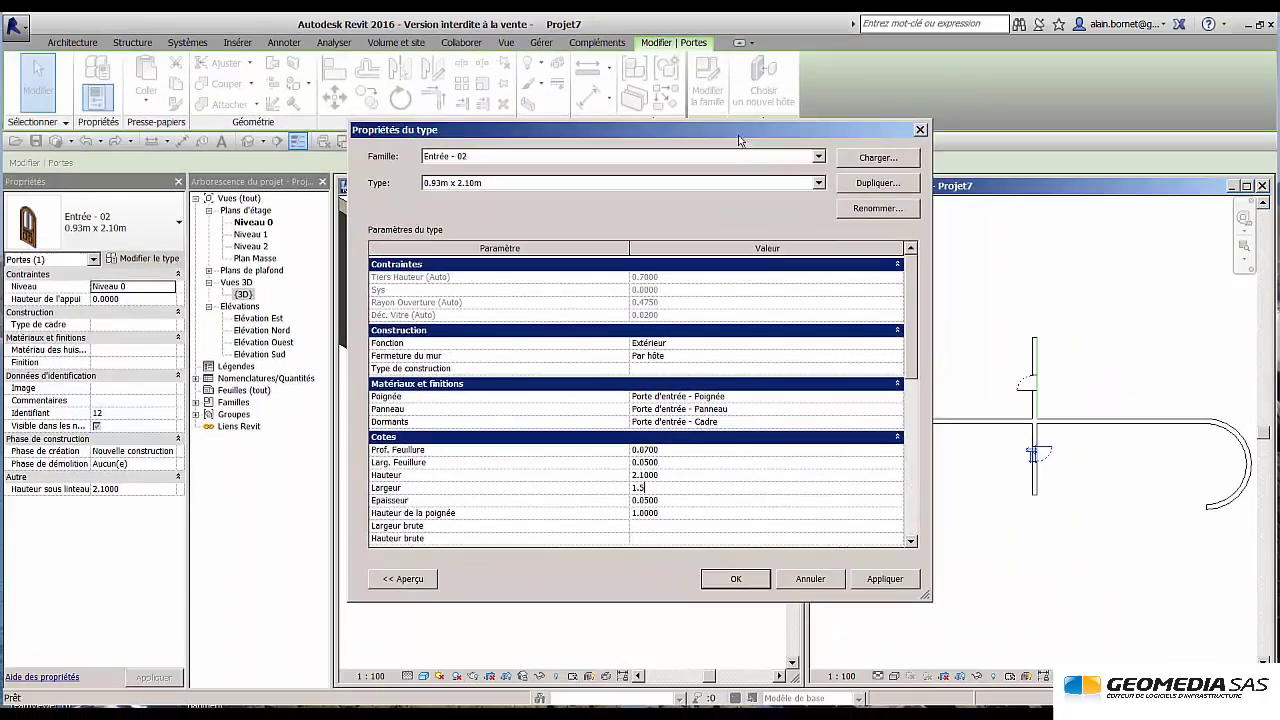
left_click_drag(752, 139, 247, 185)
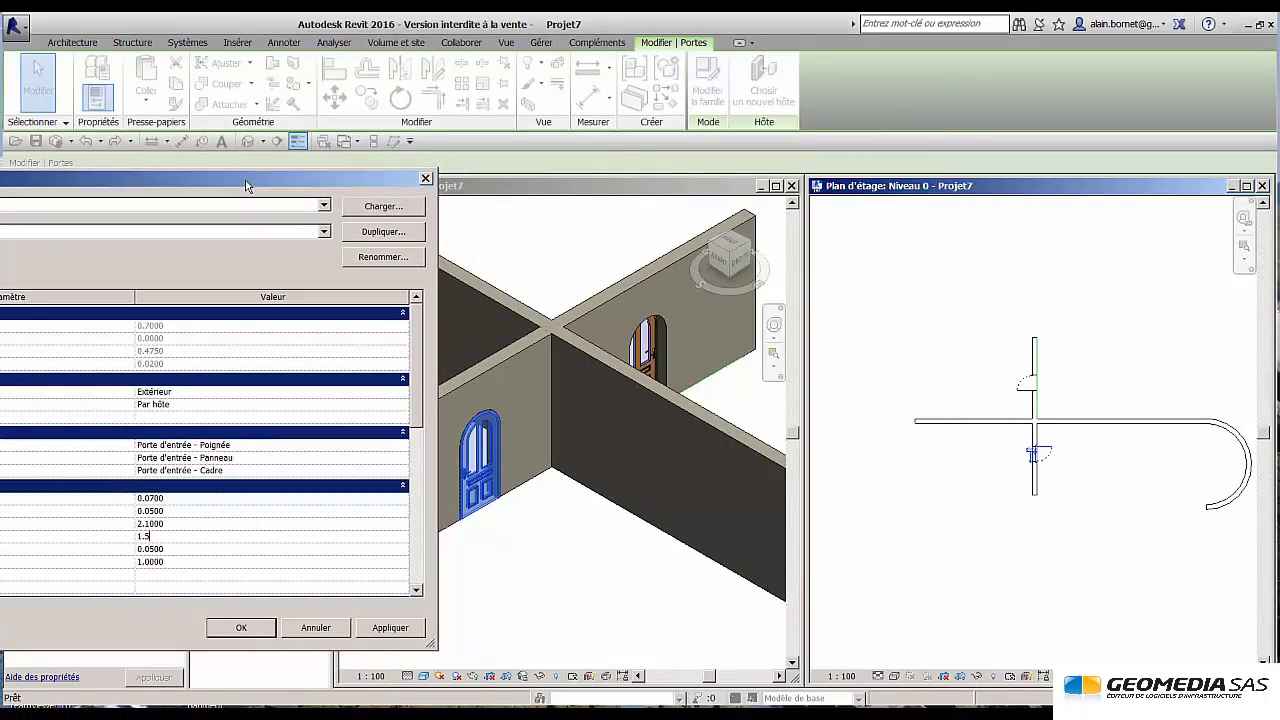
left_click(390, 628)
left_click(254, 630)
left_click(520, 583)
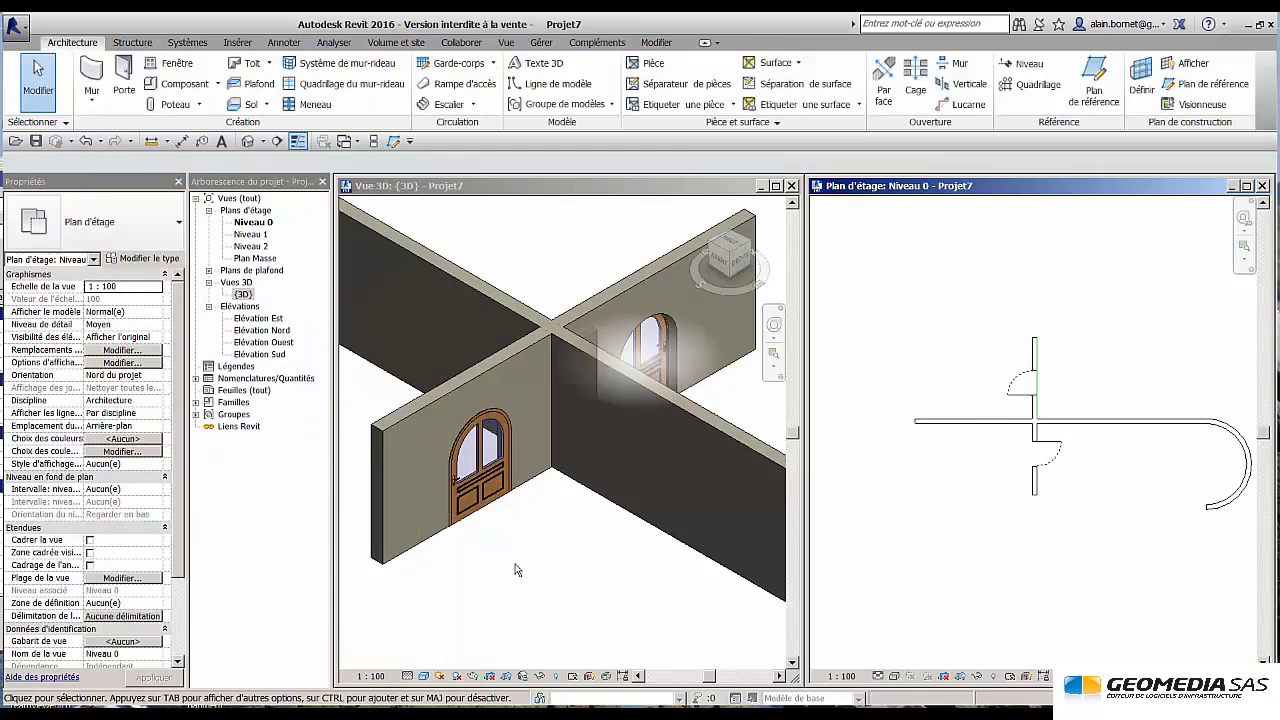
Place two PF 2 Vantaux droits windows for interior plan, 1.20m x 2.15m, in the horizontal wall, one on each side of the intersection.
scroll(491, 485, "down", 3)
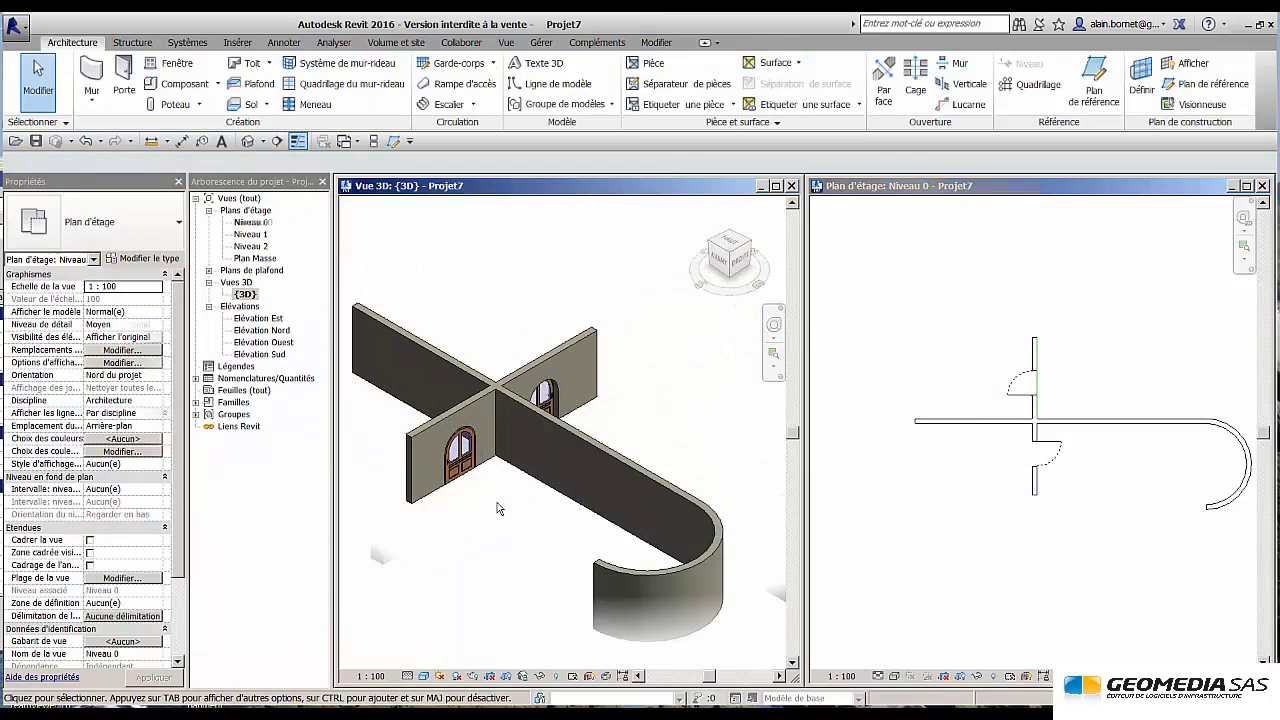
left_click(172, 63)
left_click(177, 224)
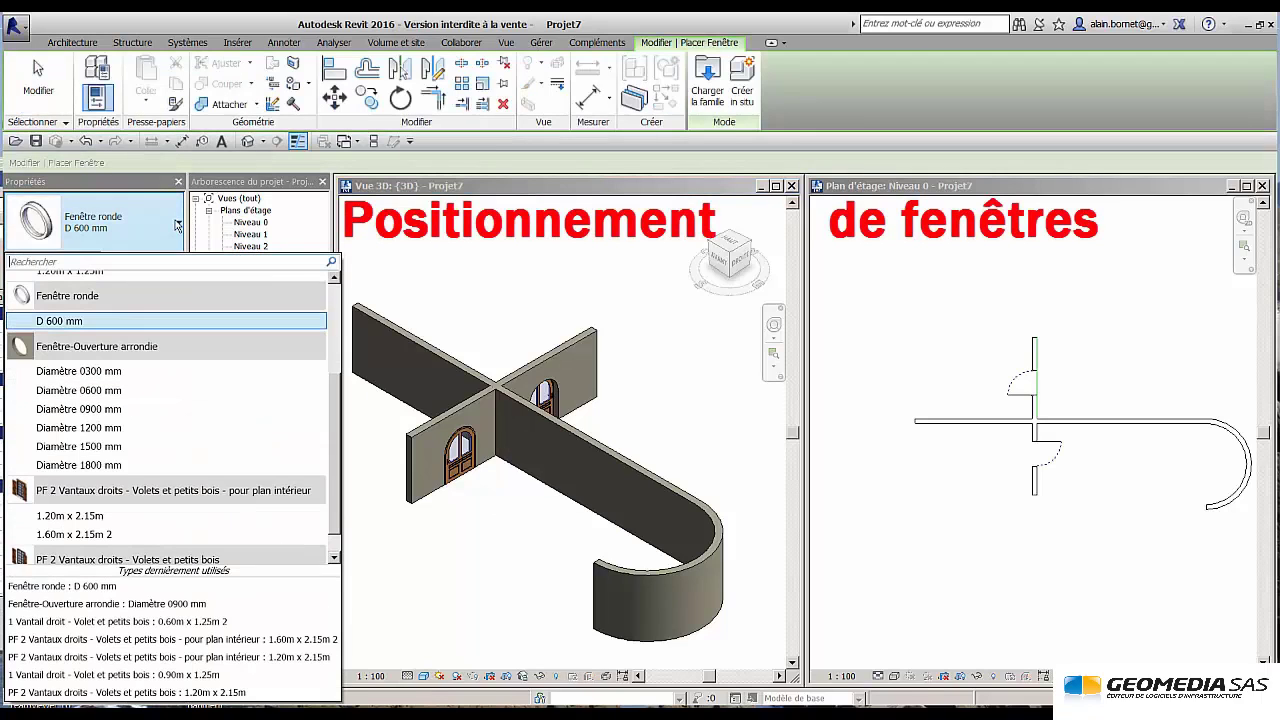
left_click(108, 516)
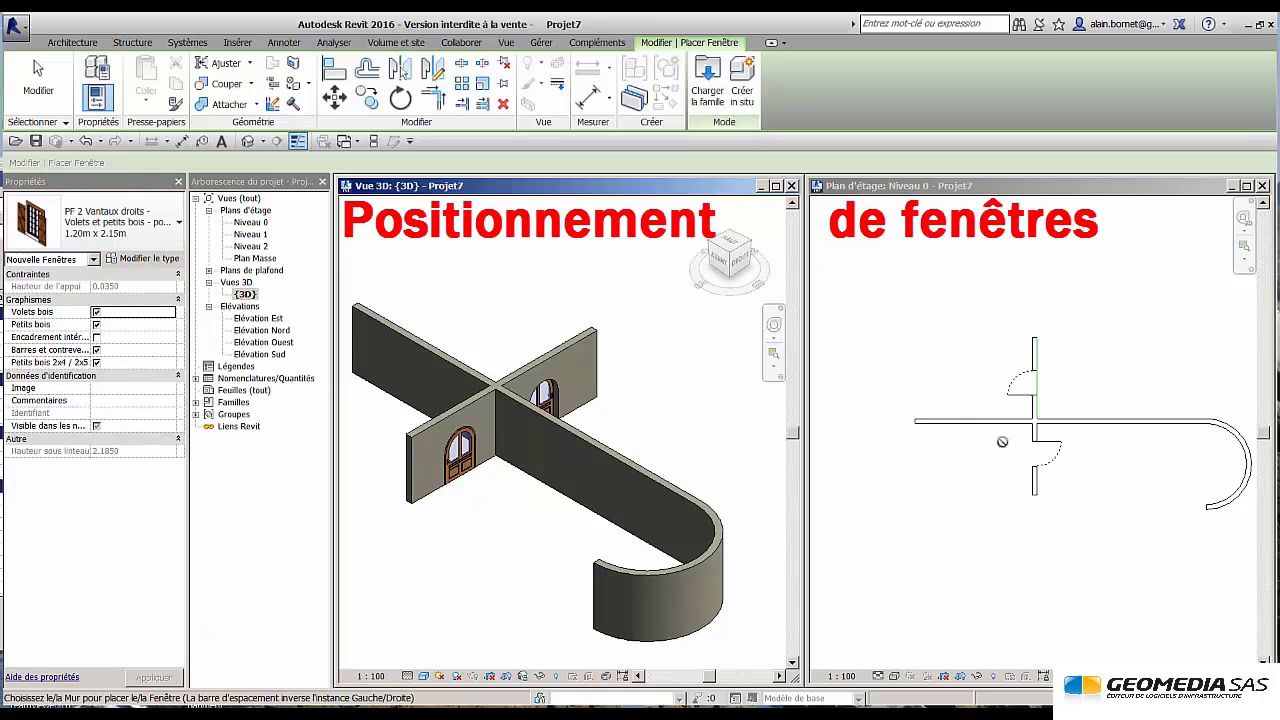
left_click(968, 421)
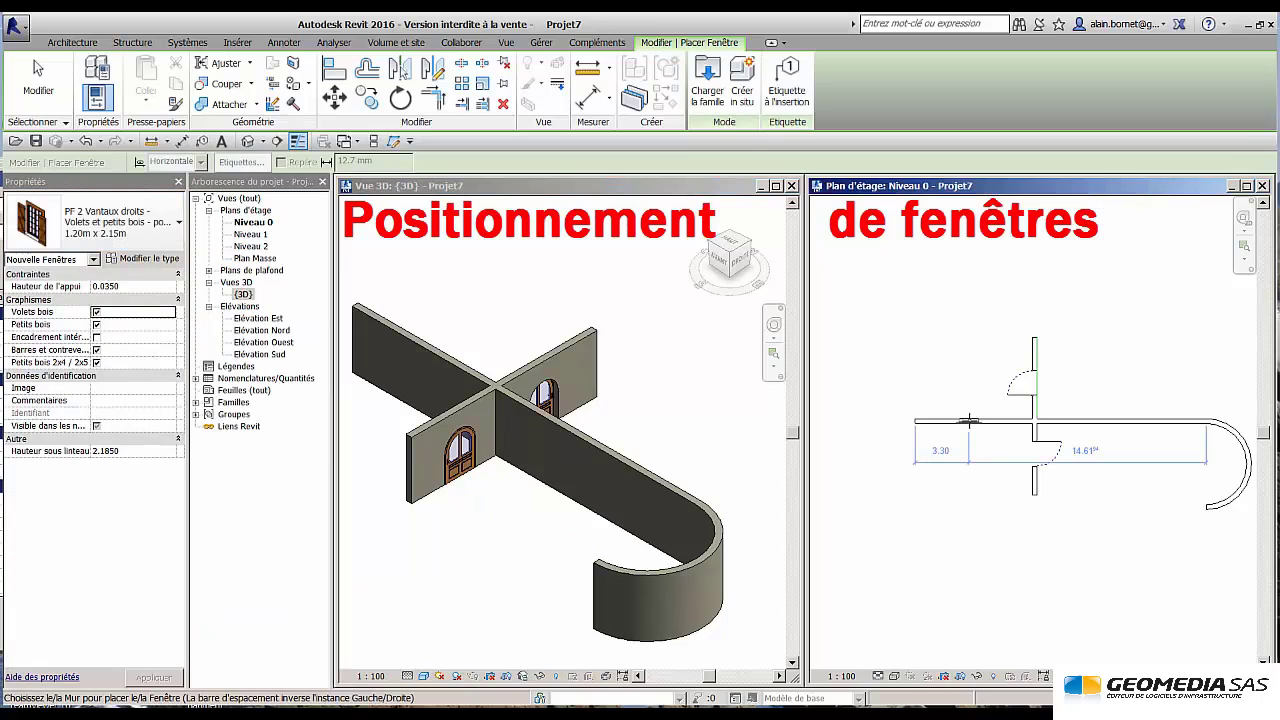
left_click(1095, 423)
key("Escape")
Move the window between the wall intersection and the curved wall about 1.9 m farther from the intersection.
scroll(1050, 460, "up", 3)
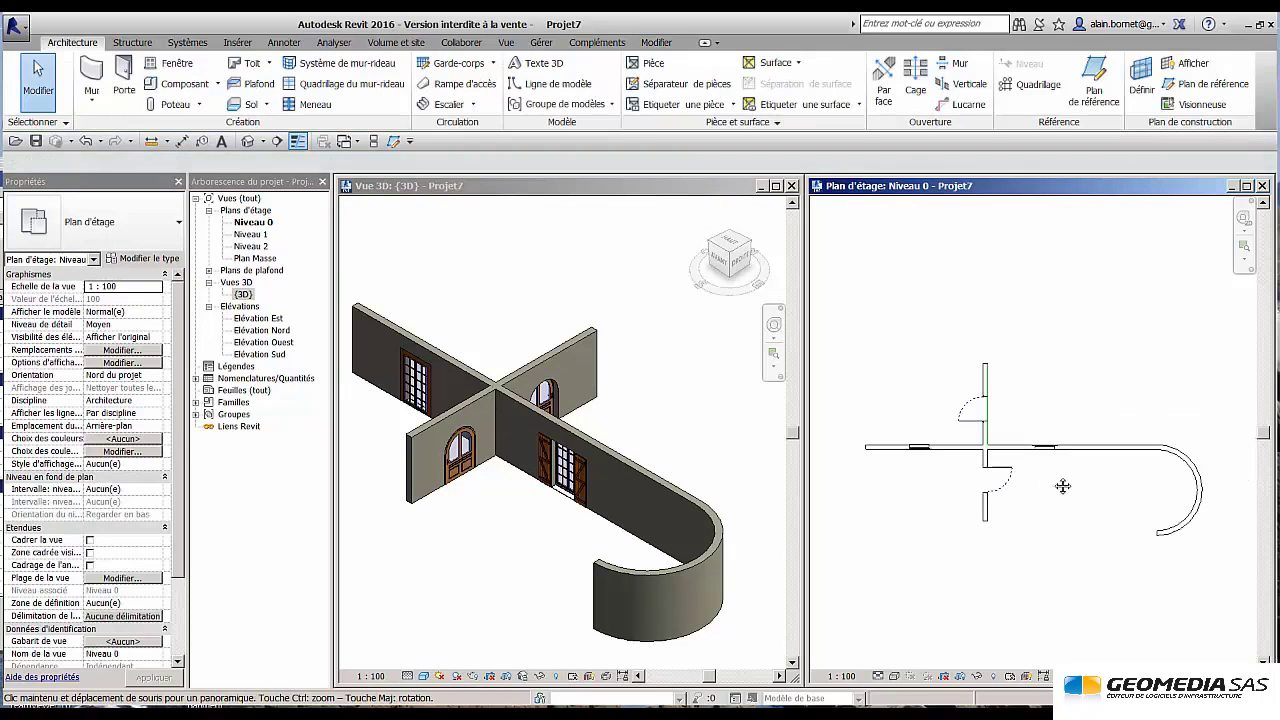
left_click(1040, 432)
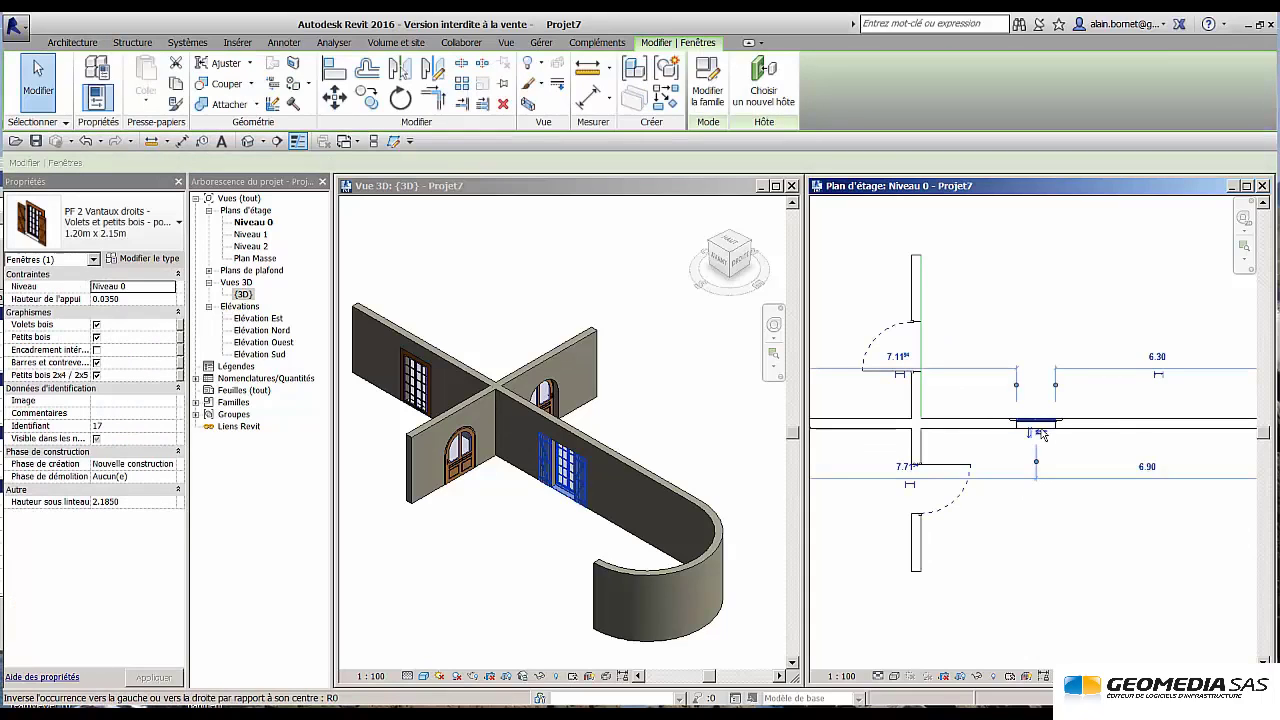
left_click_drag(1050, 433, 1118, 433)
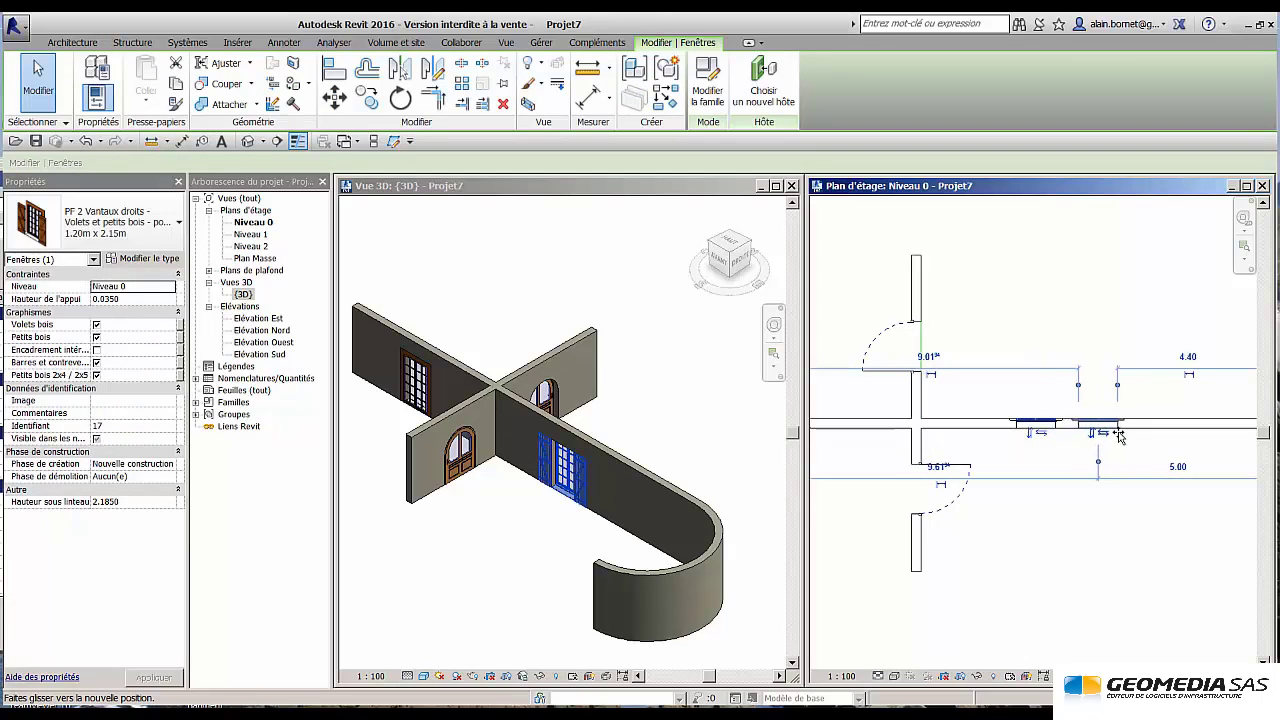
left_click(1099, 473)
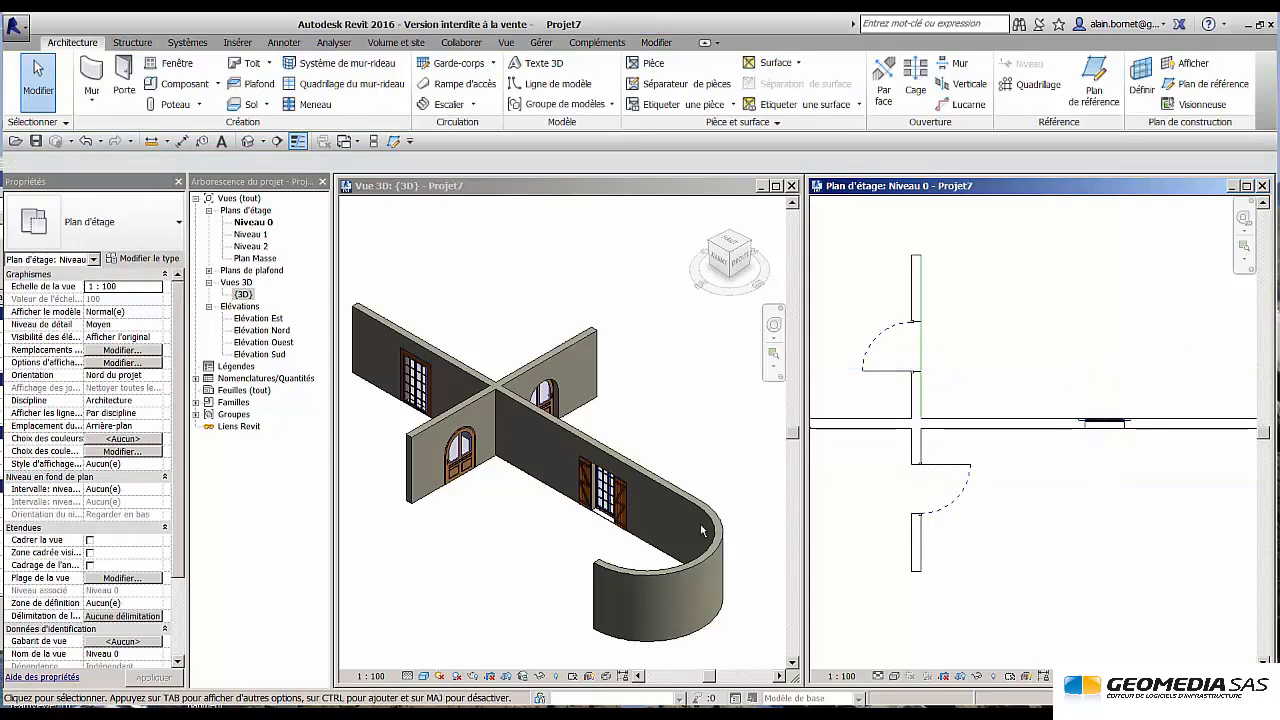
Set the width (Largeur) of the window's 1.20m x 2.15m type to 1.5 m and apply it.
scroll(605, 490, "up", 5)
left_click(574, 507)
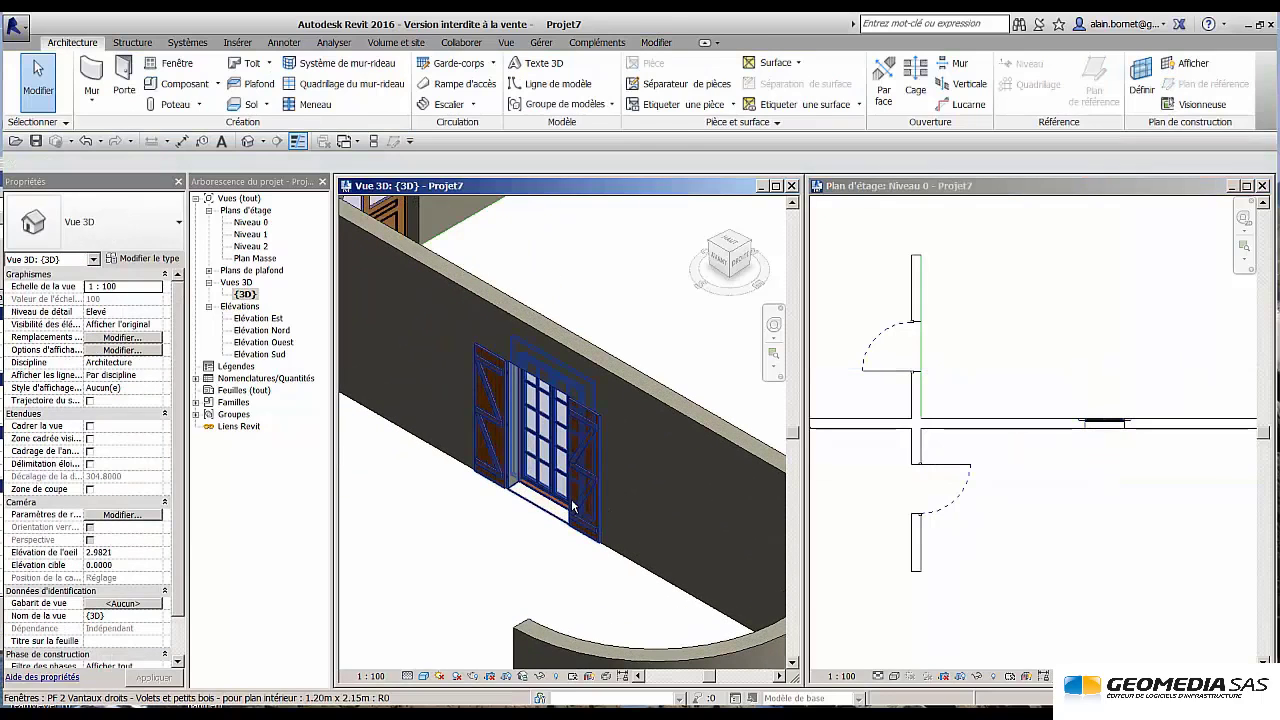
left_click(574, 507)
middle_click_drag(516, 397, 628, 420)
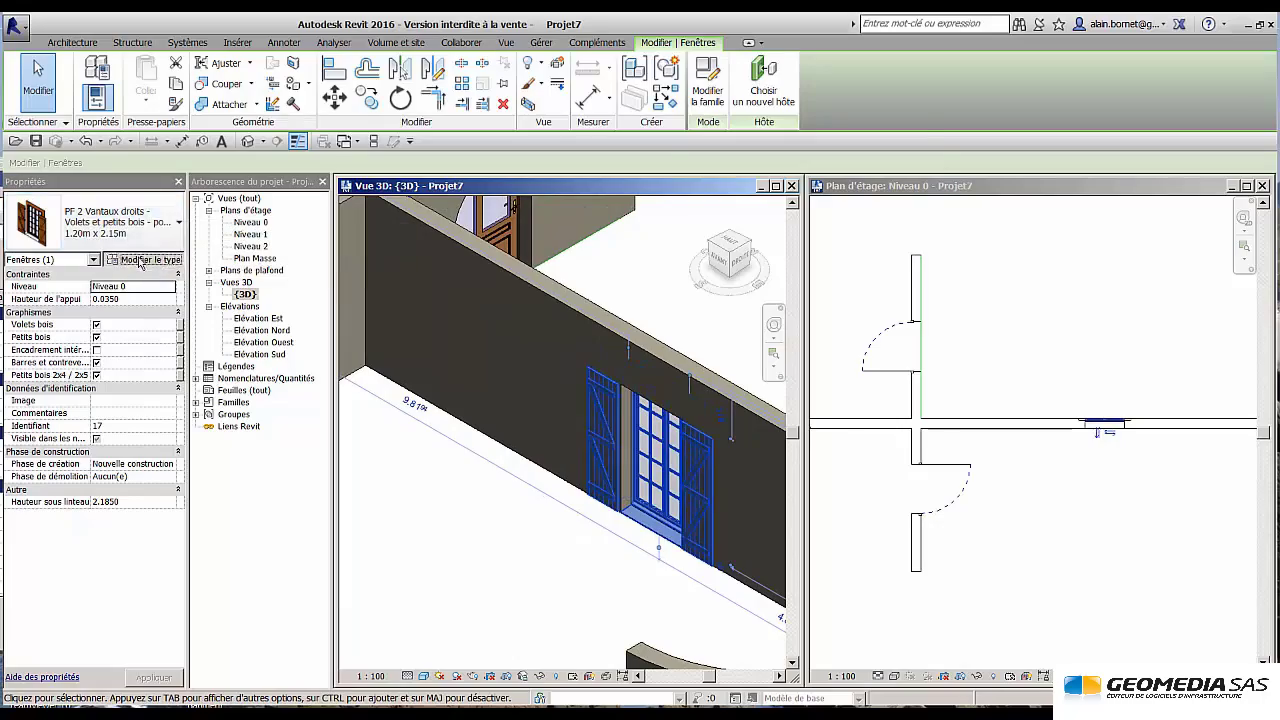
left_click(143, 259)
left_click_drag(580, 136, 232, 201)
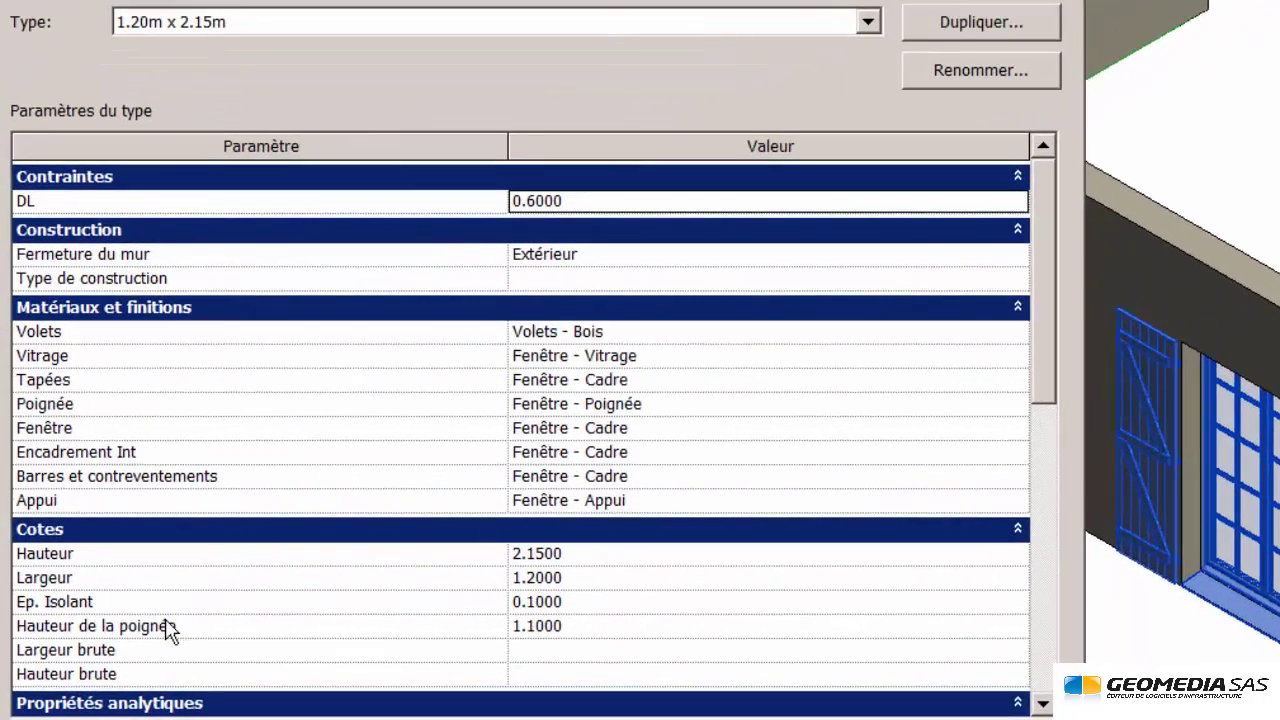
left_click(598, 582)
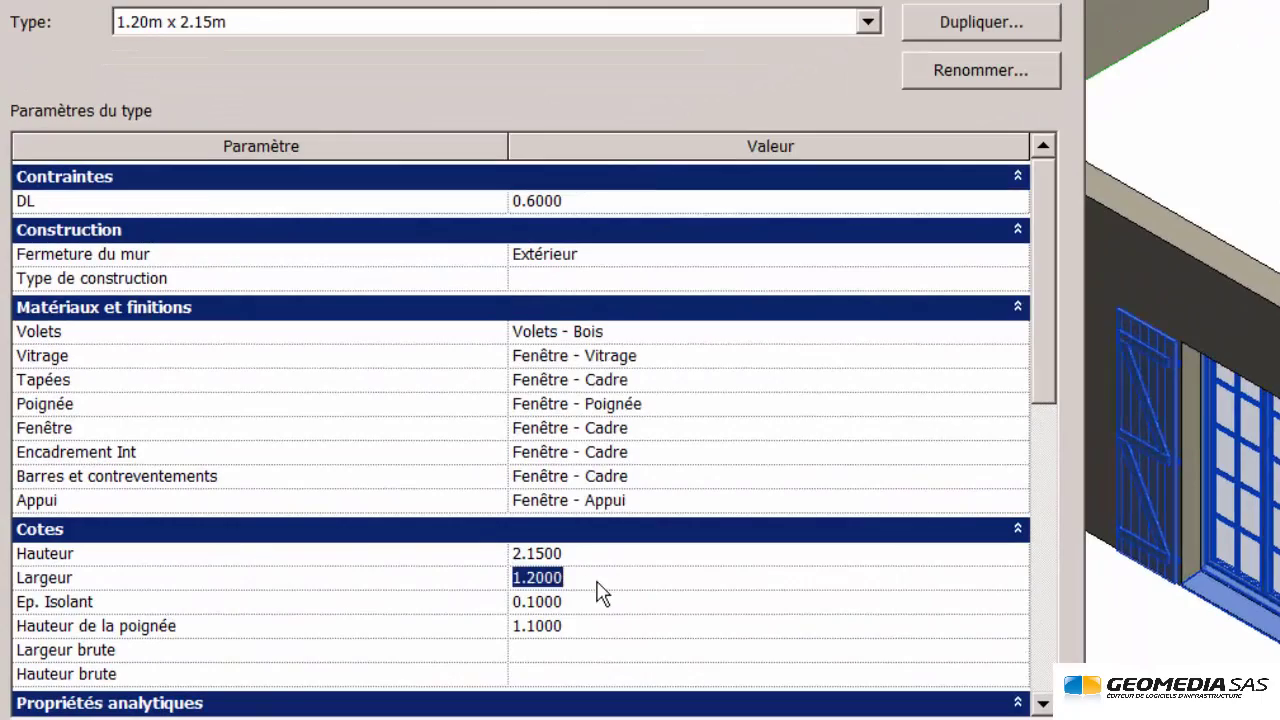
key("Return")
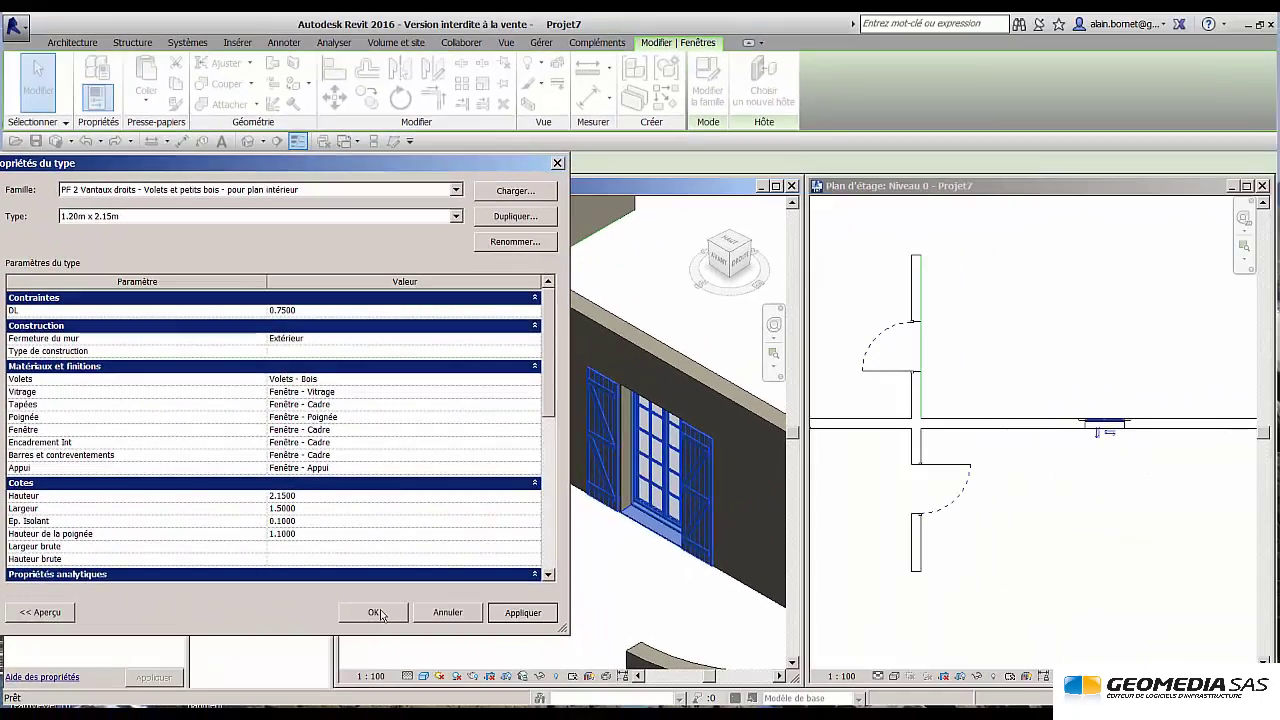
left_click(378, 611)
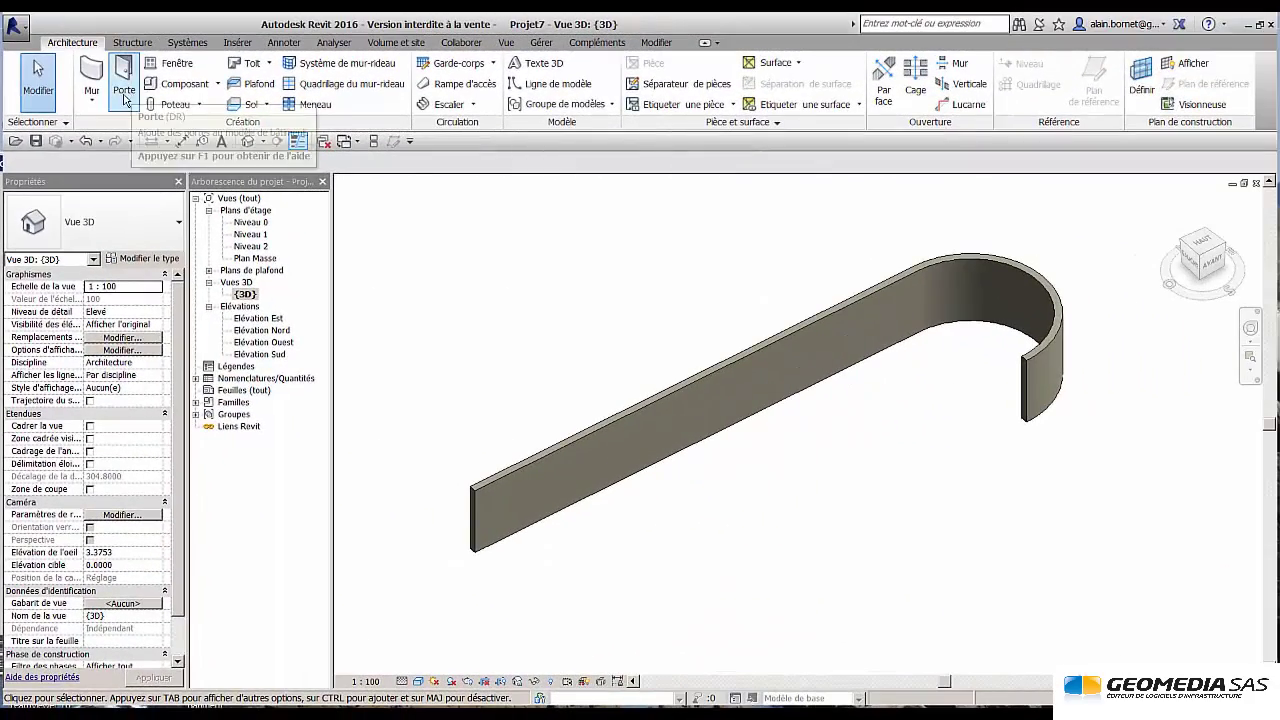
Place a horizontal relief profile (Profil en relief) along the inner face of the straight wall and the adjoining curved wall.
left_click(96, 100)
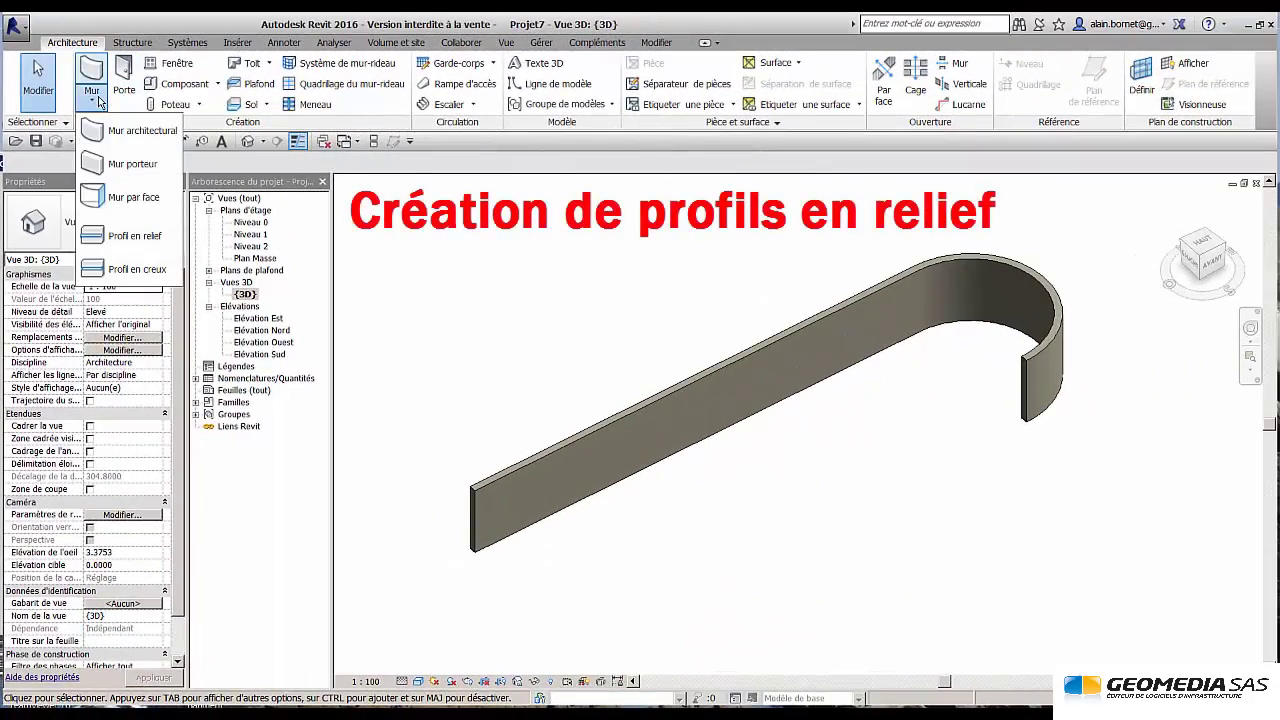
left_click(135, 236)
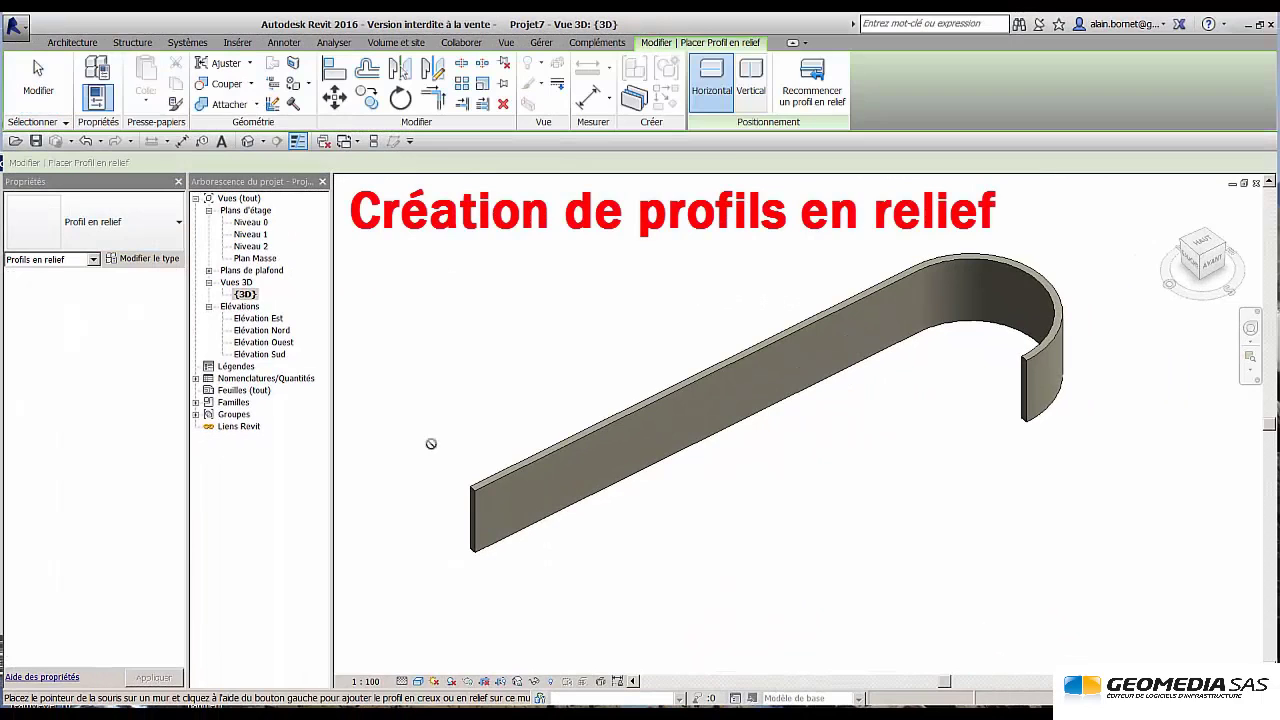
left_click(481, 507)
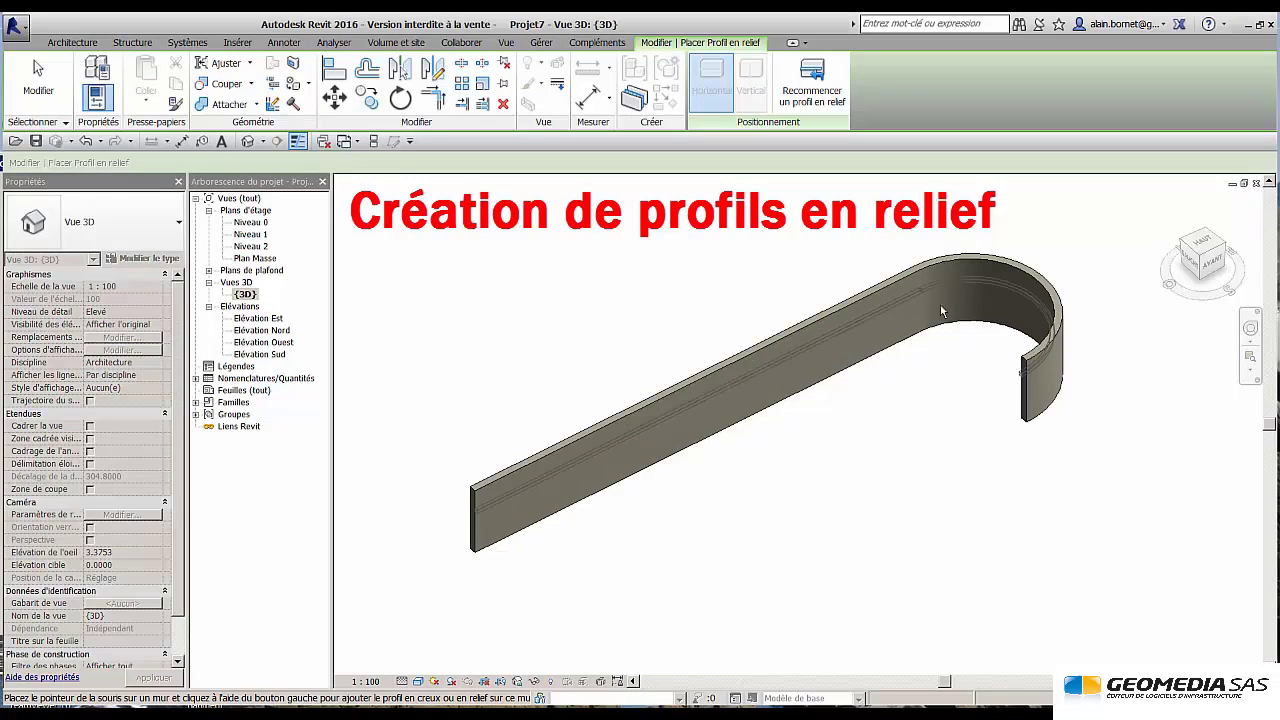
left_click(974, 286)
key("Escape")
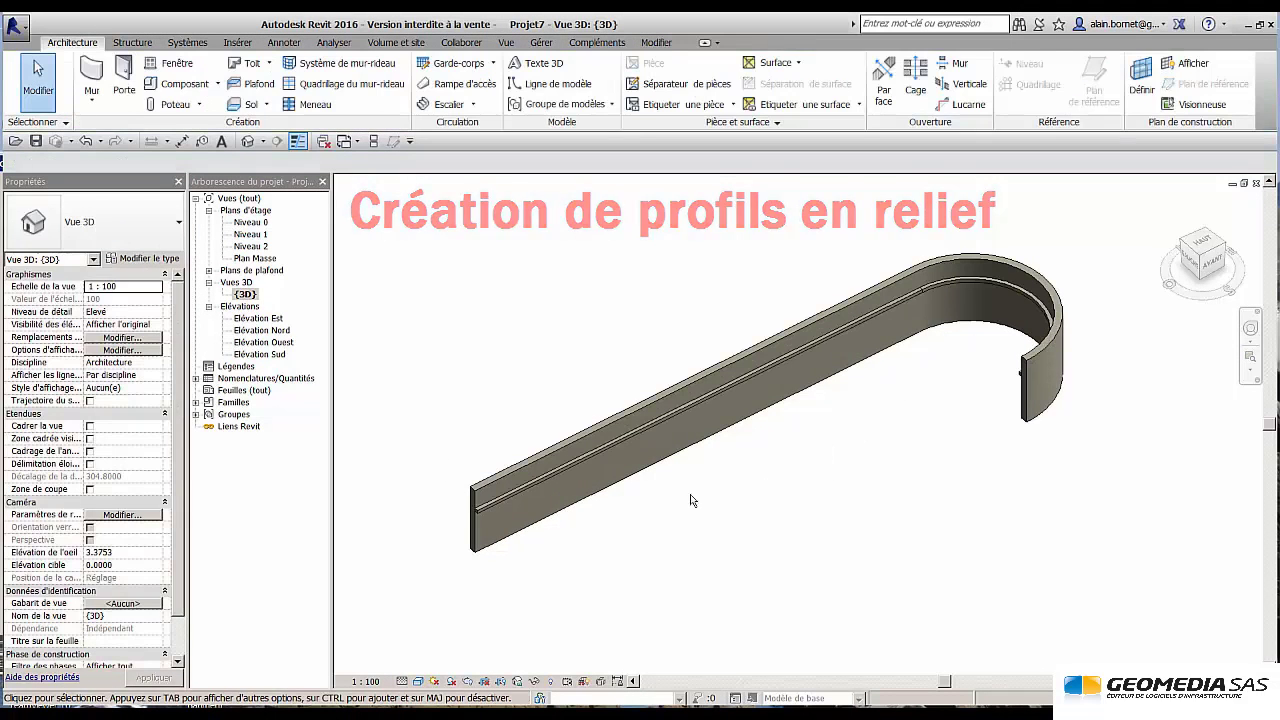
scroll(474, 512, "up", 6)
middle_click_drag(417, 514, 461, 470)
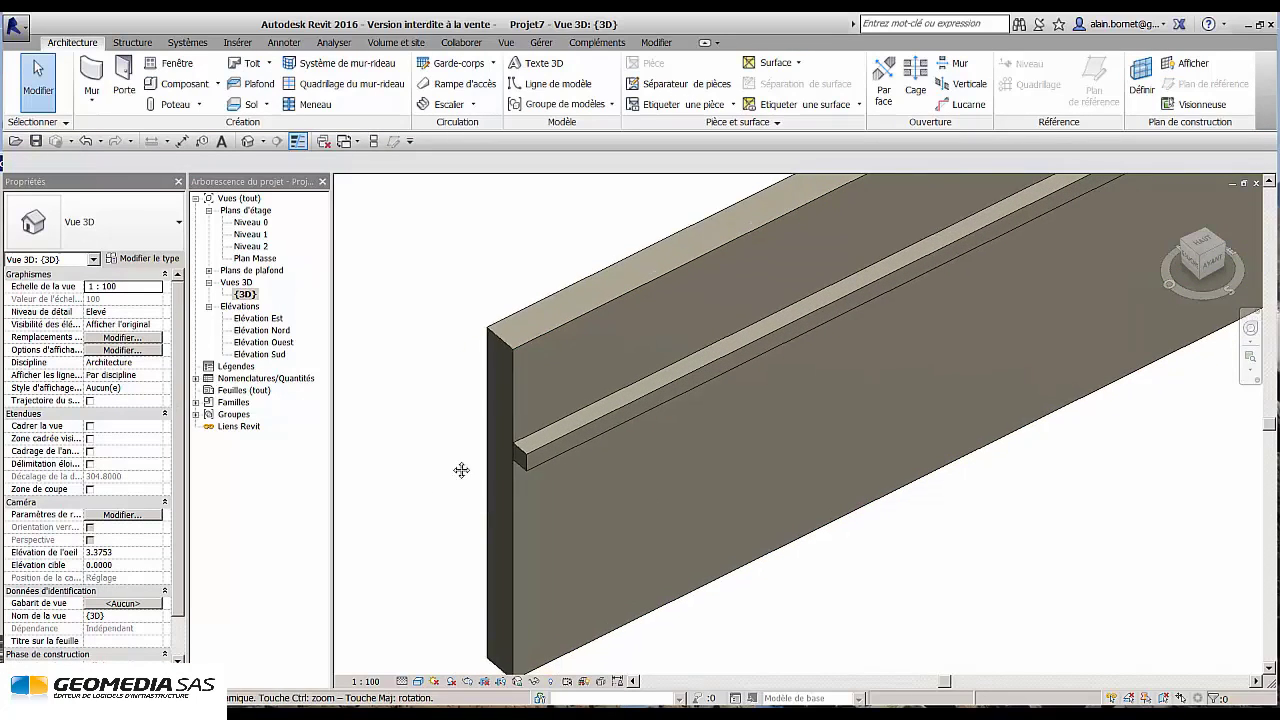
Open the profile family Moulure Perso.rfa from the Bibliothèque Formation folder.
left_click(20, 30)
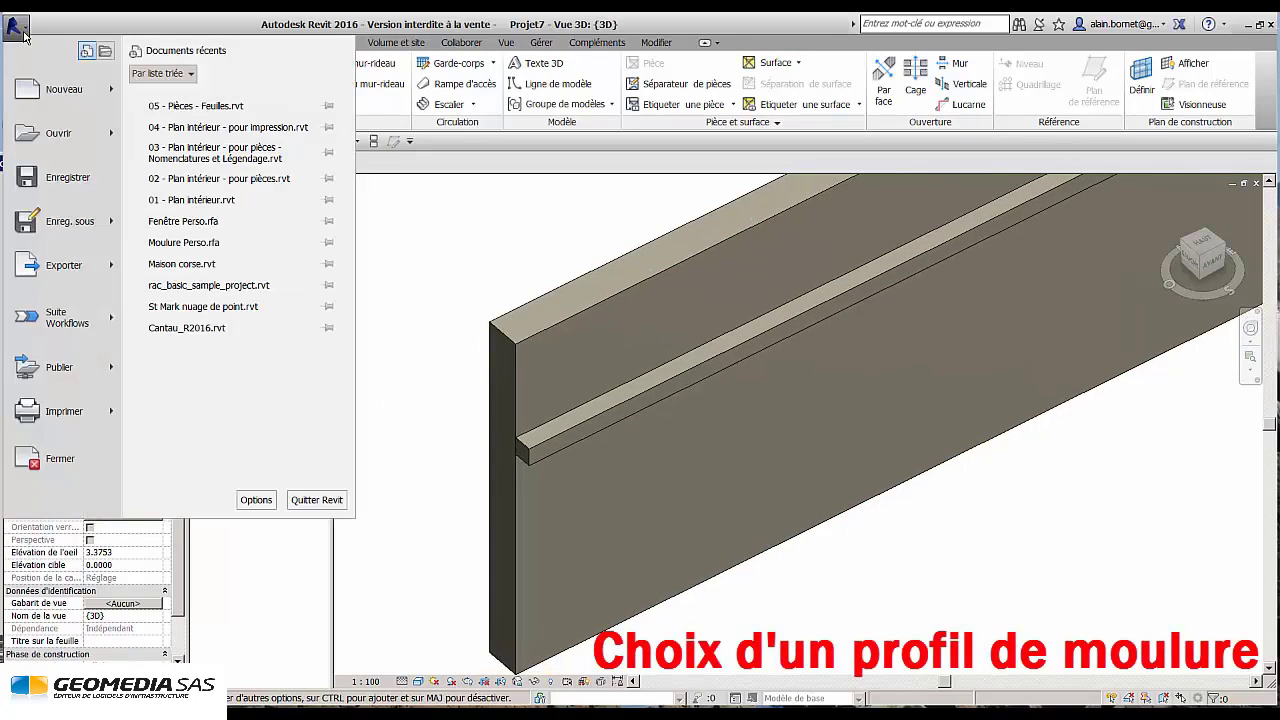
mouse_move(58, 133)
left_click(176, 142)
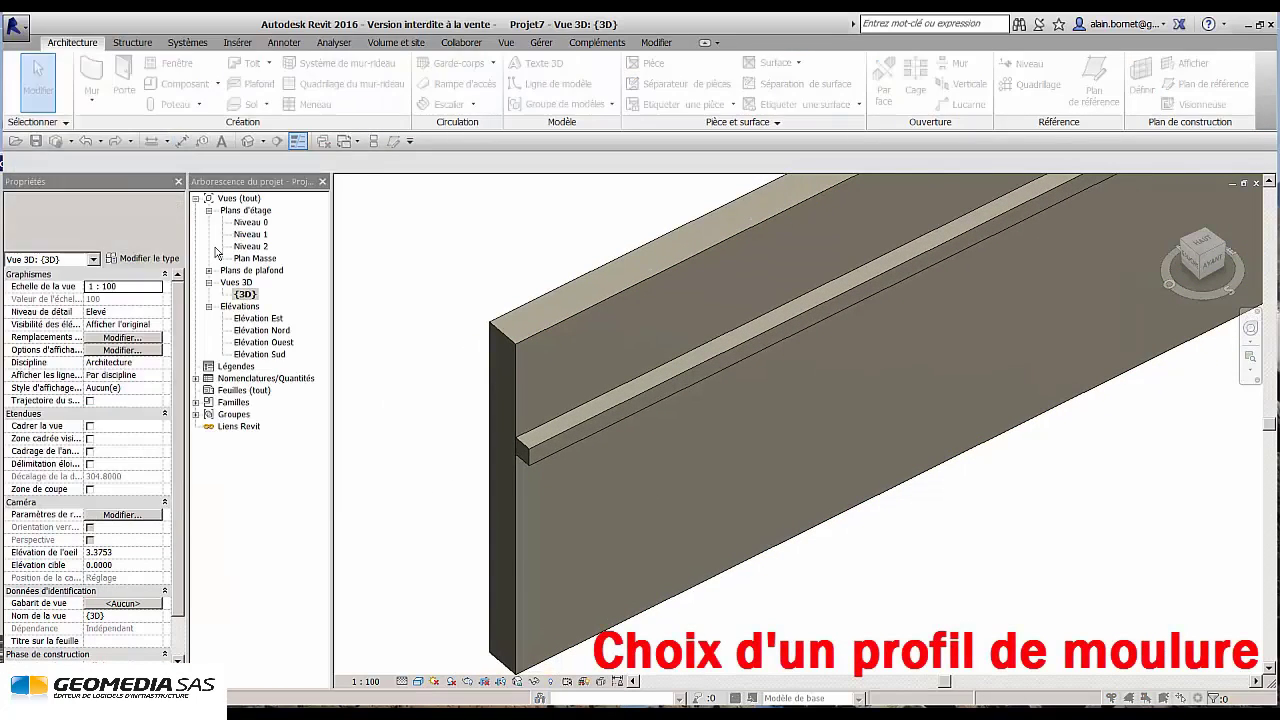
left_click(378, 240)
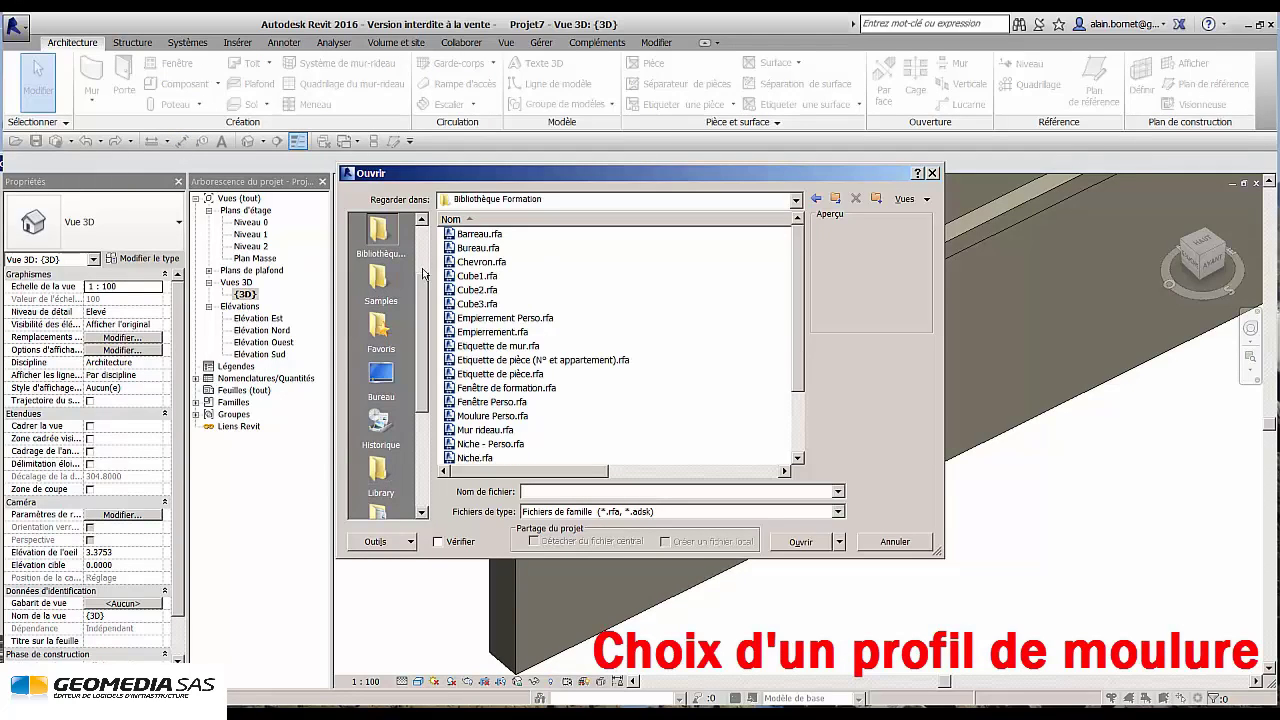
left_click_drag(797, 313, 794, 344)
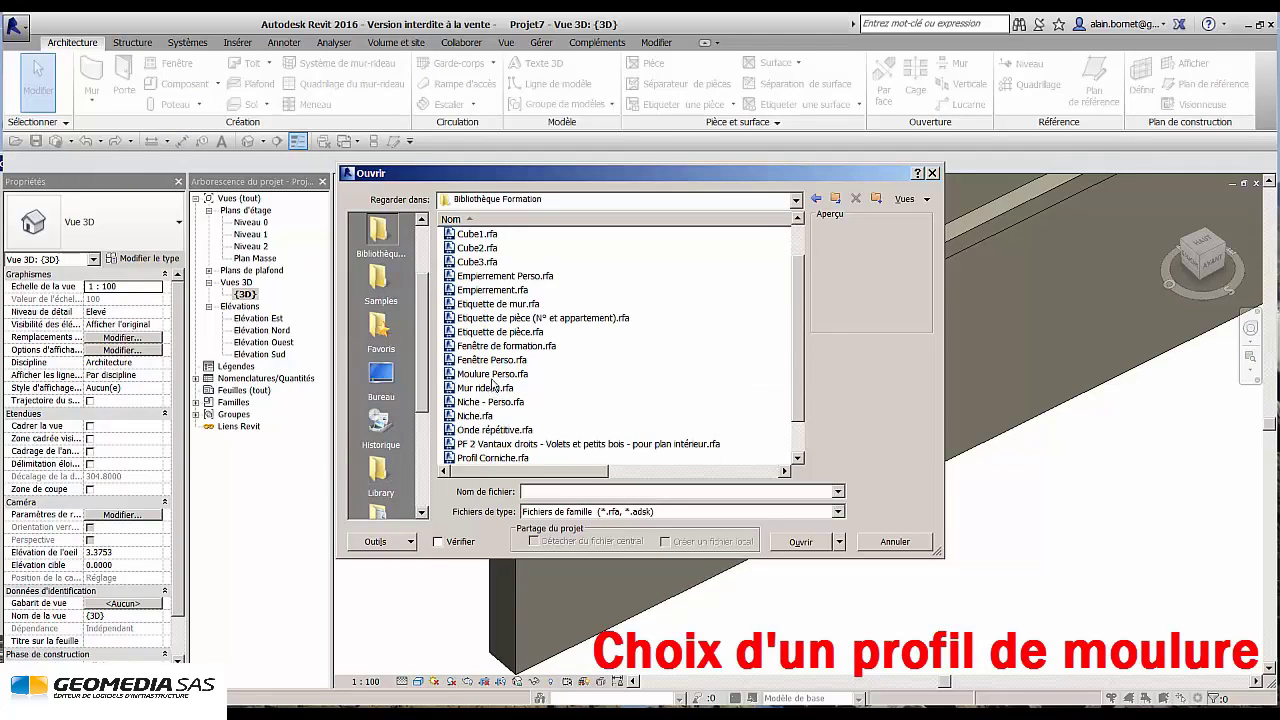
left_click(492, 376)
left_click(778, 541)
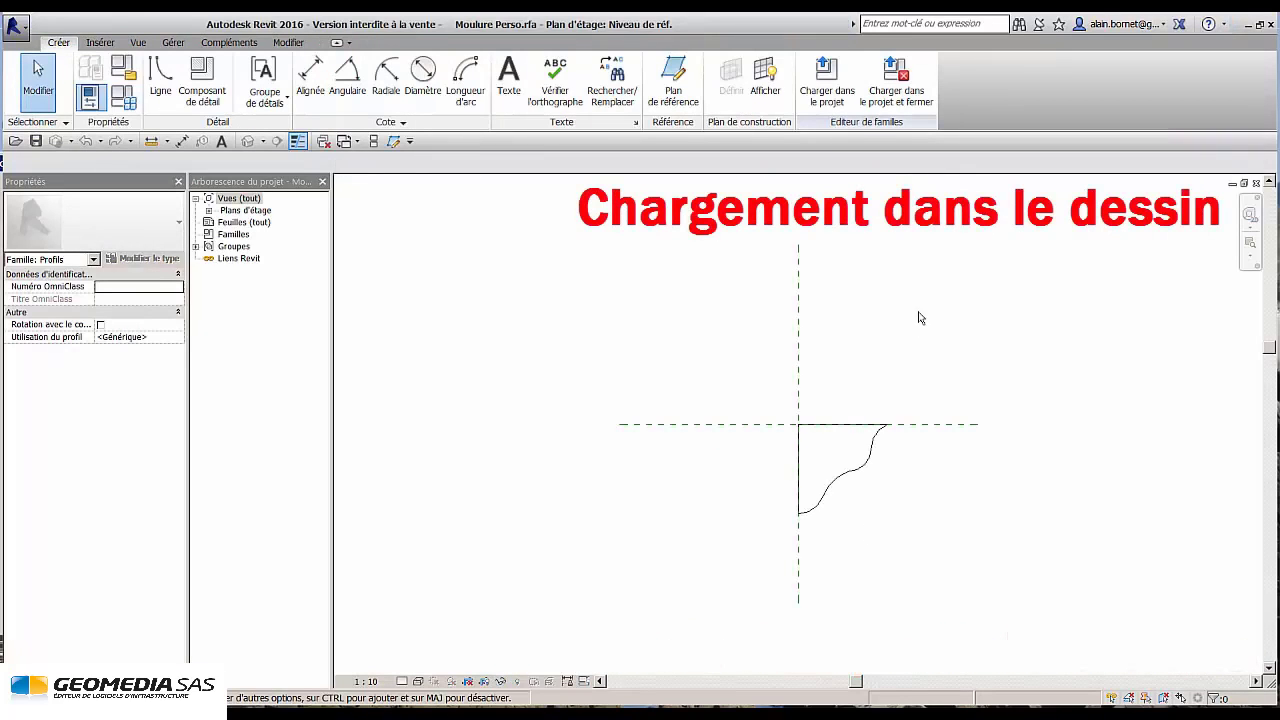
Load the moulding profile family into the project and return to the {3D} view.
left_click(827, 80)
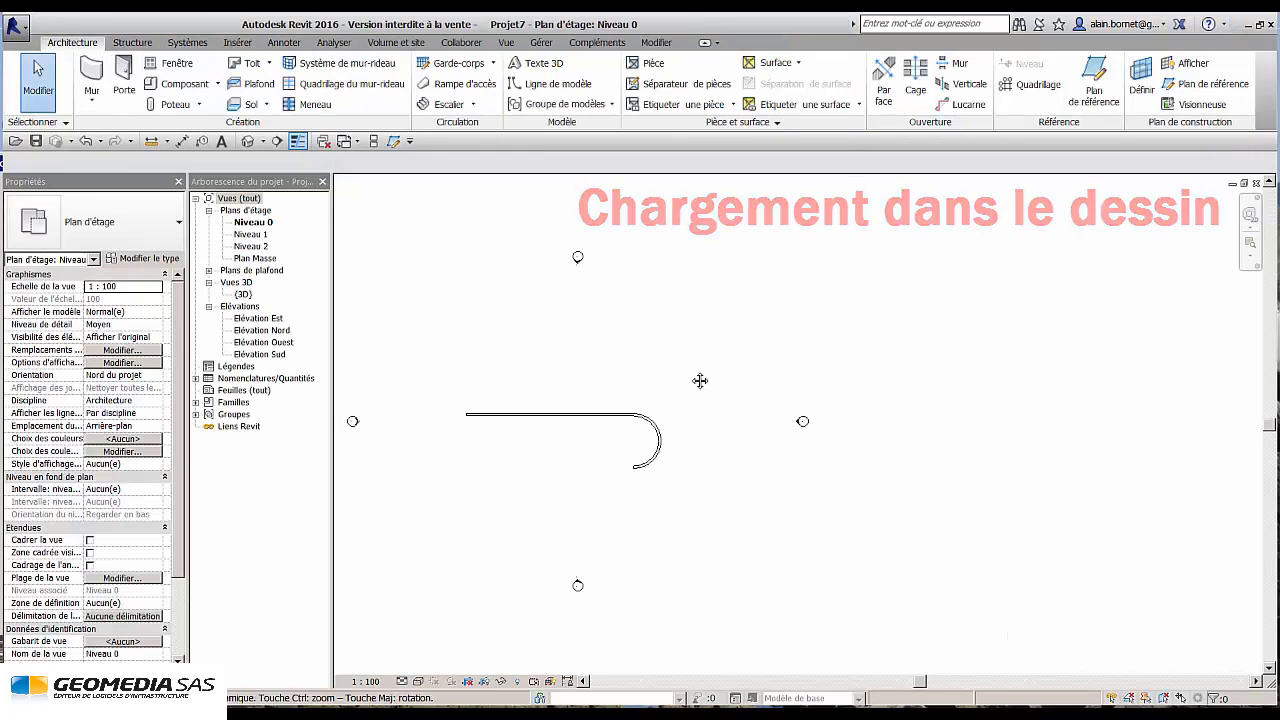
middle_click_drag(700, 380, 787, 377)
double_click(249, 295)
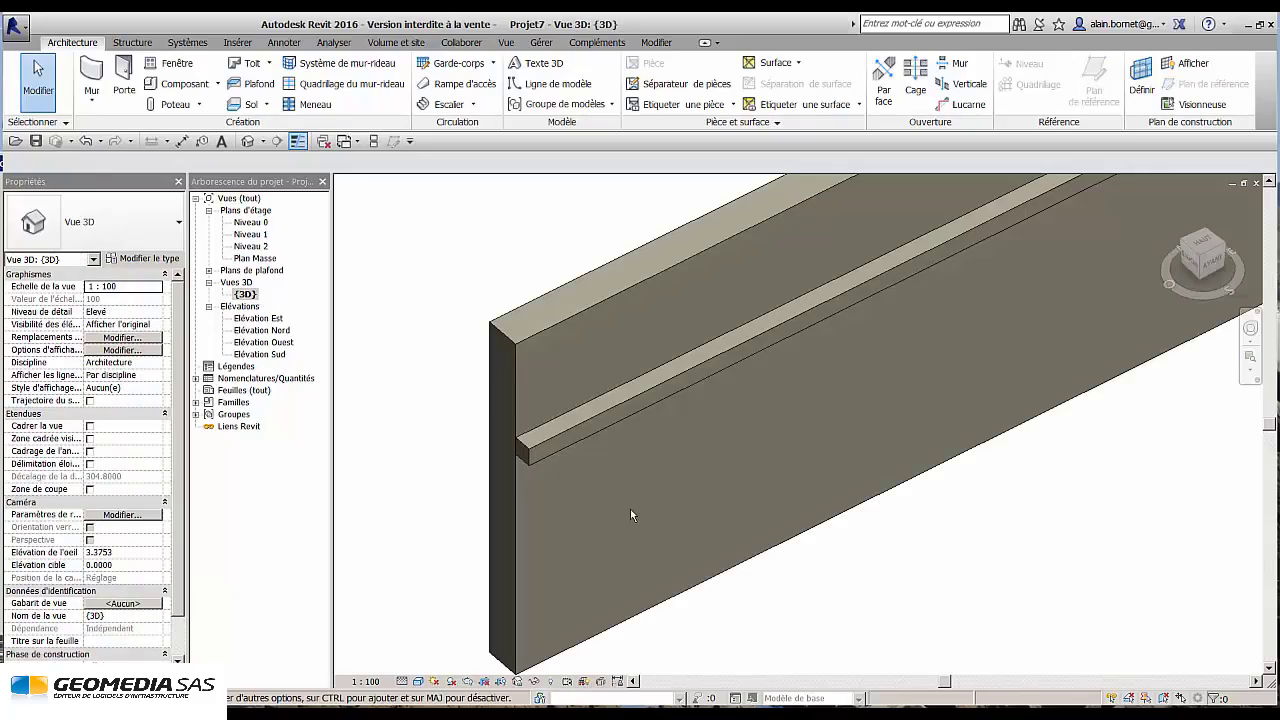
Change the wall relief profile type's Profil parameter to Moulure Perso : Moulure Perso.
left_click(565, 434)
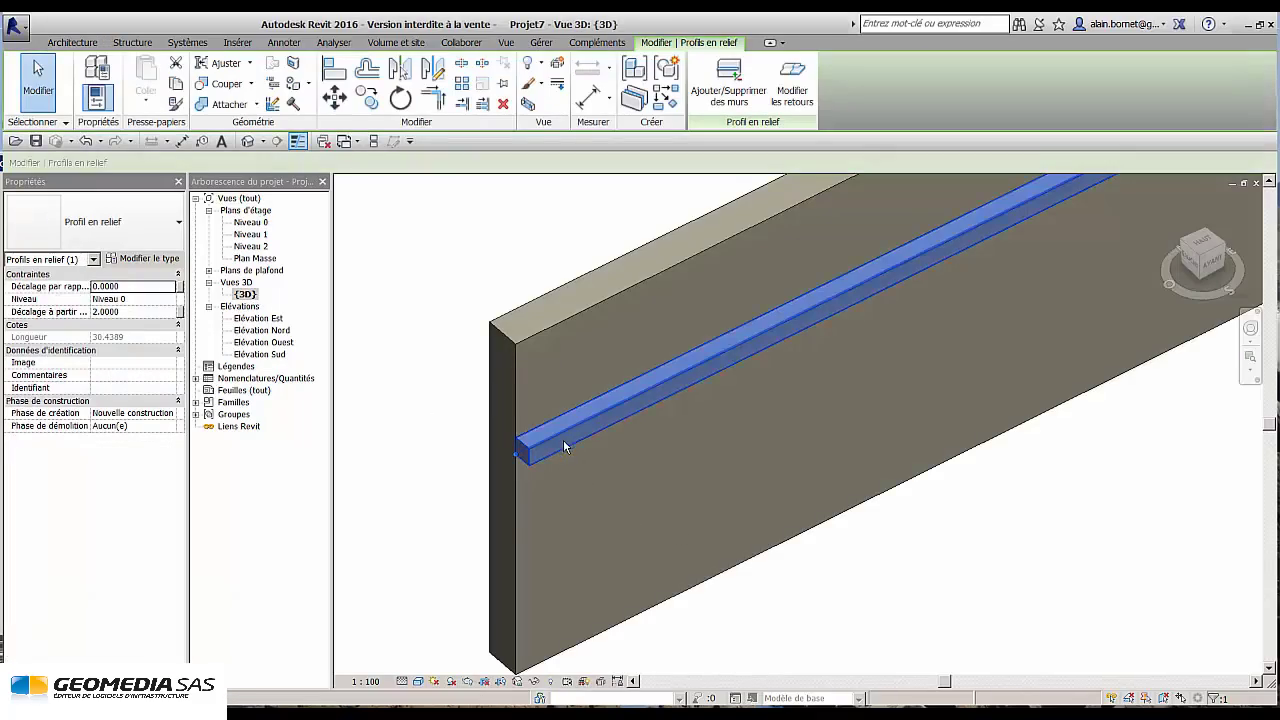
left_click(146, 260)
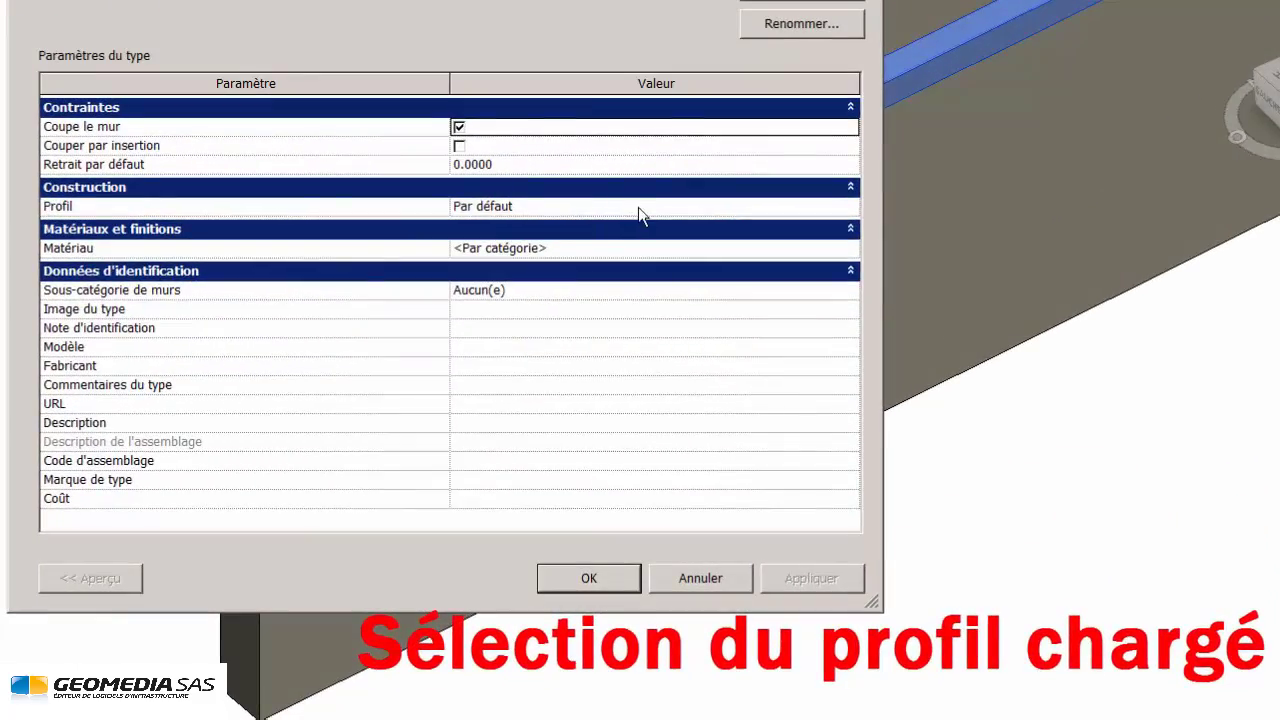
left_click(638, 207)
left_click(850, 207)
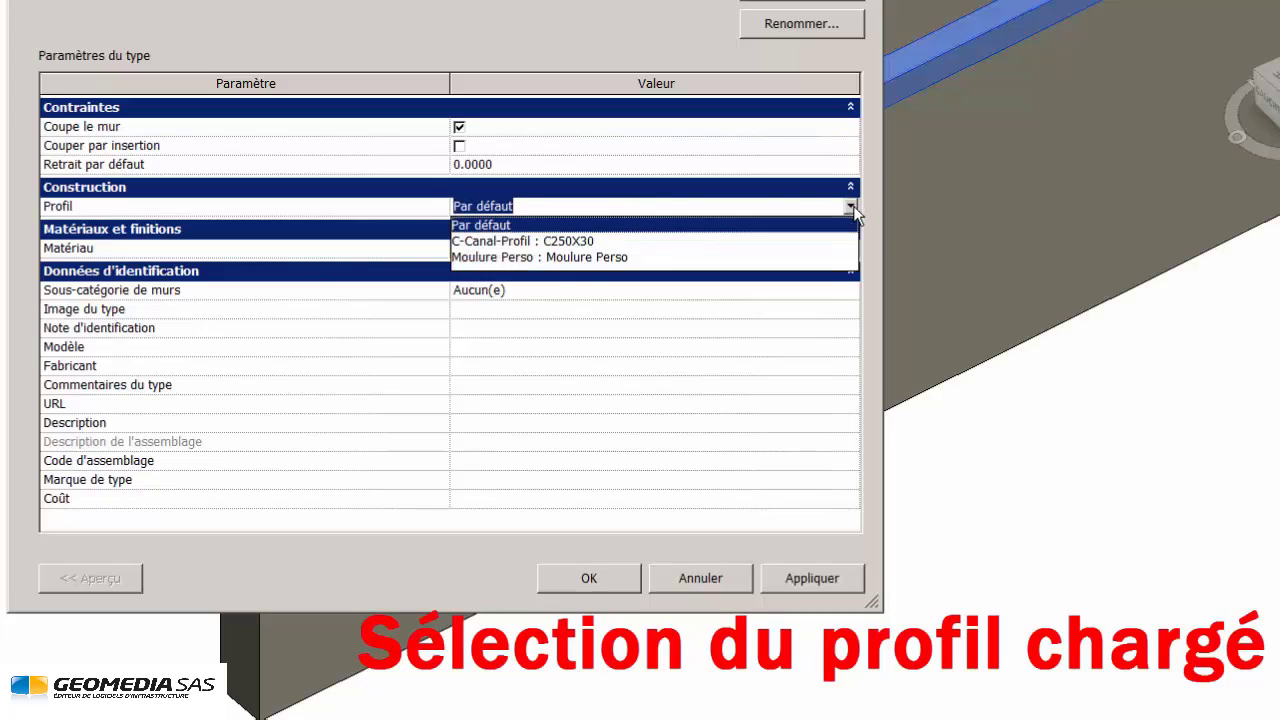
left_click(556, 258)
left_click(595, 578)
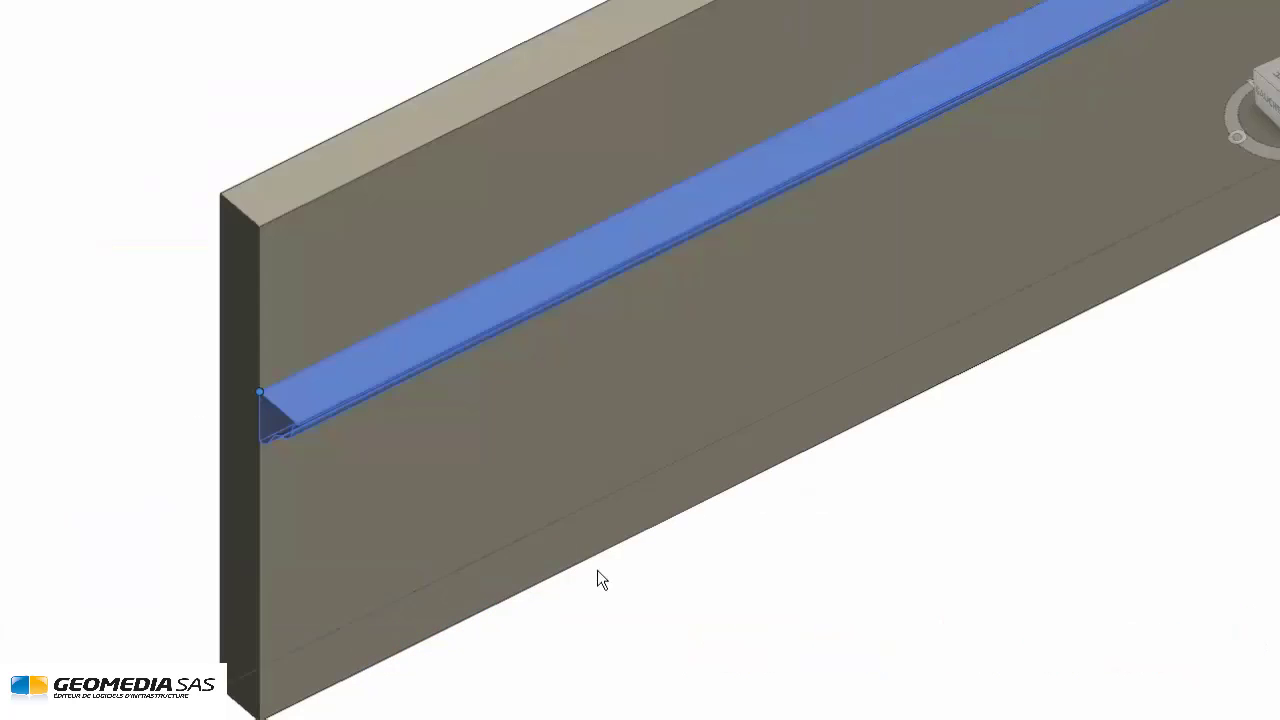
left_click(334, 477)
Set the moulding's height above the wall base to 3 m.
scroll(276, 463, "up", 3)
scroll(276, 463, "down", 2)
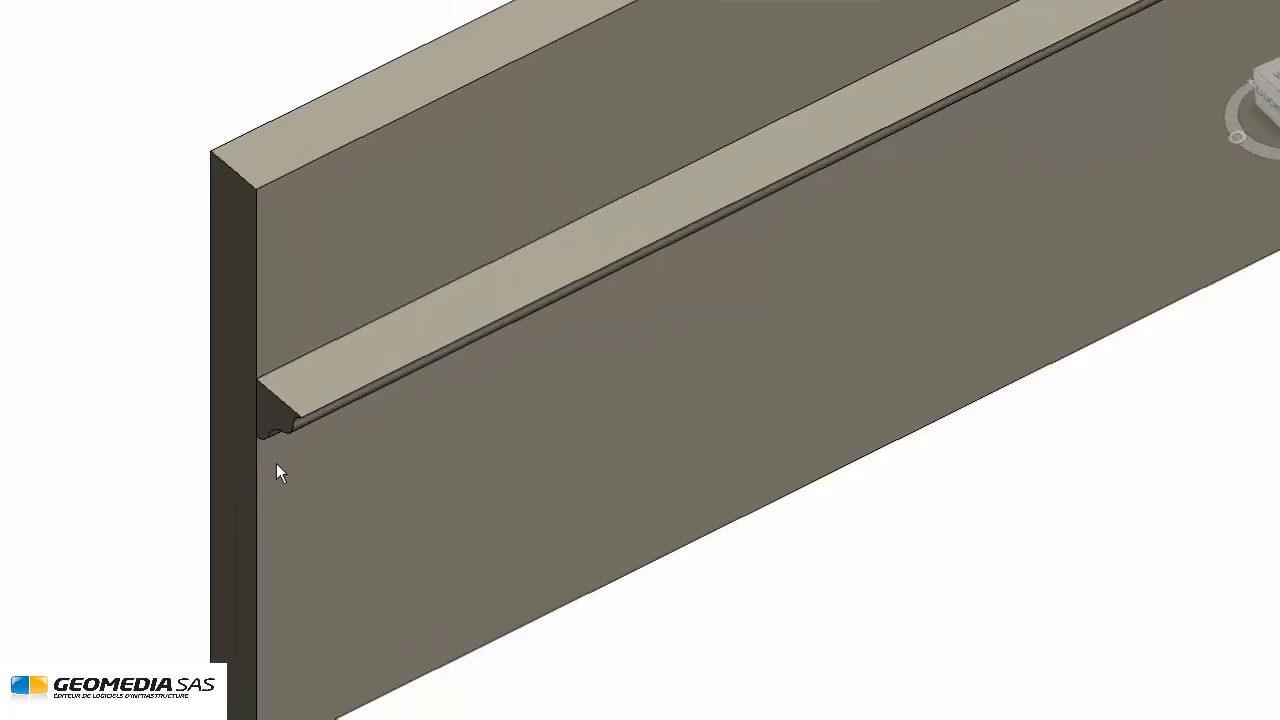
scroll(276, 463, "down", 2)
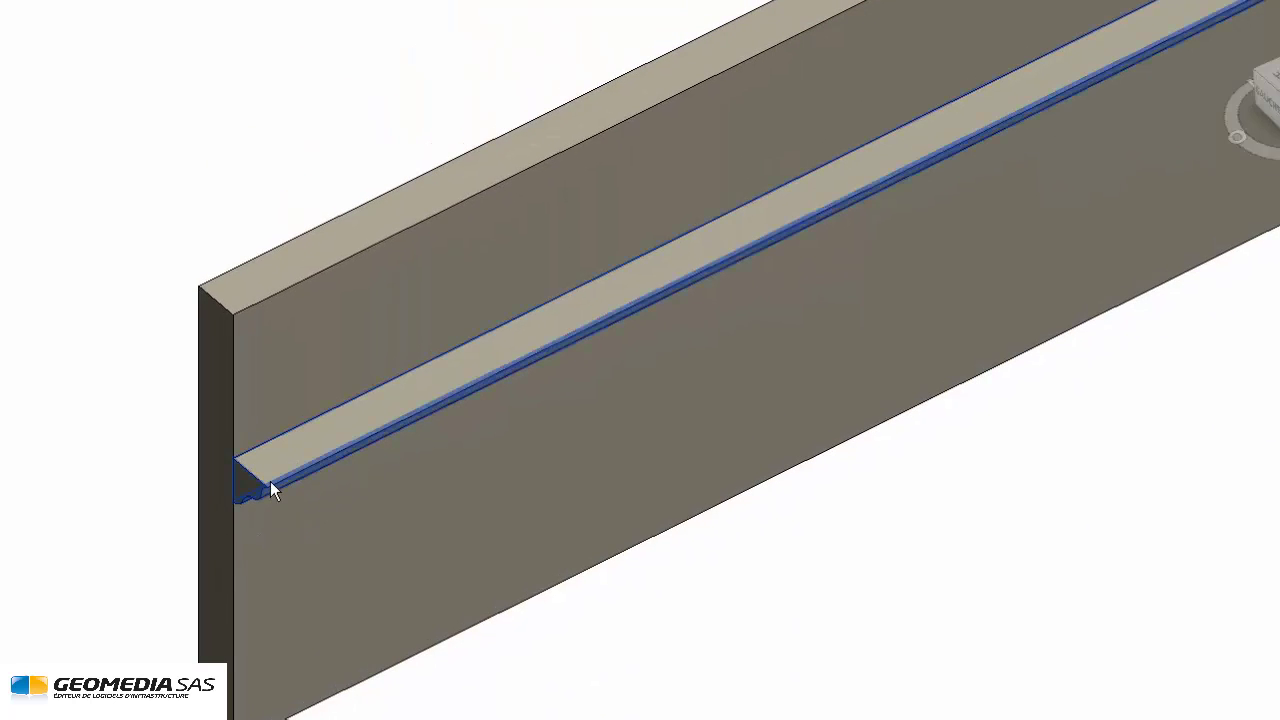
left_click(270, 481)
scroll(400, 523, "down", 2)
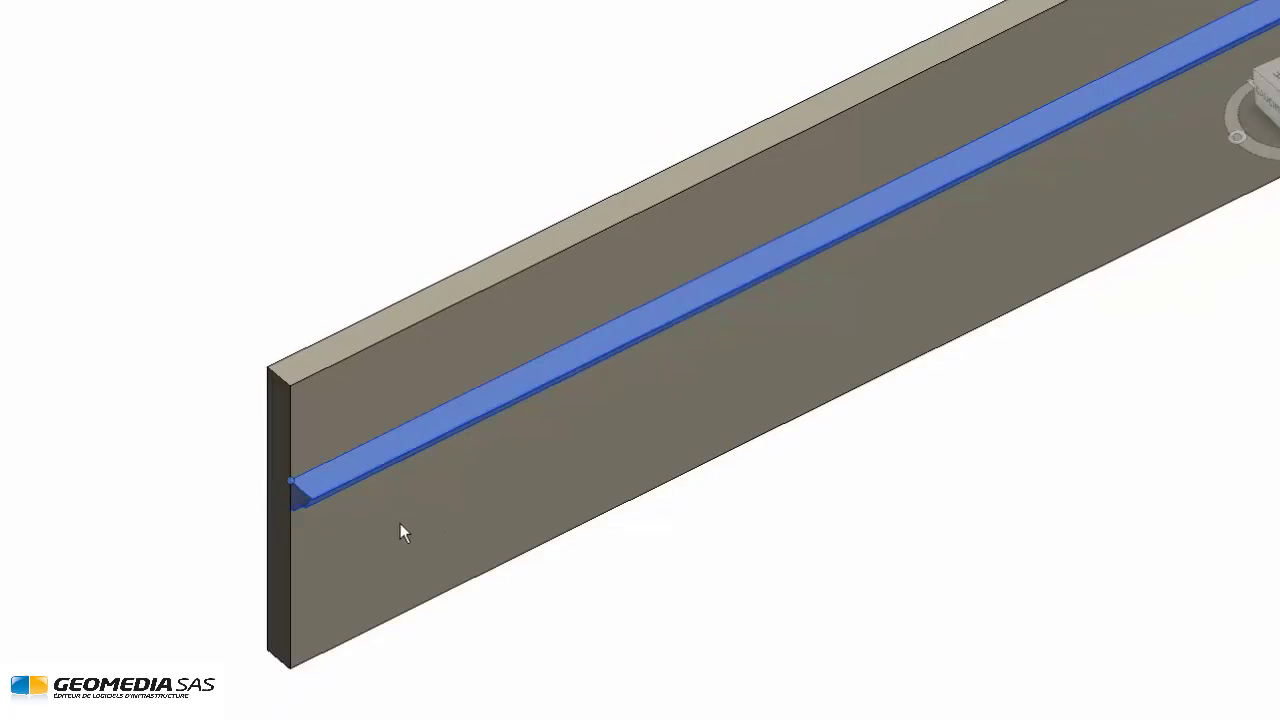
middle_click_drag(478, 518, 360, 586)
middle_click_drag(1090, 225, 934, 319)
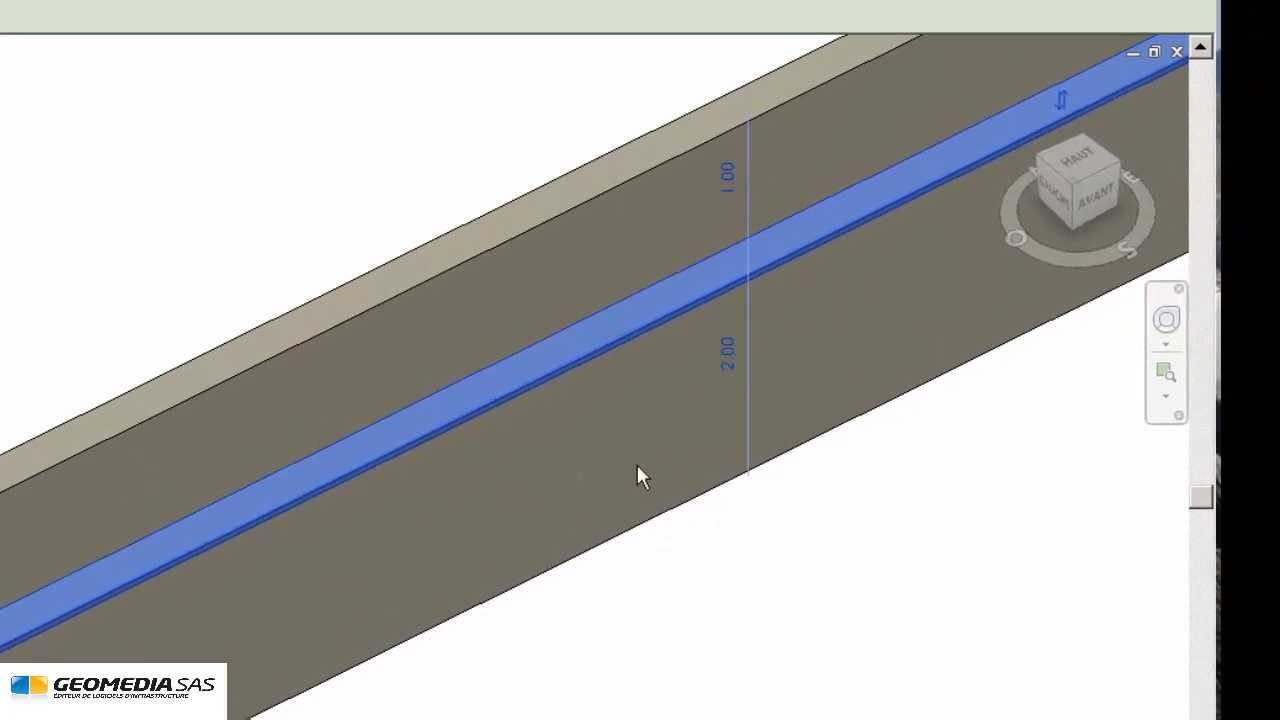
left_click(730, 360)
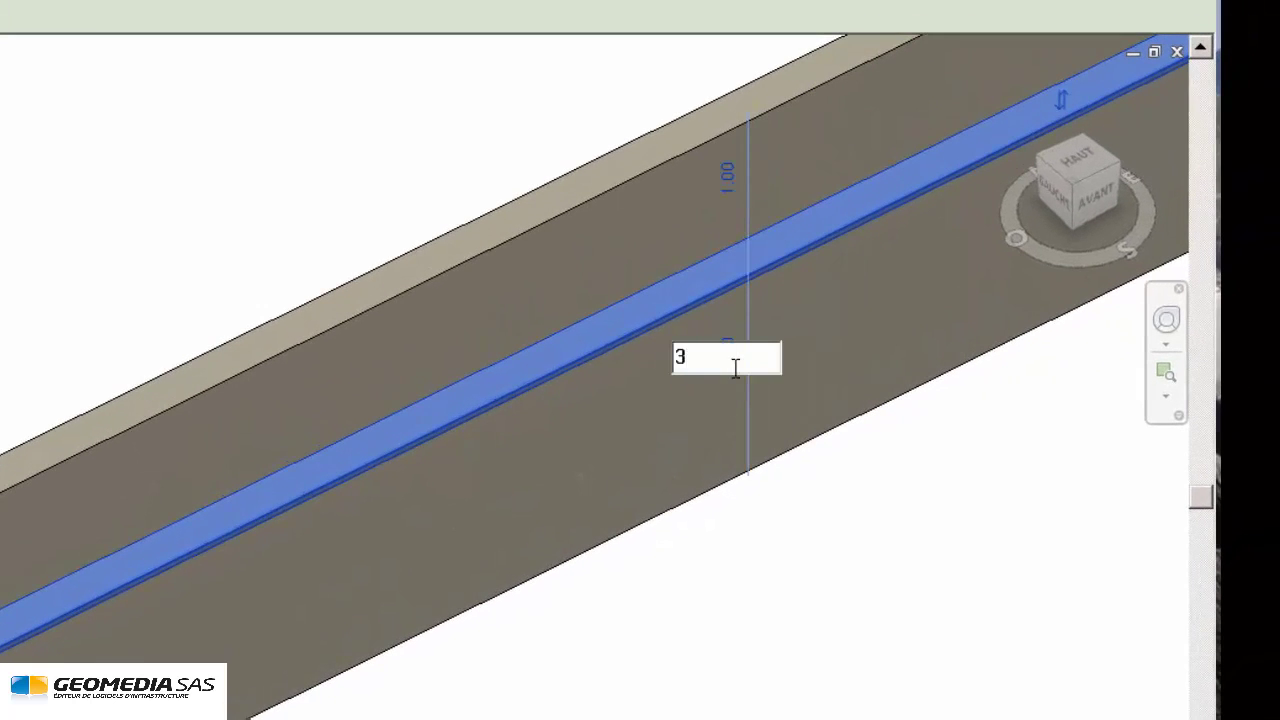
type("3")
key("Return")
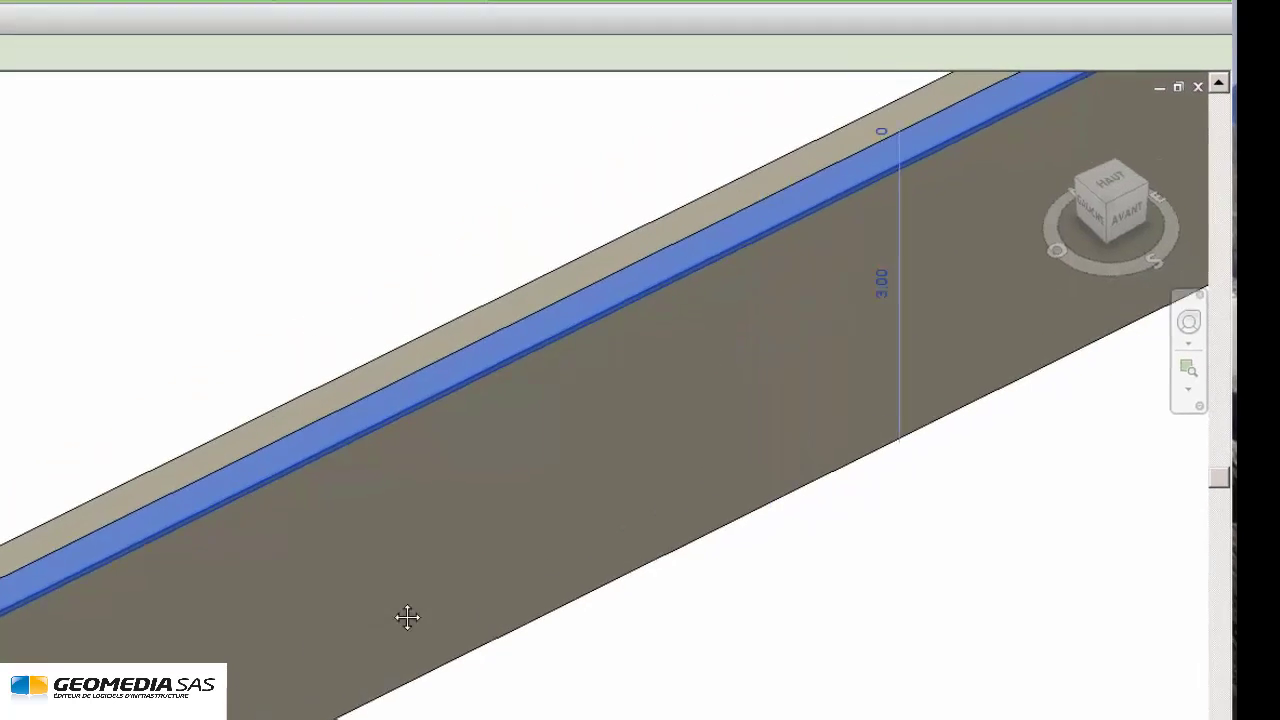
key("Escape")
Assign the material Bois - Cadre de porte to the Profil en relief type of the moulding on the wall.
scroll(406, 601, "up", 3)
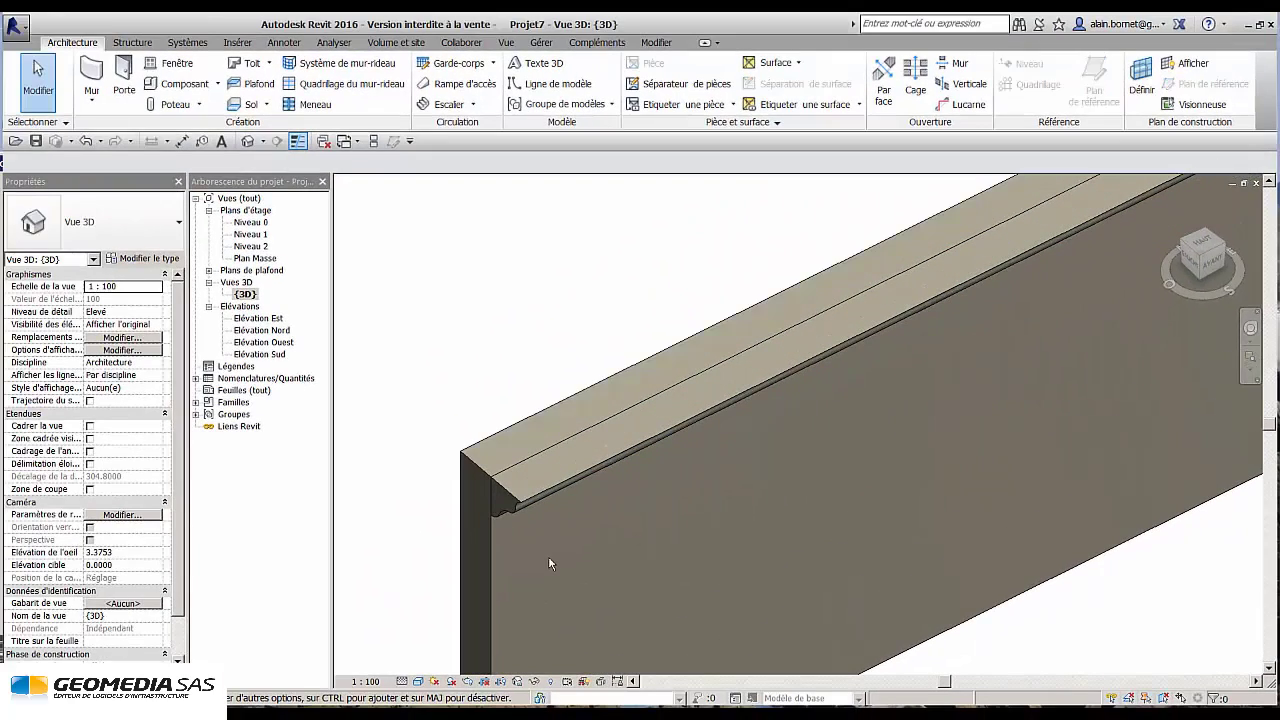
left_click(525, 510)
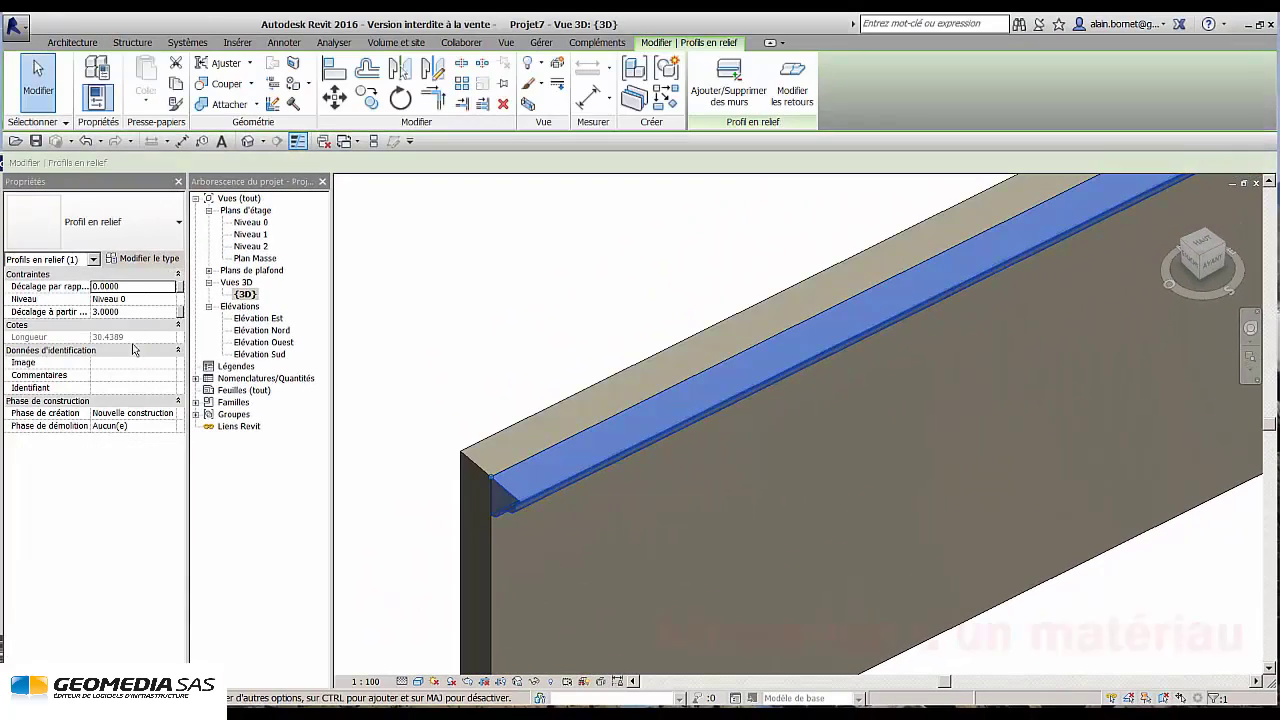
left_click(142, 258)
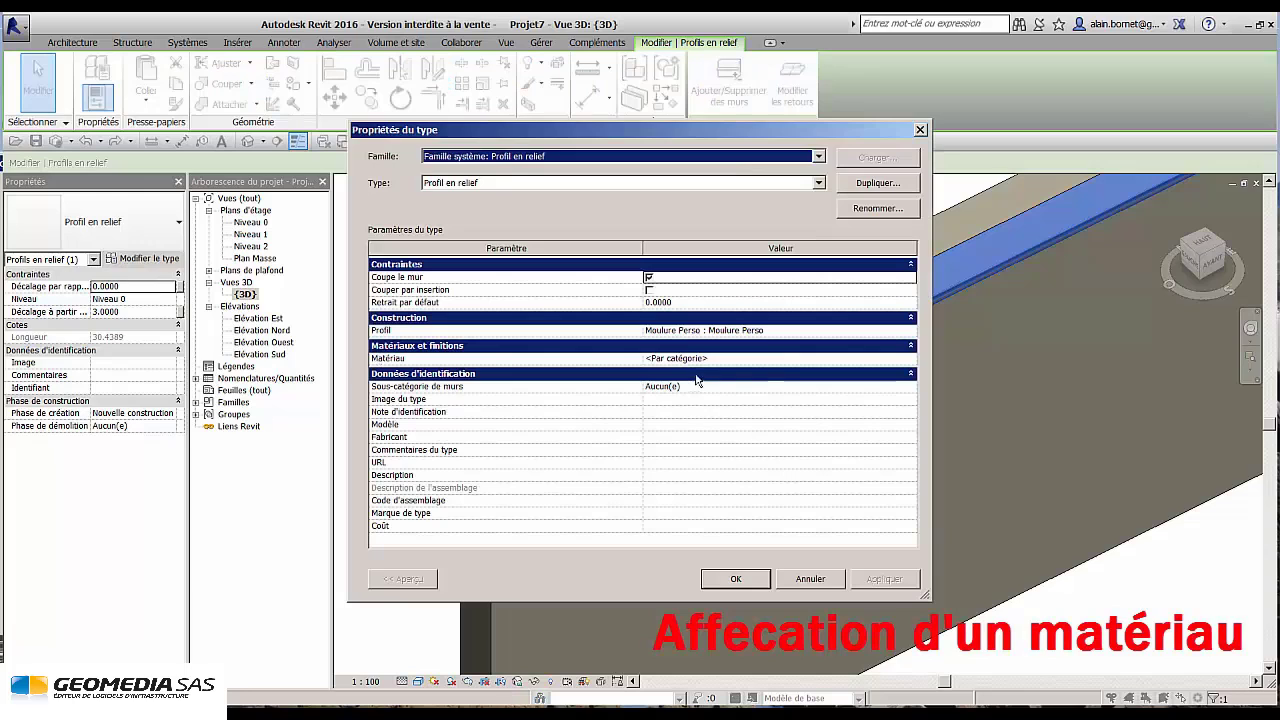
left_click(878, 360)
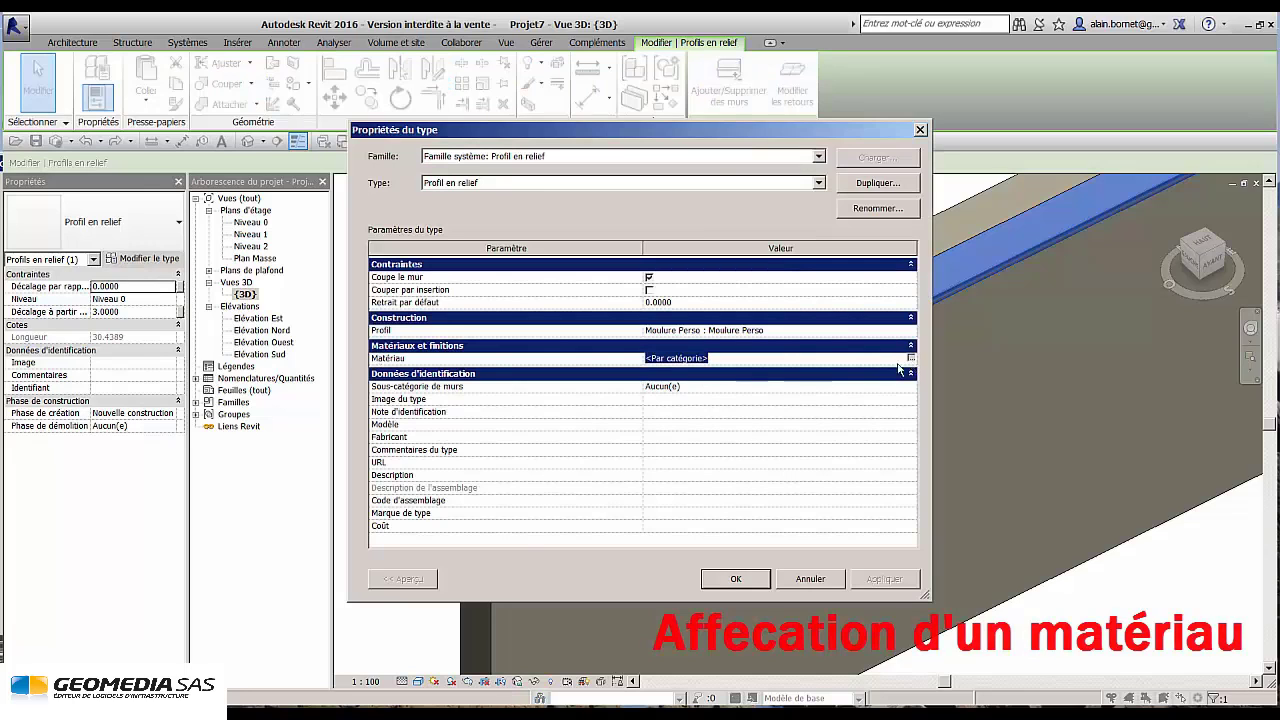
left_click(910, 358)
left_click(445, 366)
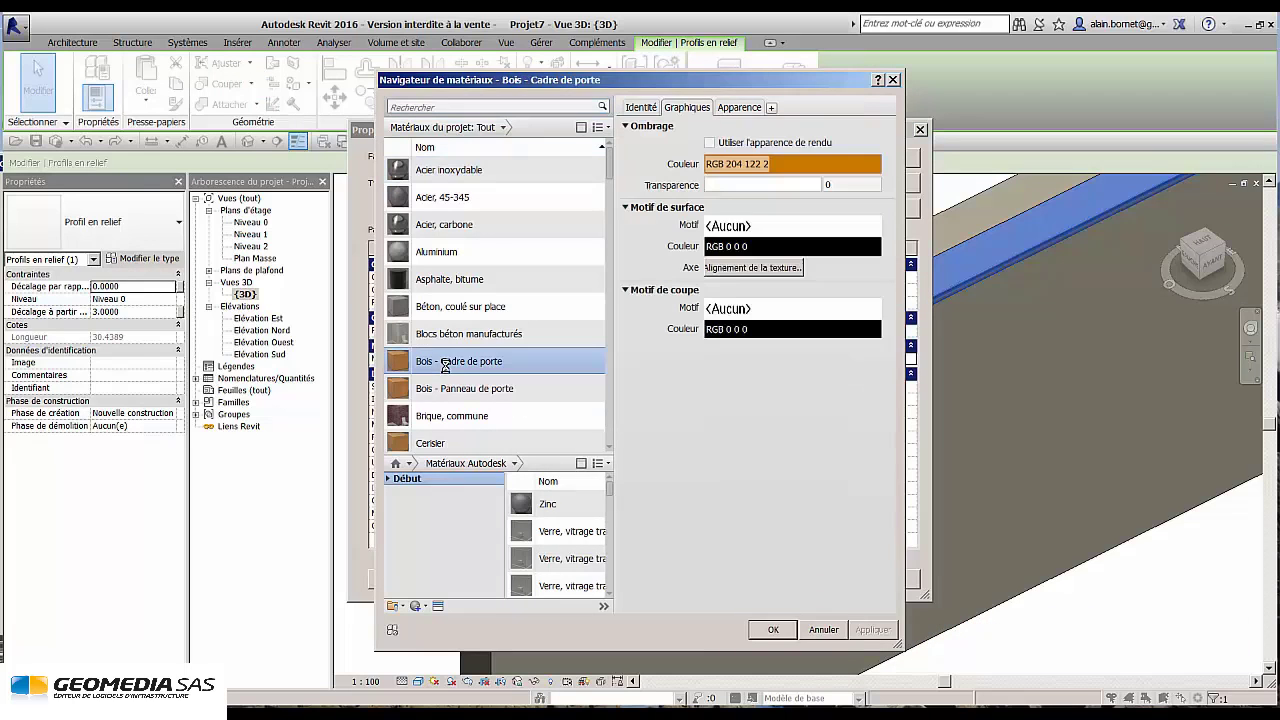
left_click(773, 629)
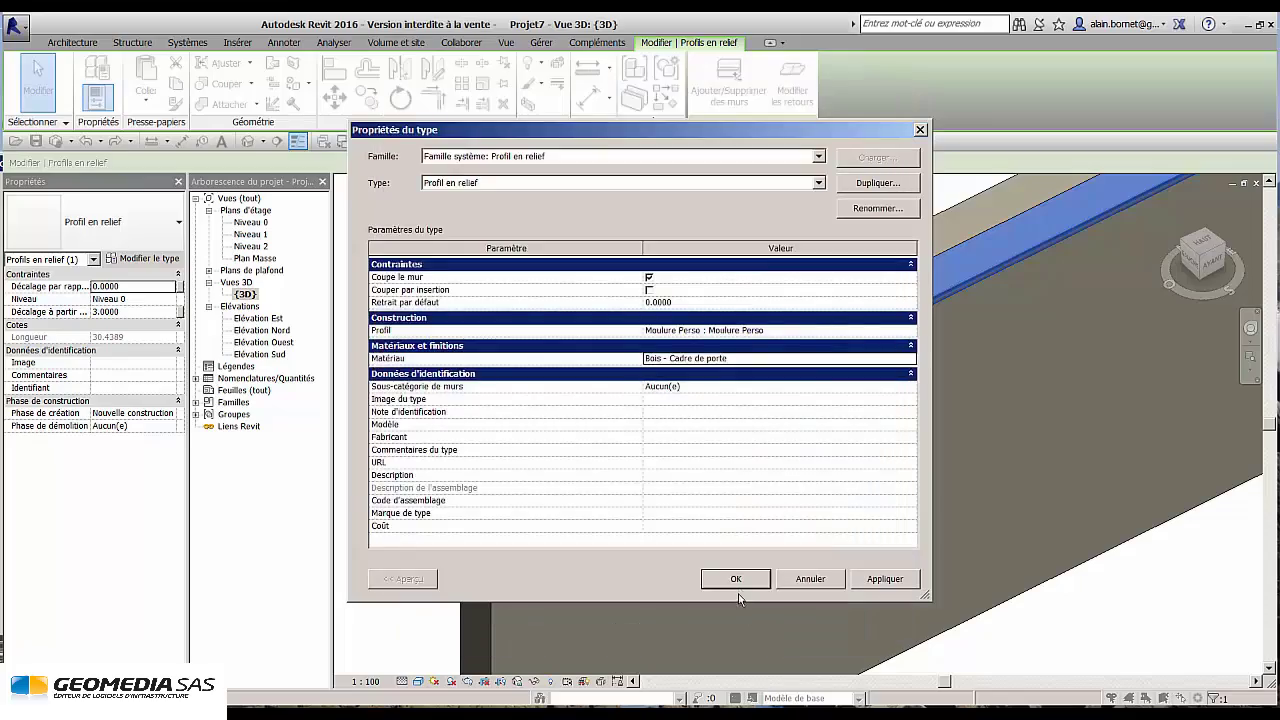
left_click(736, 580)
key("Escape")
scroll(547, 527, "up", 2)
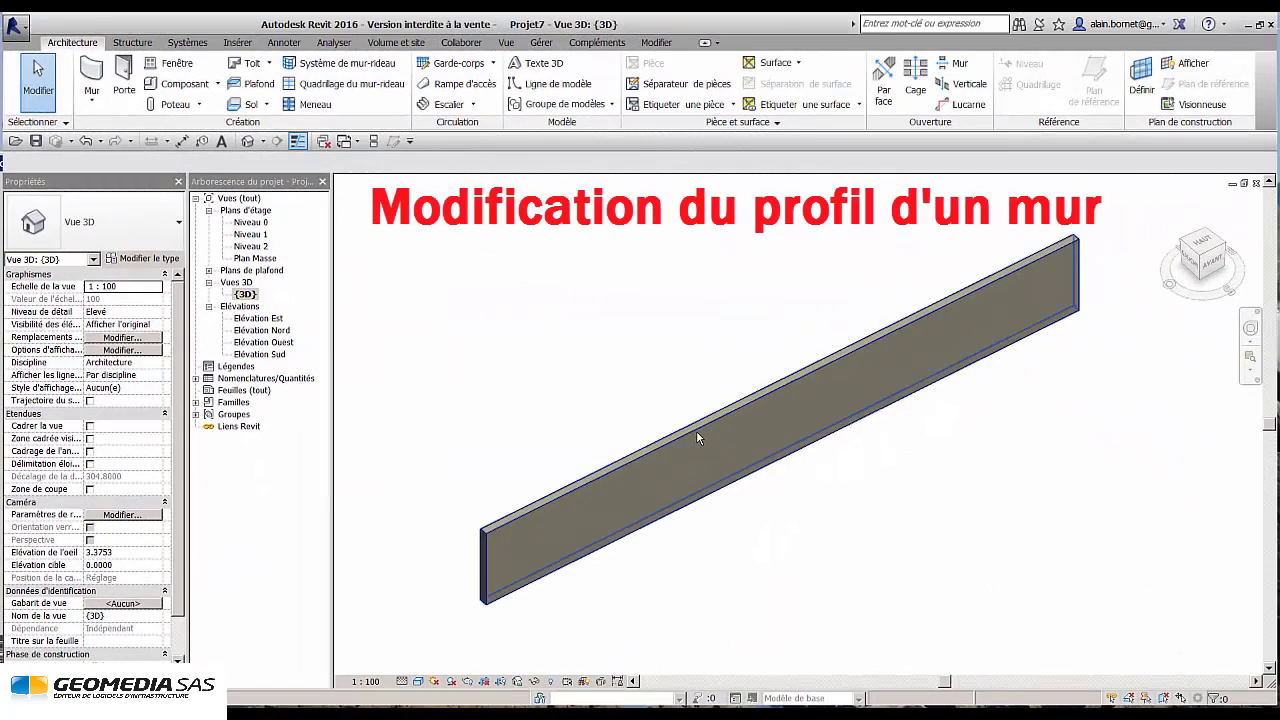
Edit the profile of the 24 m wall and sketch a line from its near upper corner, sloping away below the upper edge.
left_click(697, 433)
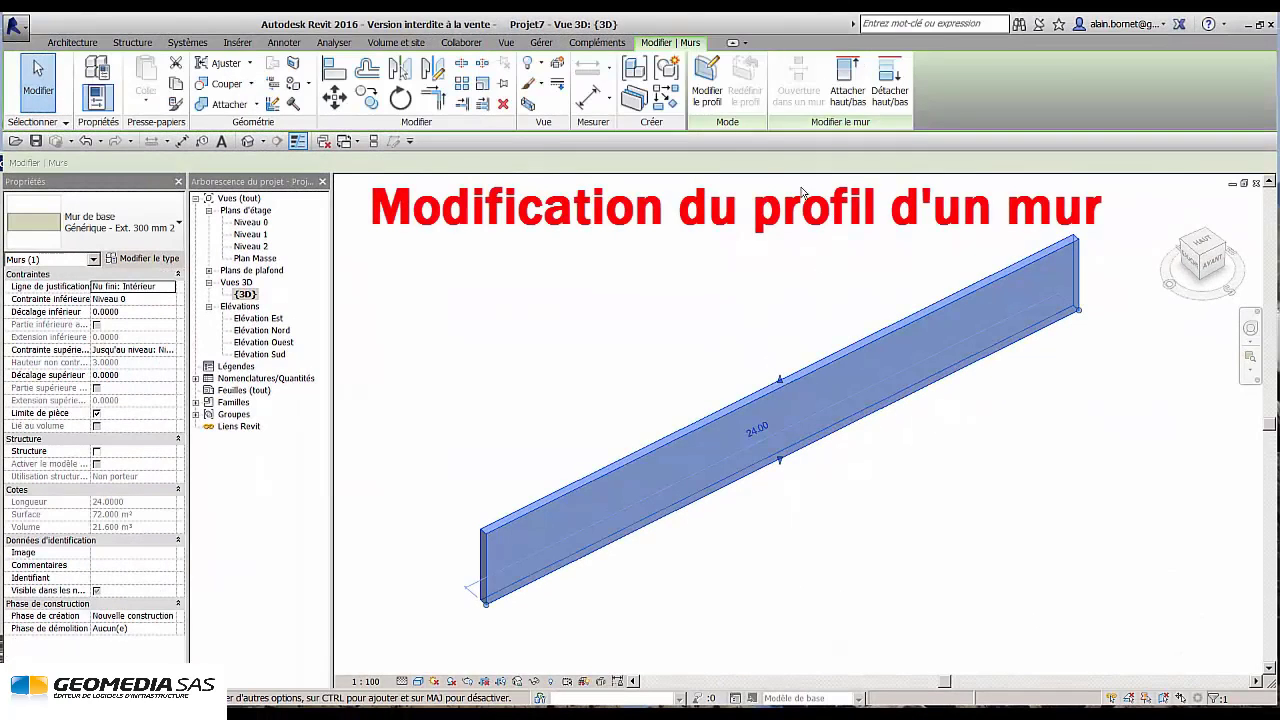
left_click(707, 78)
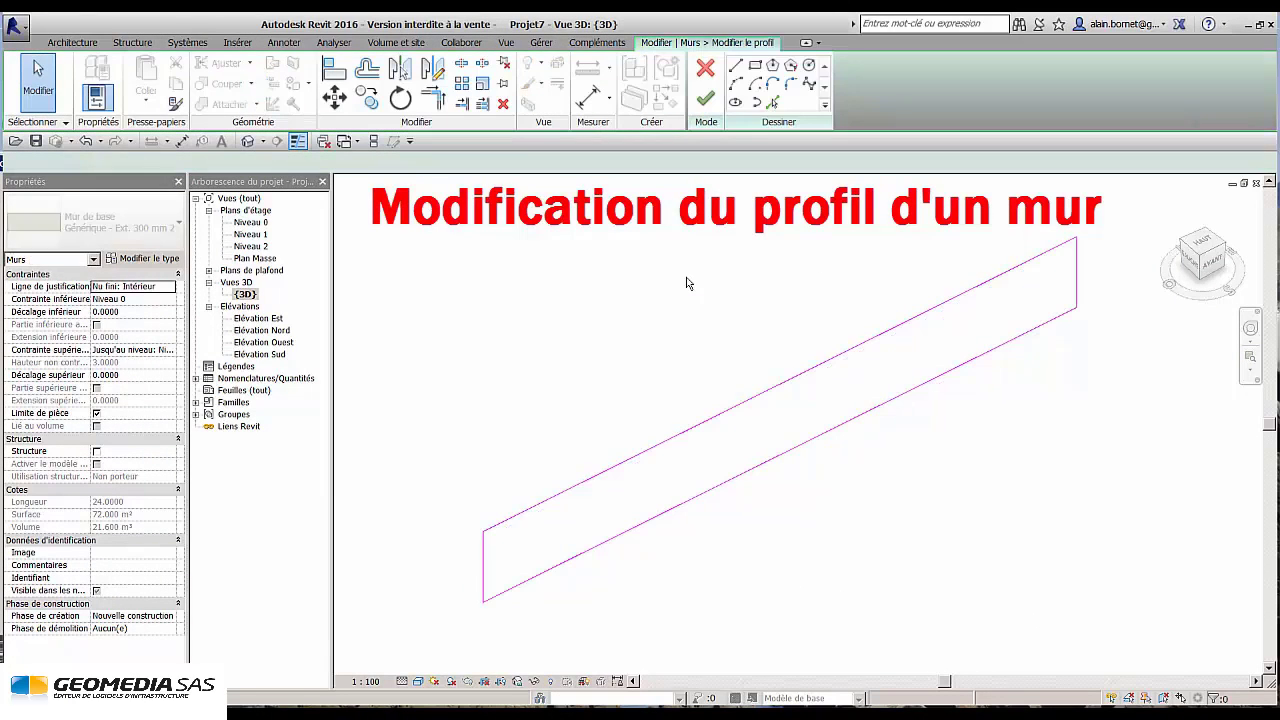
left_click(485, 530)
left_click(632, 493)
Continue the wall profile with two connected arcs bulging above the upper edge and a straight line to the far upper corner.
left_click(736, 85)
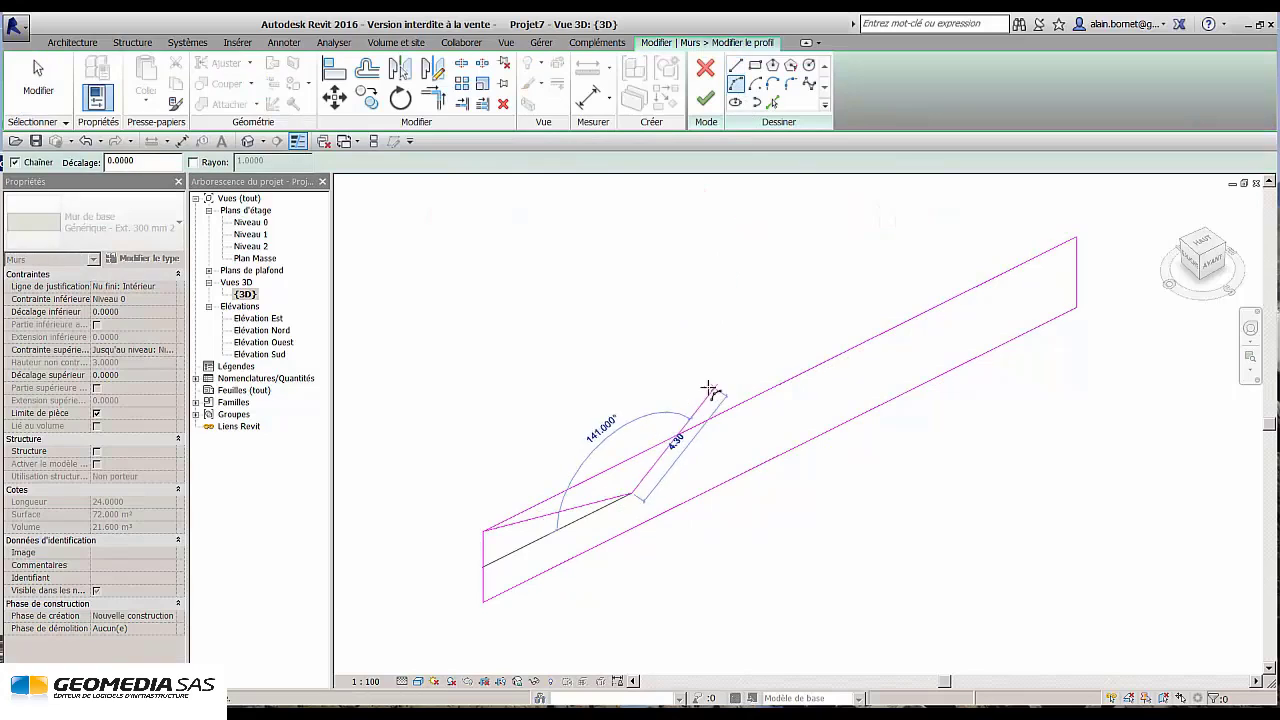
left_click(692, 380)
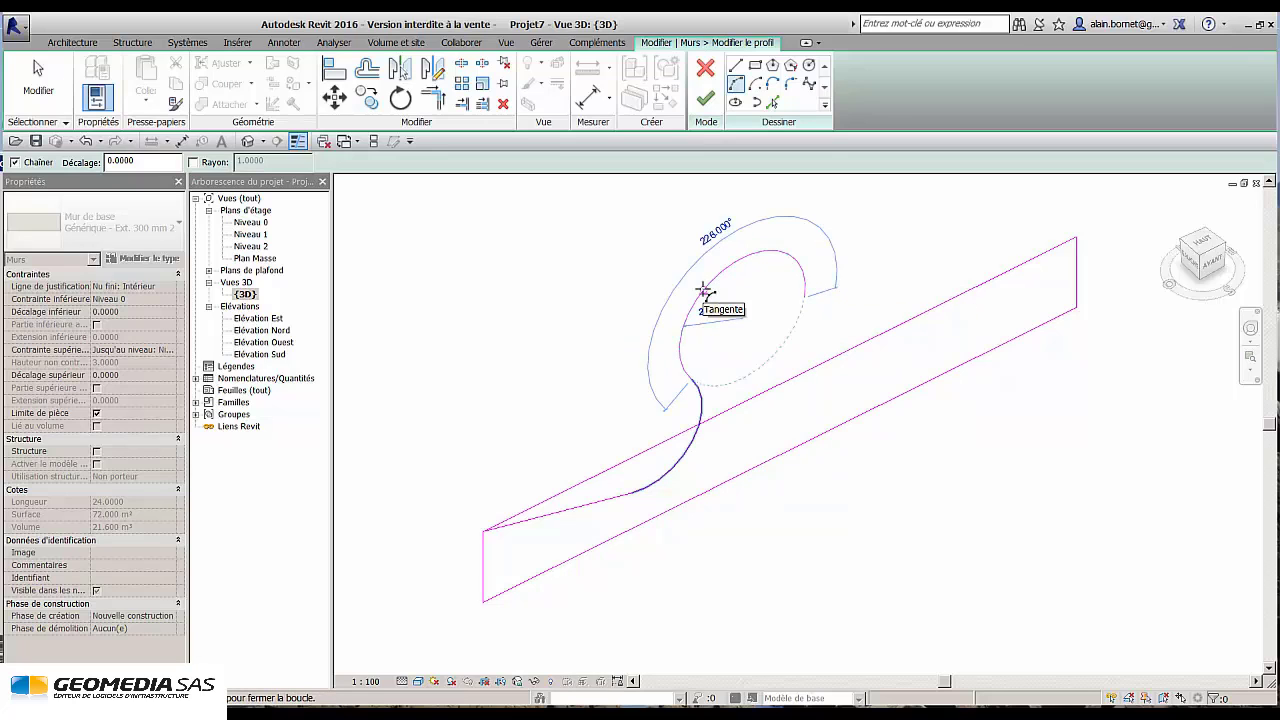
left_click(765, 190)
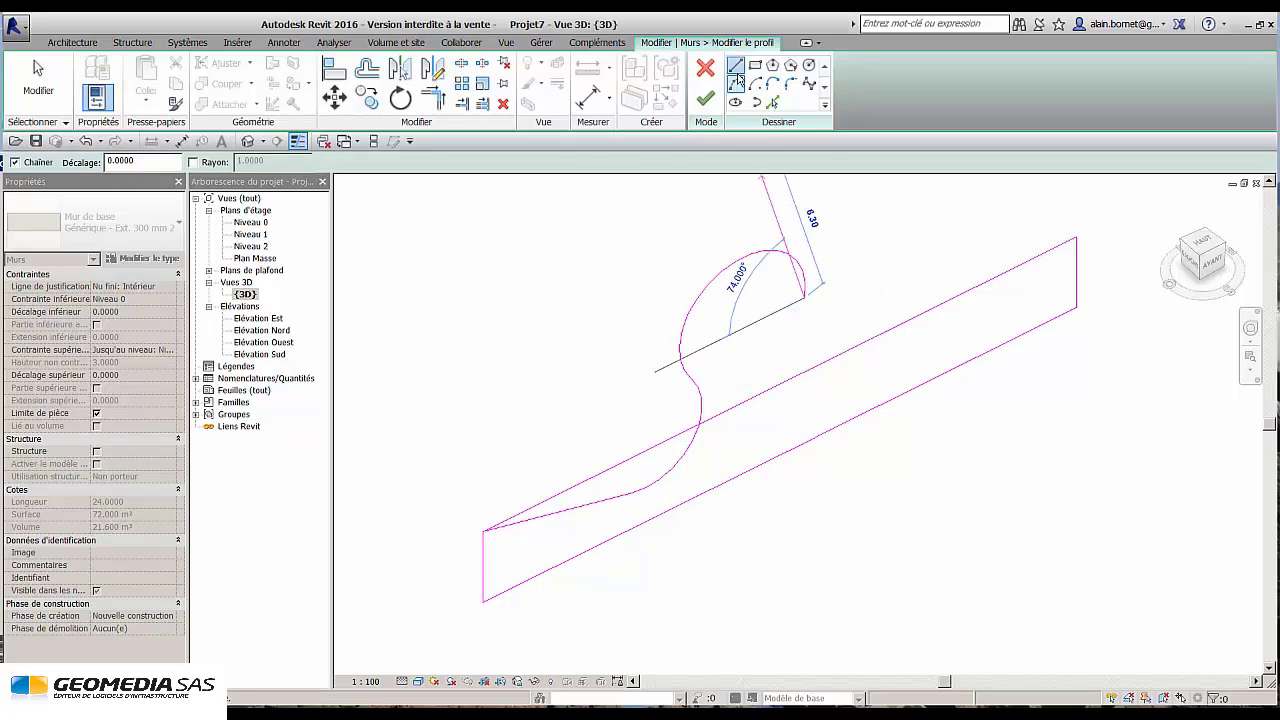
left_click(1075, 239)
key("Escape")
key("Escape")
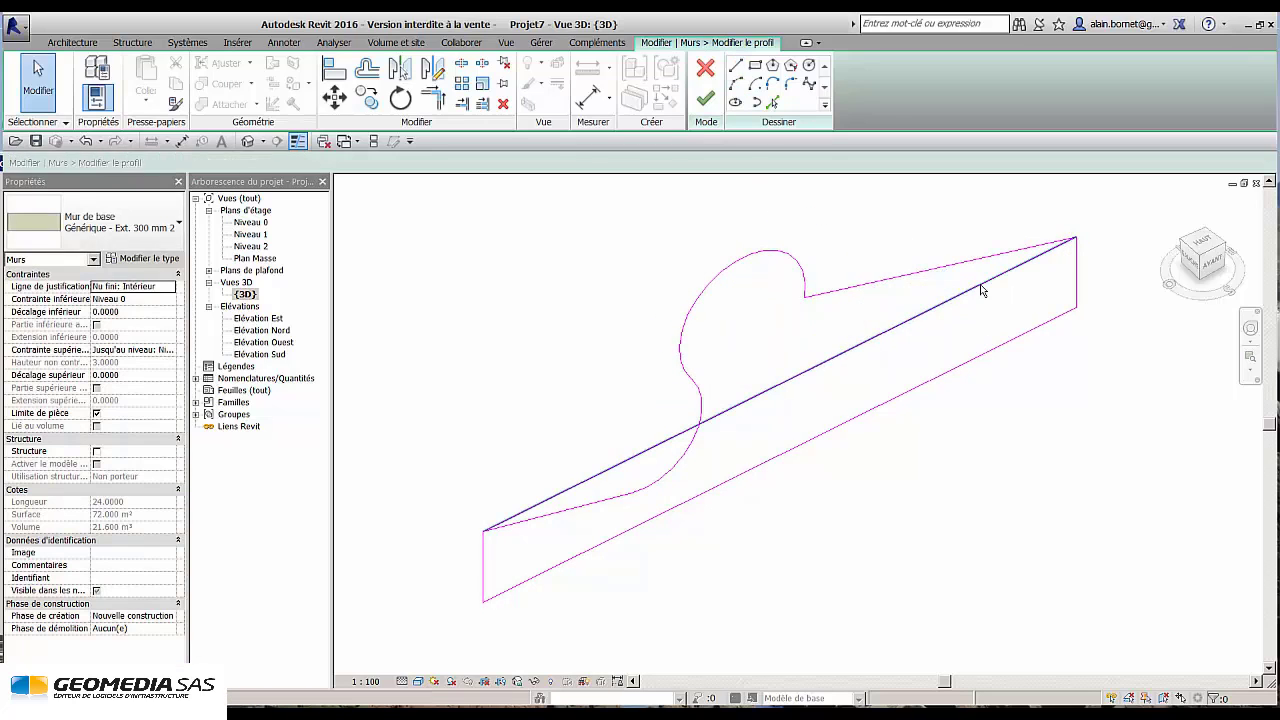
Delete the original straight upper edge from the wall sketch and finish the profile edit.
left_click(981, 285)
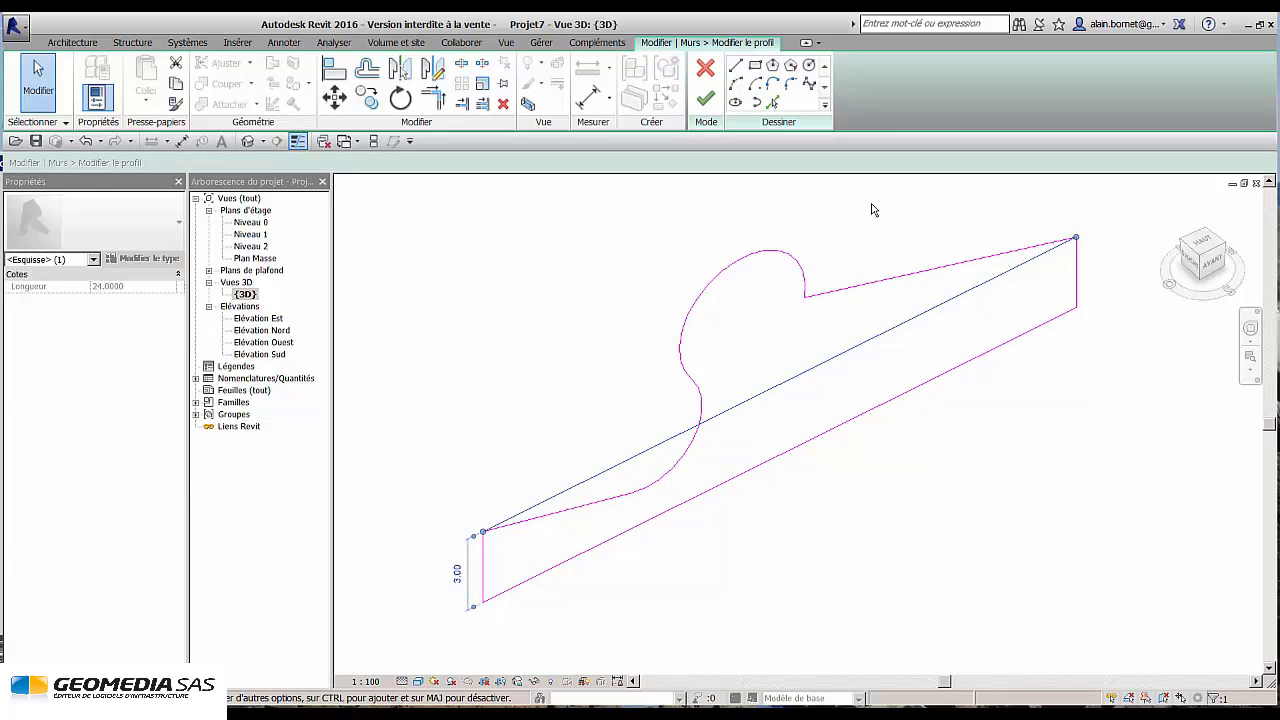
key("Delete")
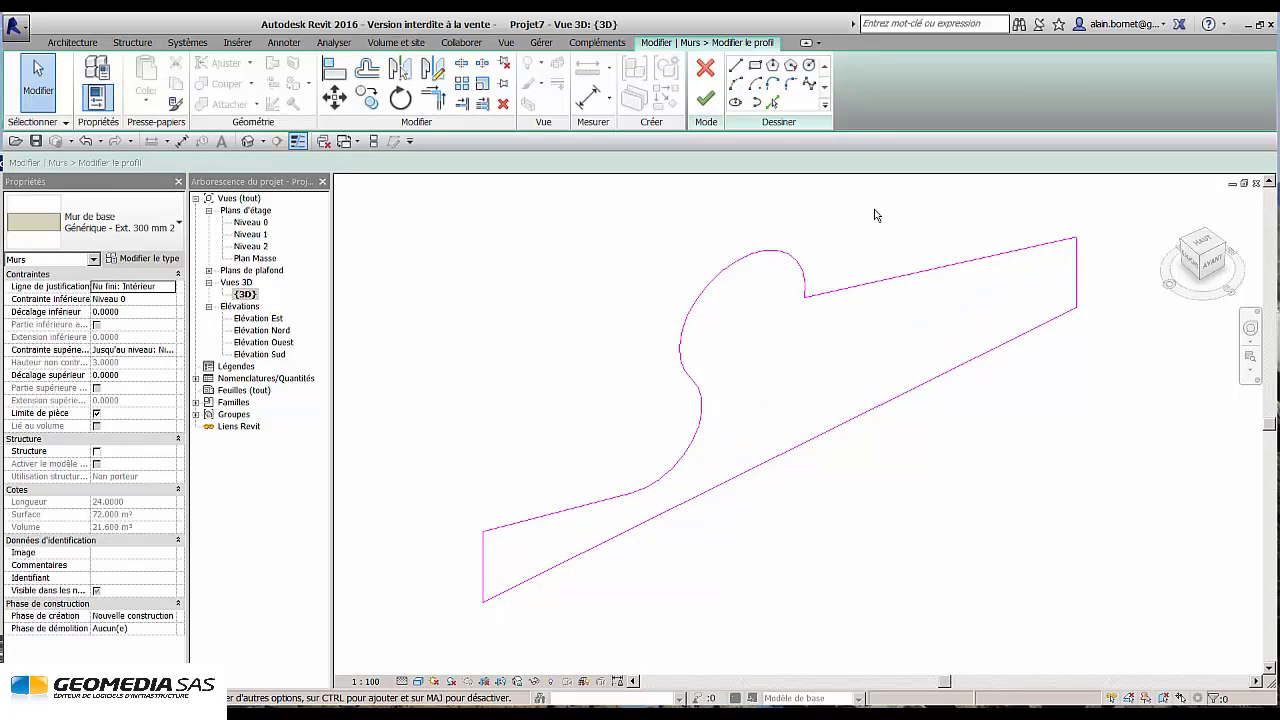
left_click(705, 100)
left_click(827, 237)
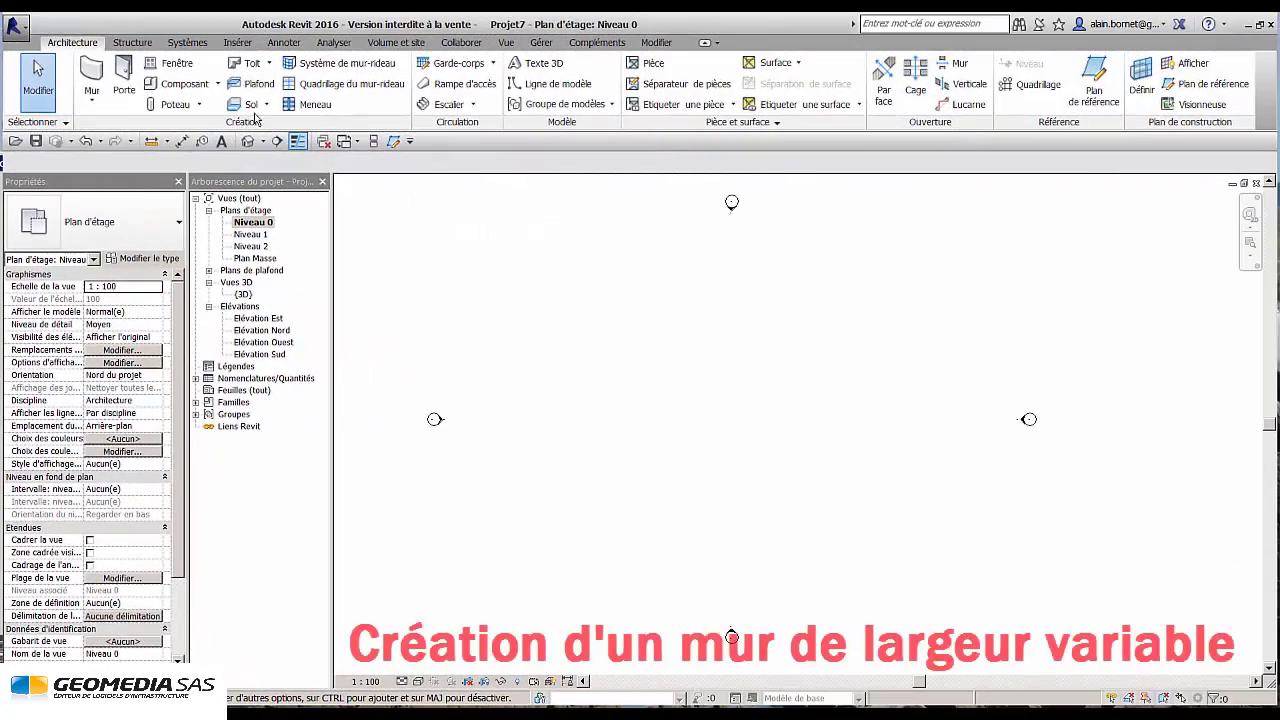
Create an in-place component in the Murs category on Niveau 0, accepting the default name.
left_click(217, 84)
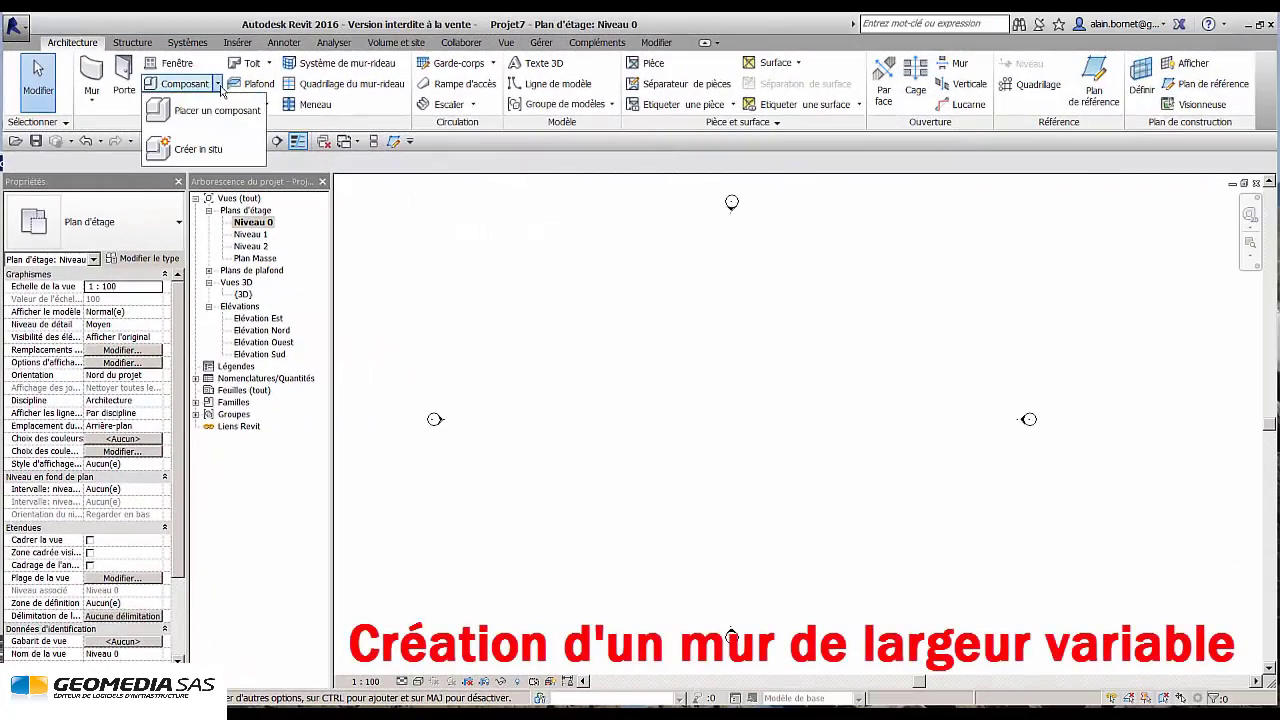
left_click(200, 148)
left_click_drag(750, 260, 744, 322)
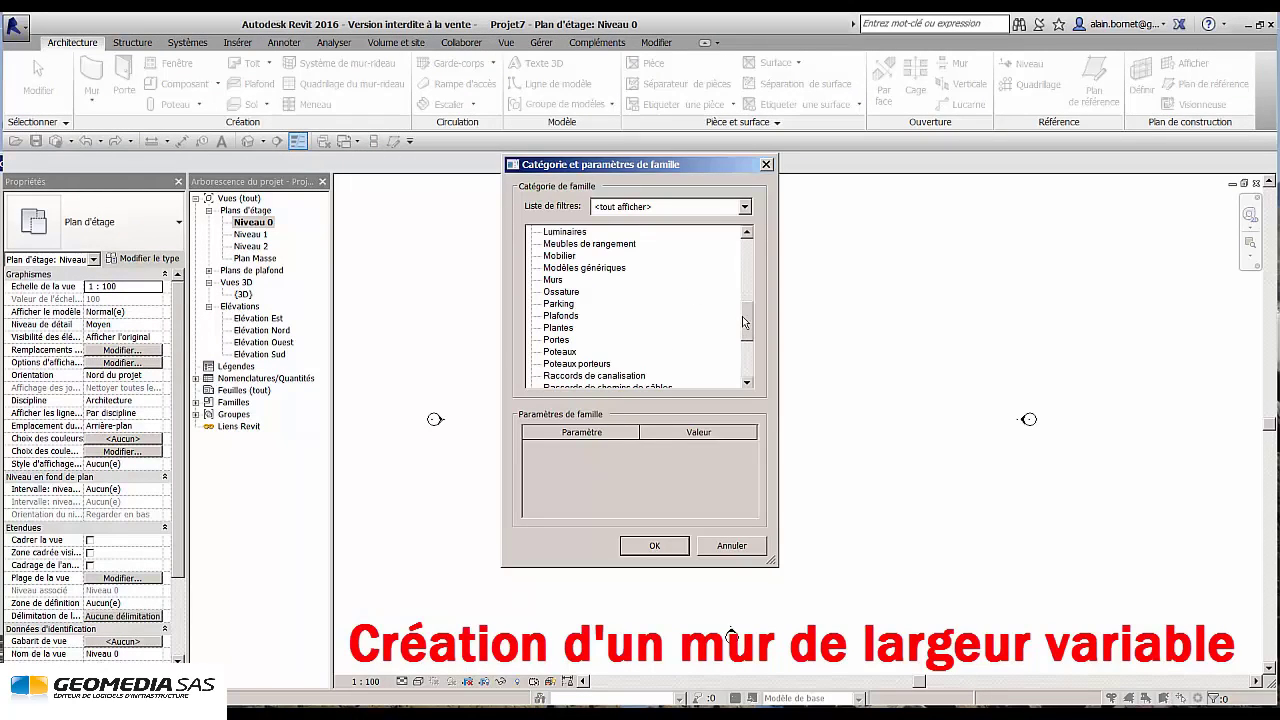
left_click(668, 546)
left_click(642, 396)
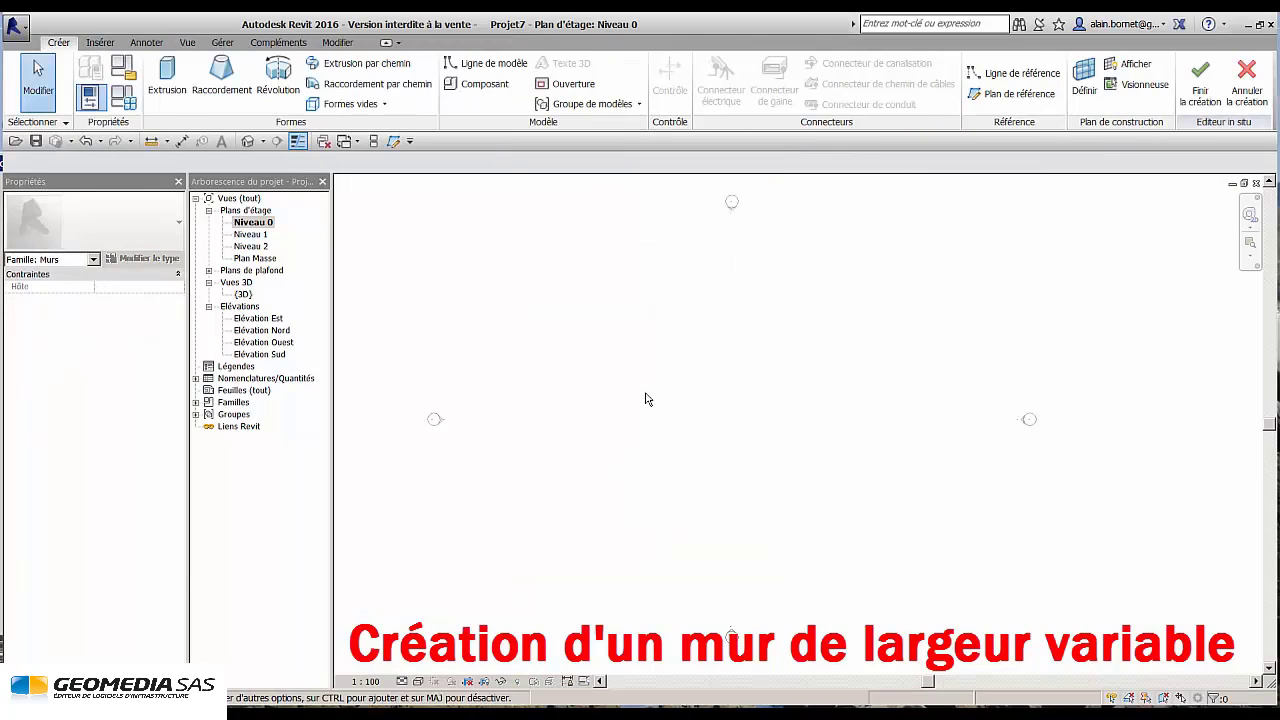
Sketch a closed extrusion outline with a zigzag upper side, a slanted lower side, one end about 4.2 m wide and the other narrow.
left_click(167, 78)
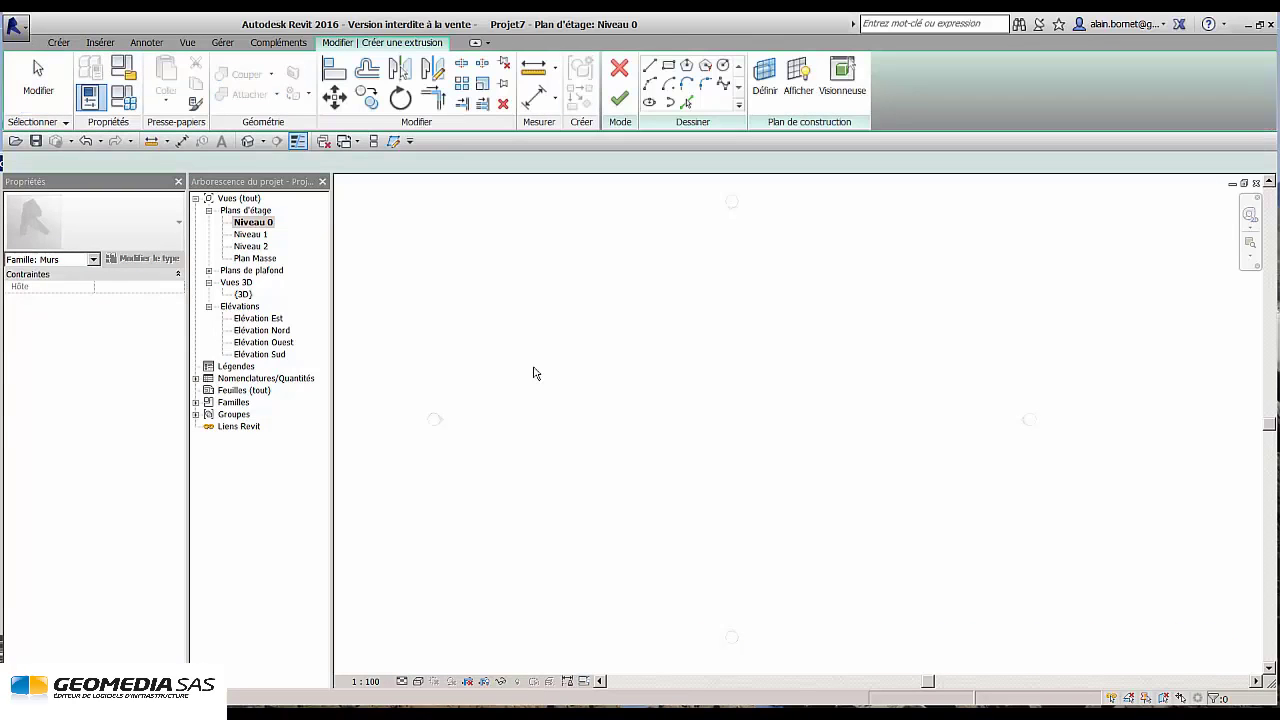
left_click(576, 415)
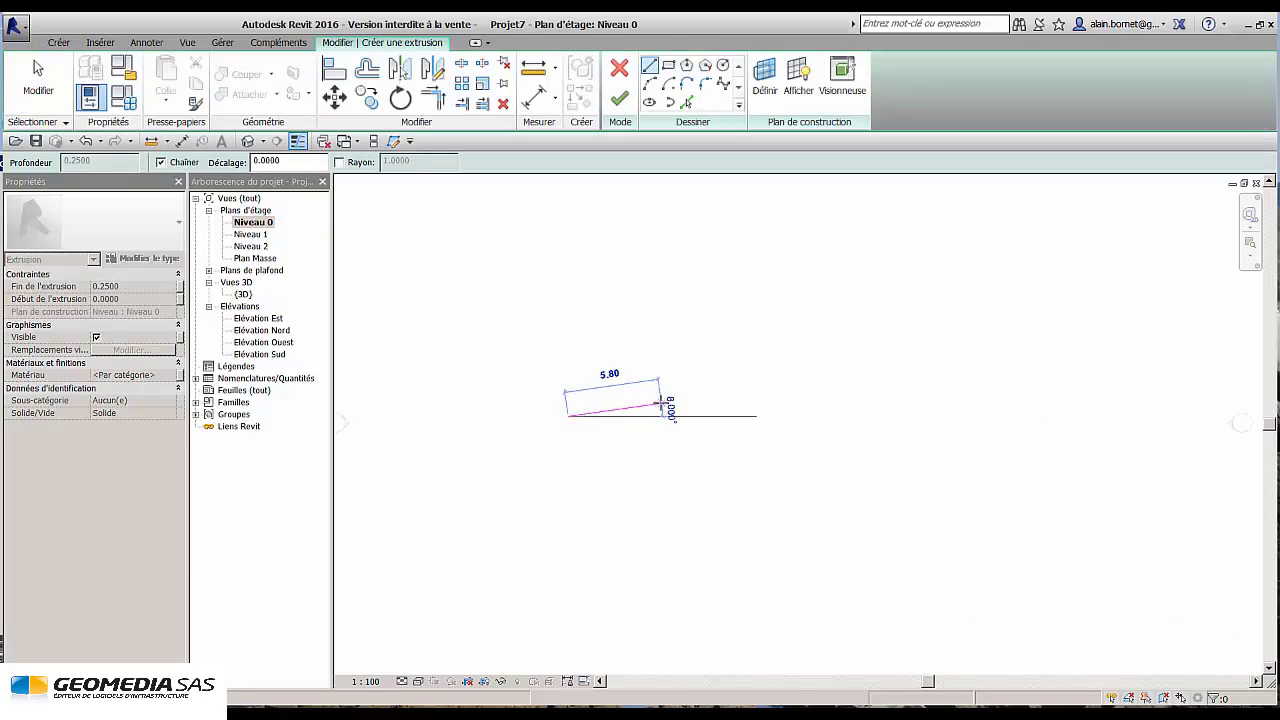
left_click(756, 424)
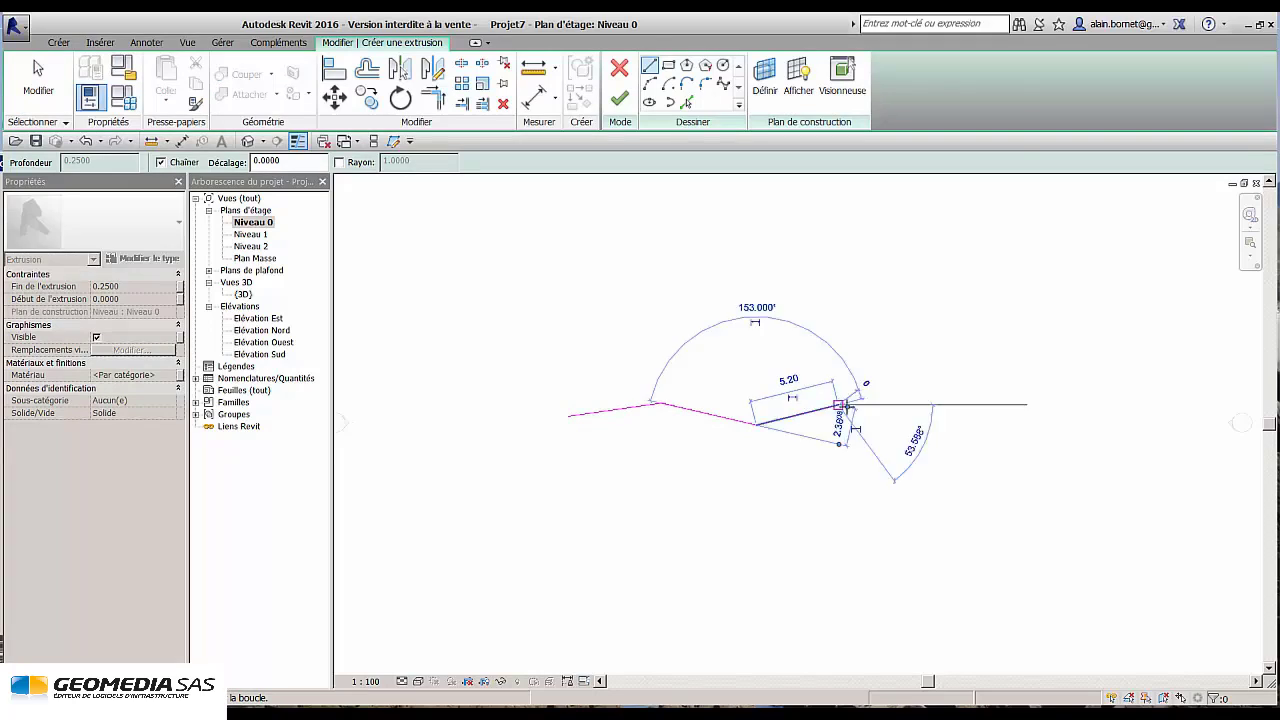
left_click(840, 404)
left_click(944, 428)
left_click(944, 497)
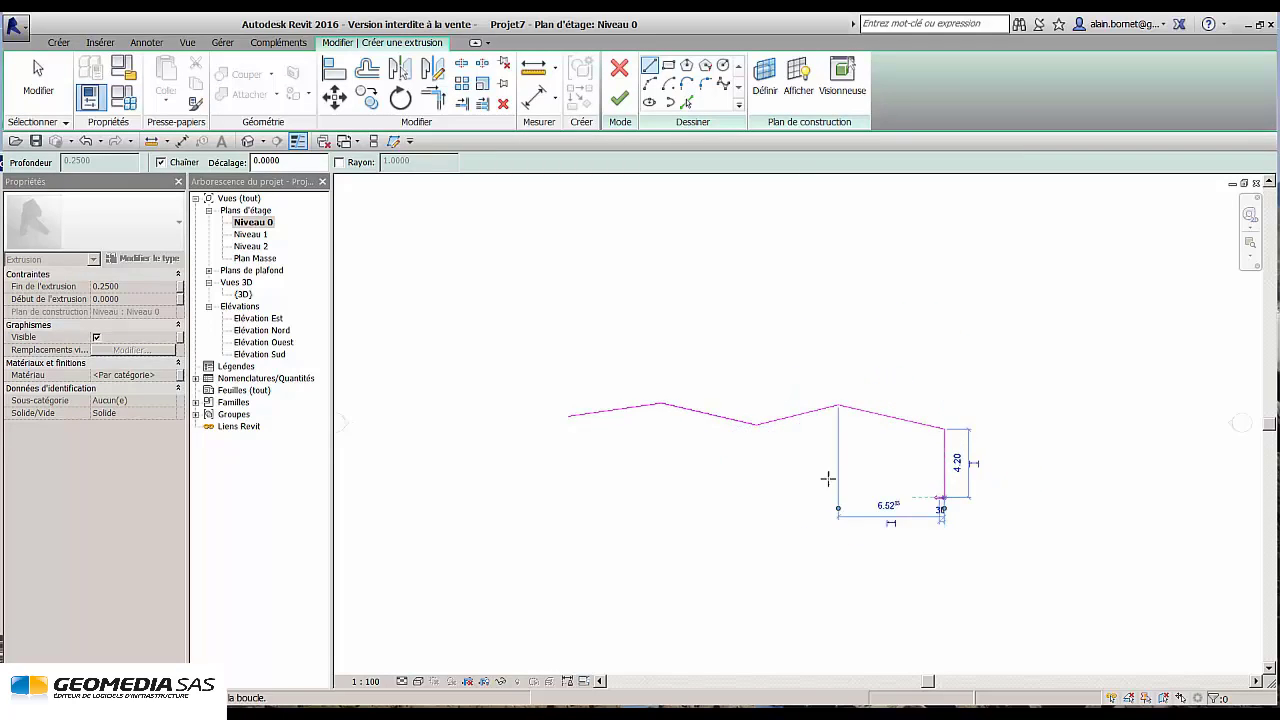
left_click(569, 432)
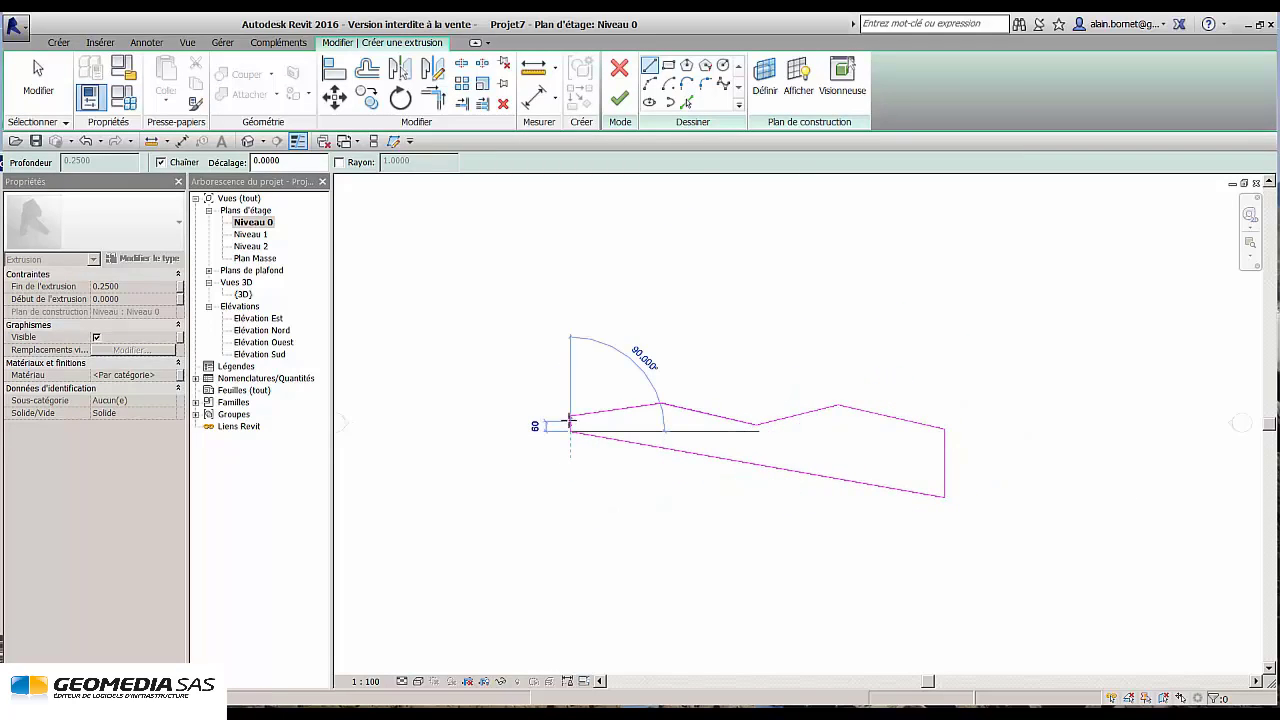
left_click(569, 417)
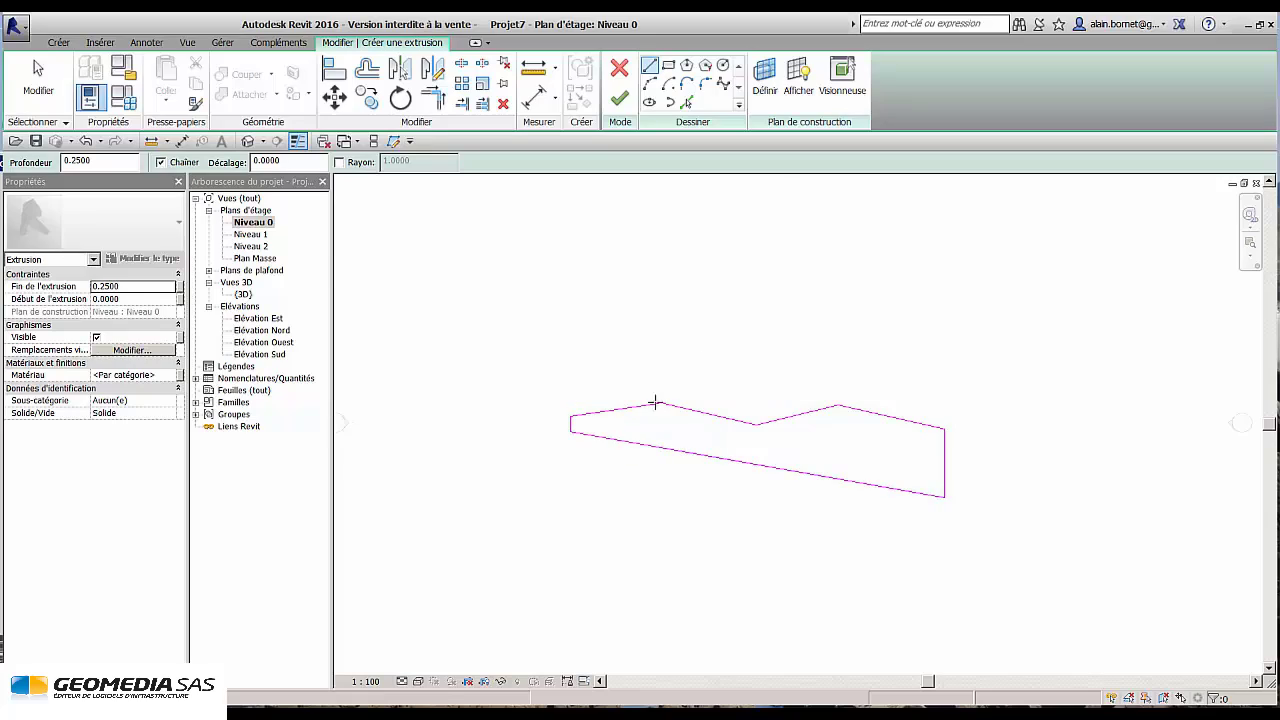
Finish the in-place wall with an extrusion depth of 3 m and display it in the {3D} view.
left_click(620, 100)
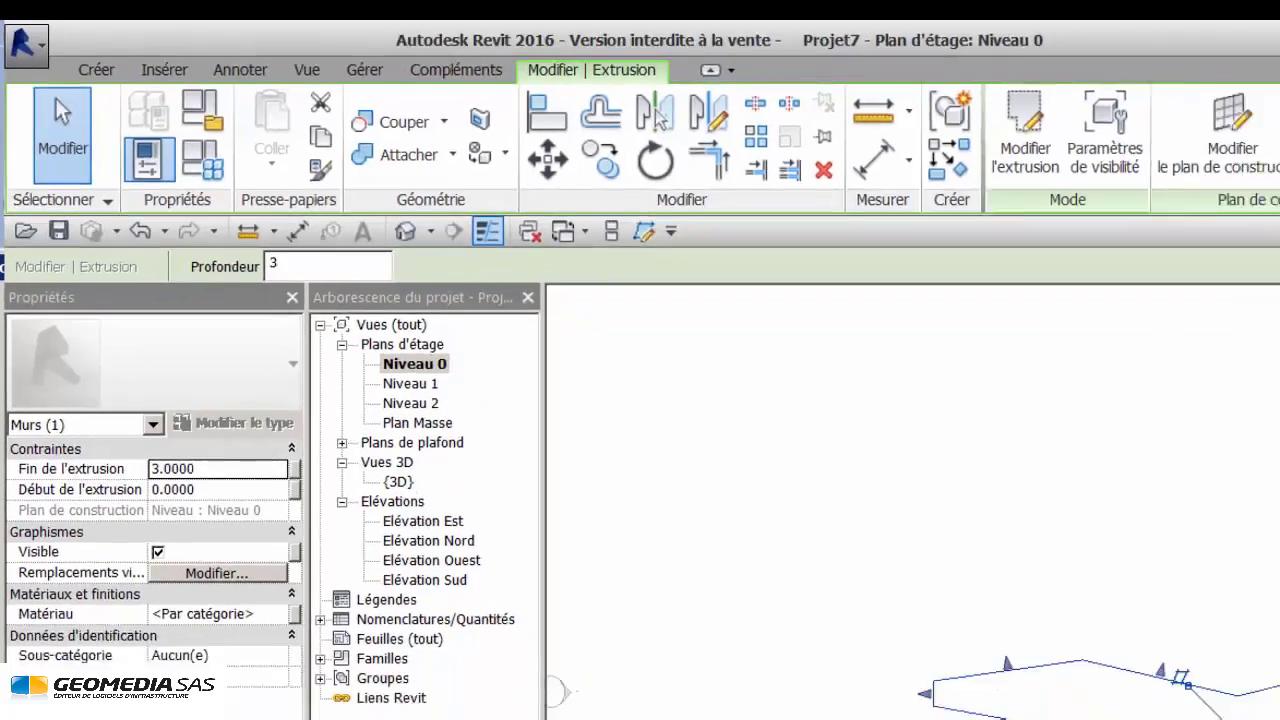
key("Escape")
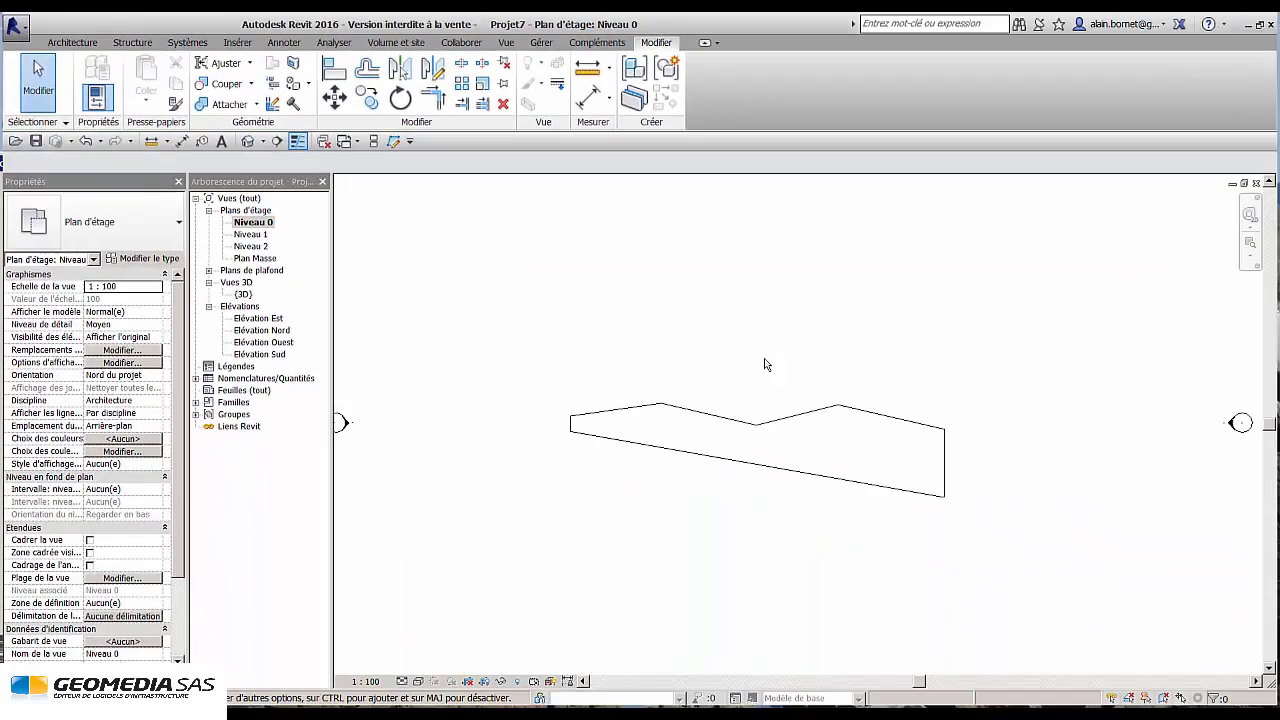
double_click(243, 294)
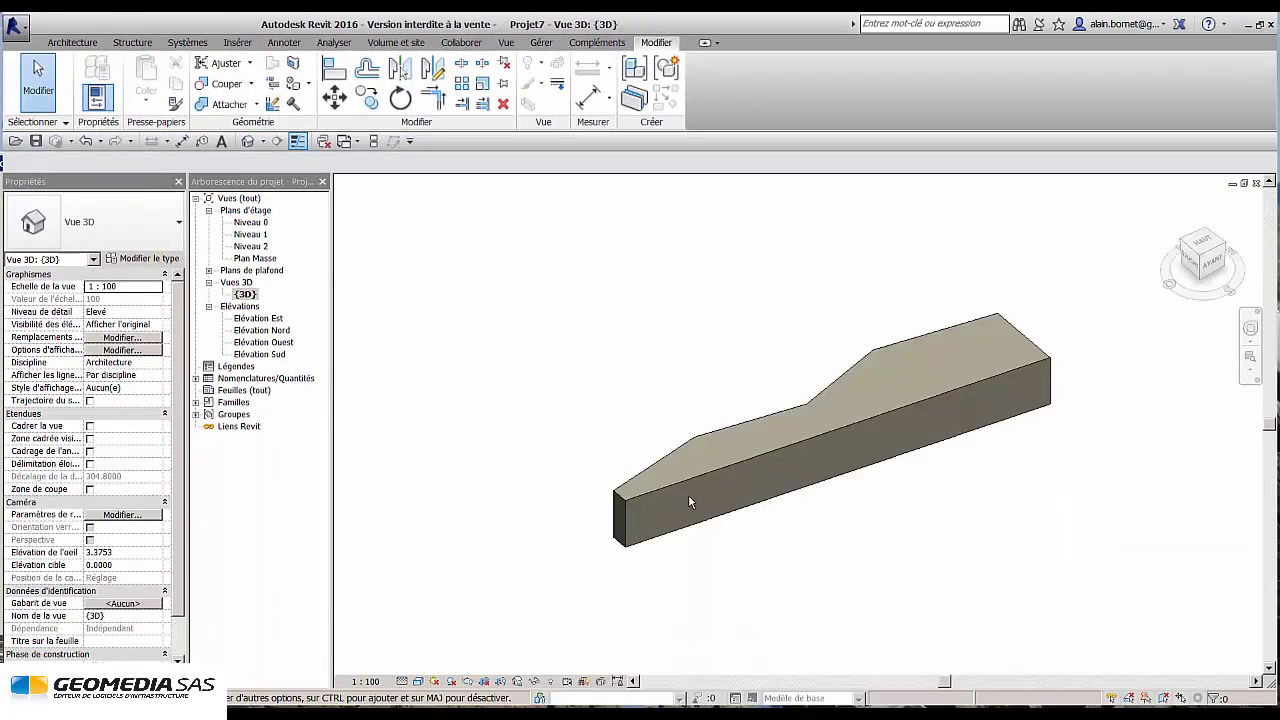
middle_click_drag(777, 520, 703, 532)
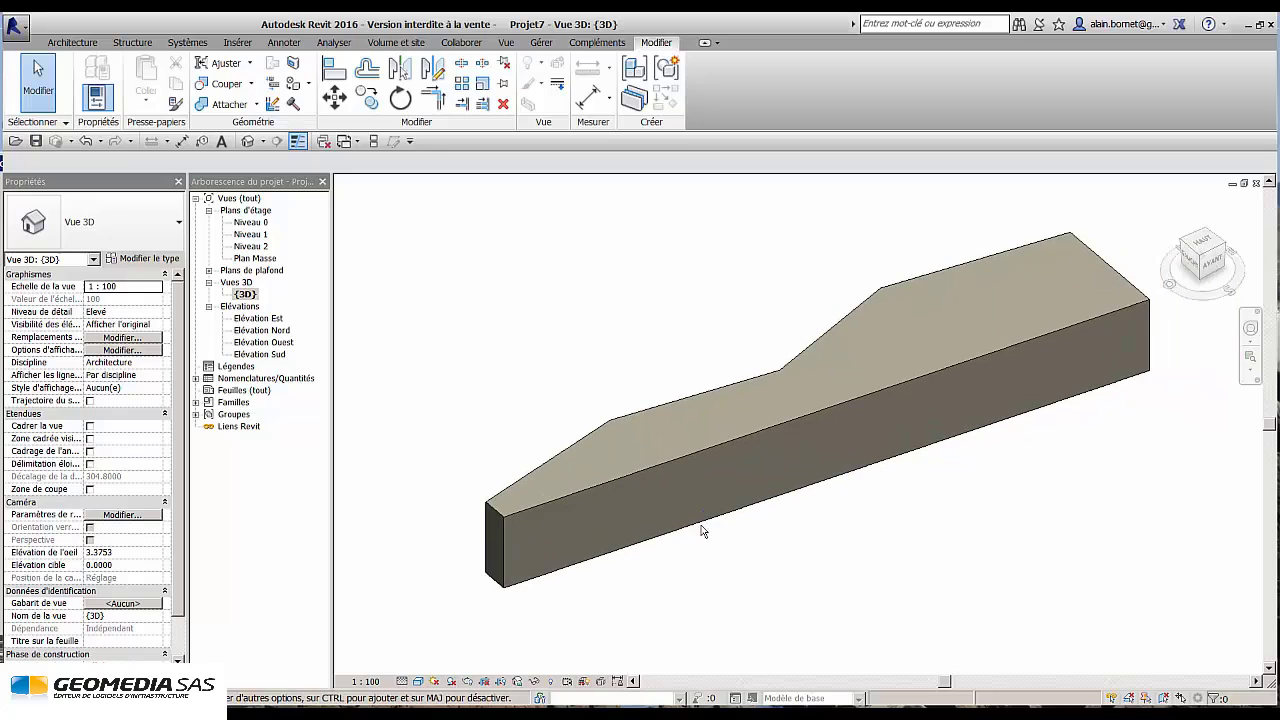
Add a project parameter named Prix with the parameter type Nombre.
left_click(541, 44)
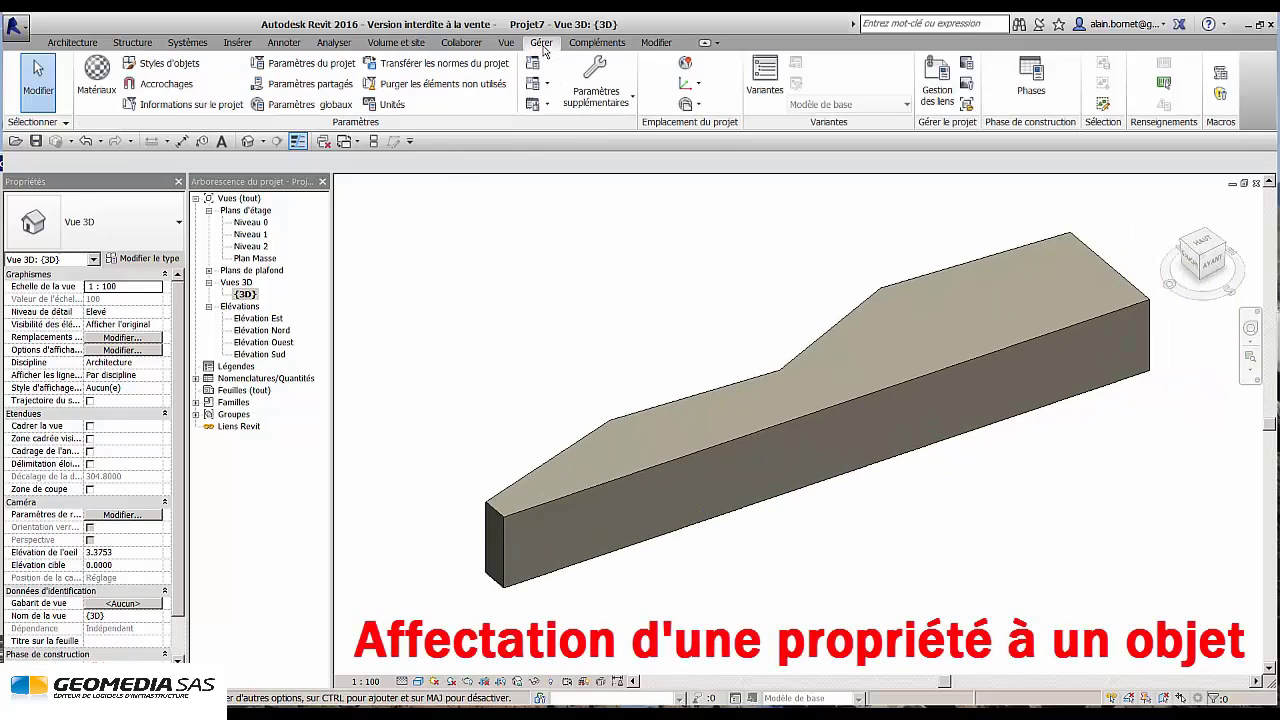
left_click(309, 66)
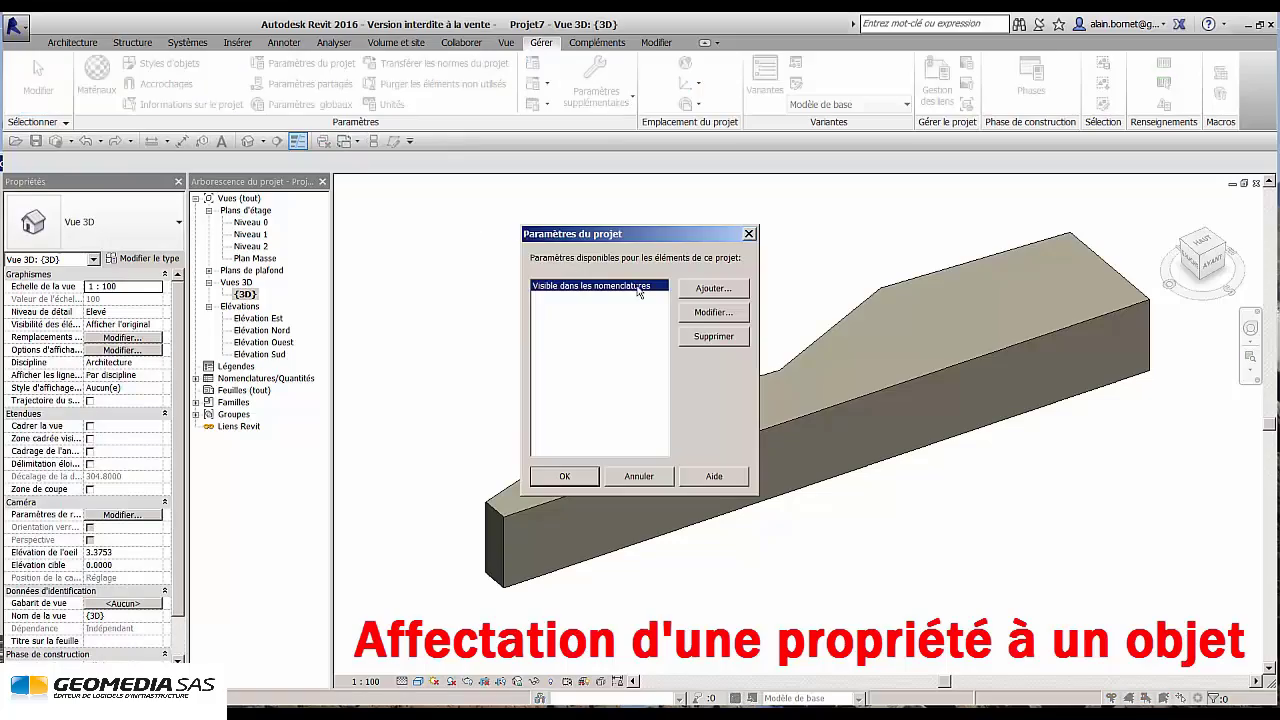
left_click(700, 290)
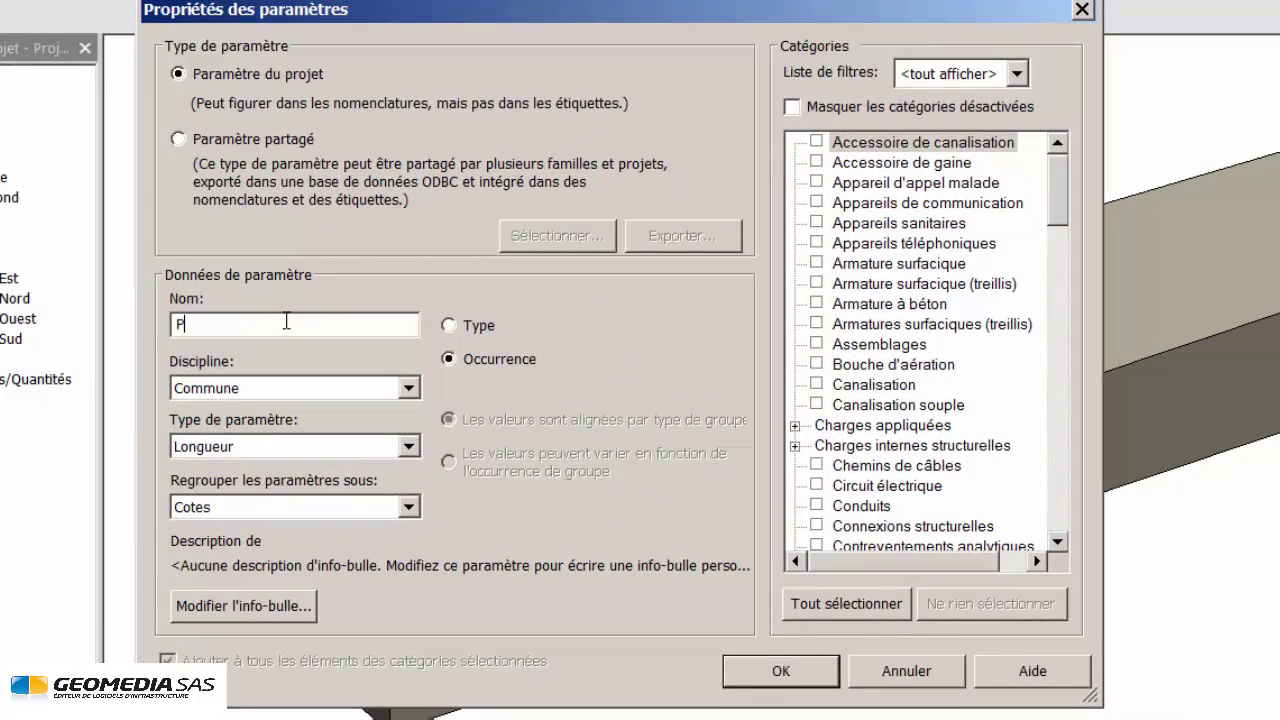
left_click(408, 450)
left_click(309, 511)
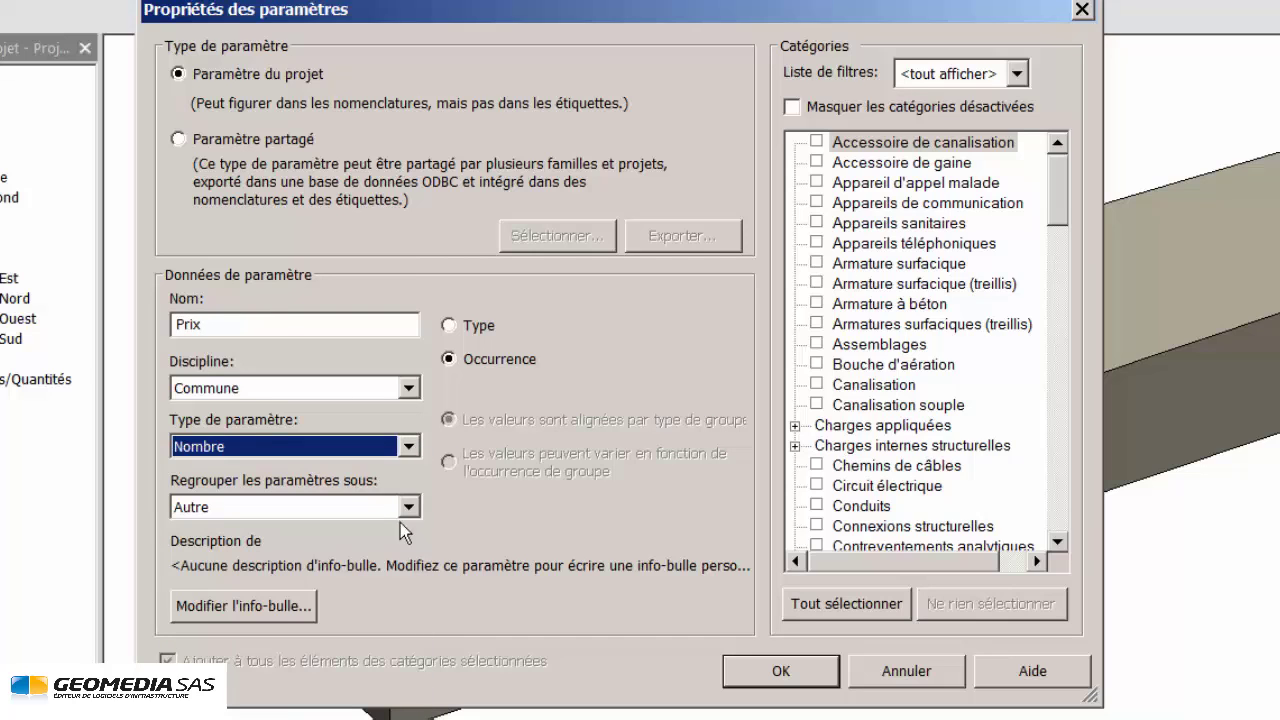
Group the Prix parameter under Données and assign it to the Murs category.
left_click(408, 507)
left_click(264, 55)
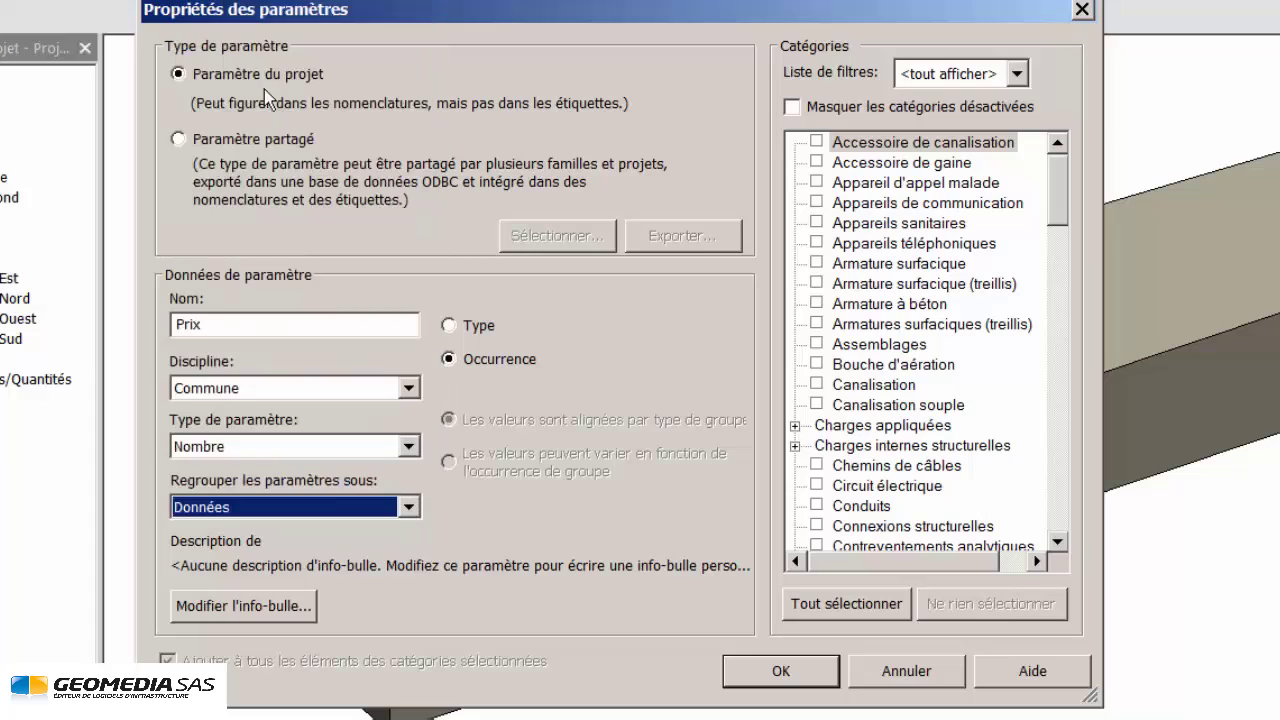
left_click_drag(1060, 205, 1065, 372)
left_click(830, 445)
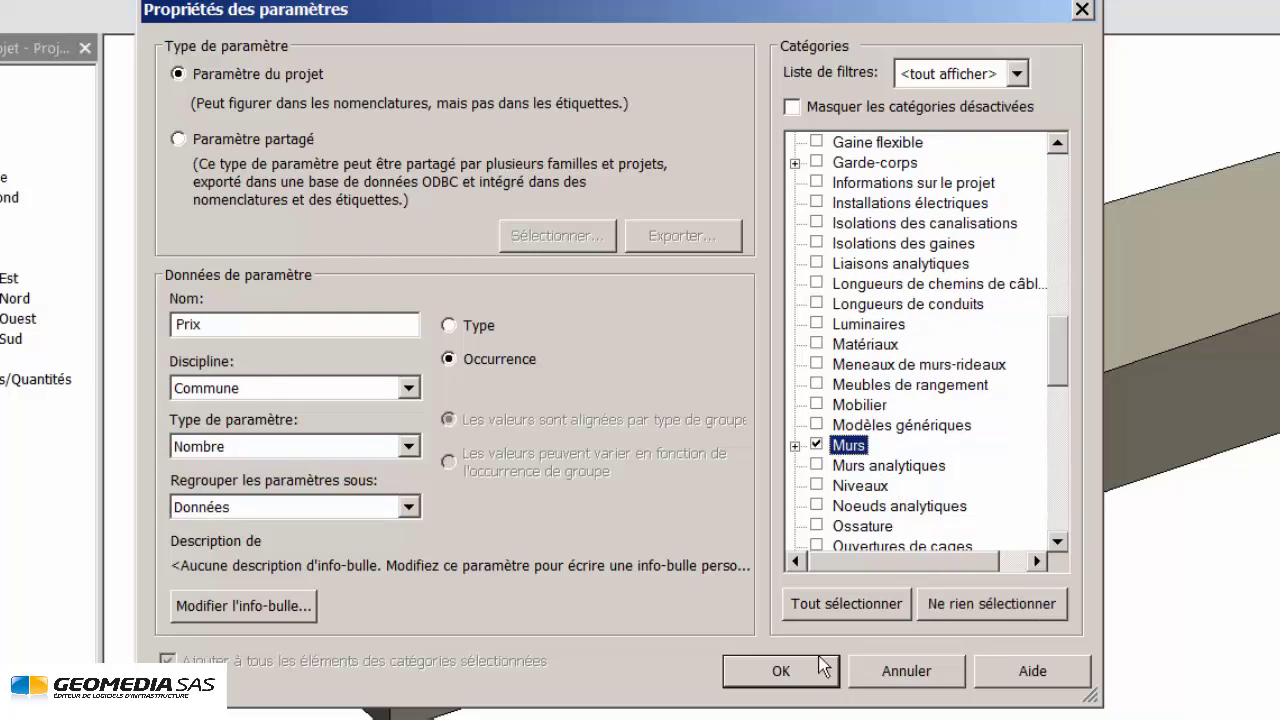
Save the Prix parameter in the project parameters and select the in-place wall in the 3D view.
left_click(781, 672)
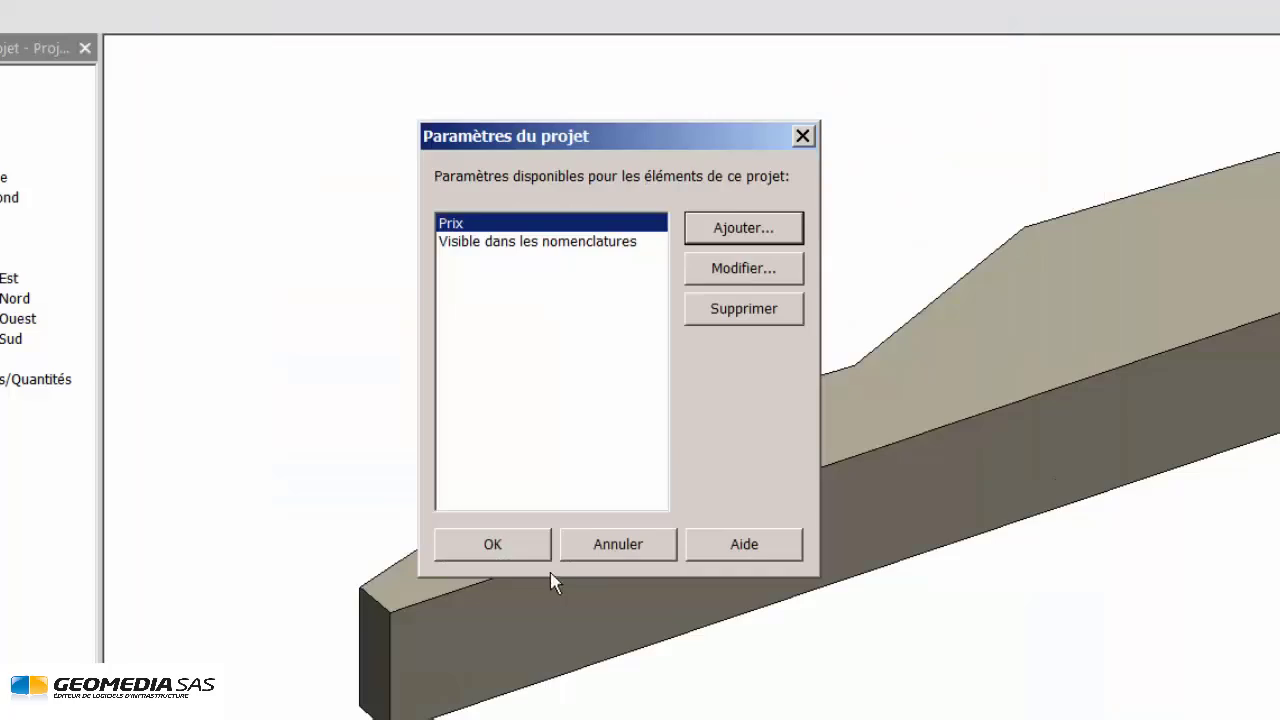
left_click(502, 547)
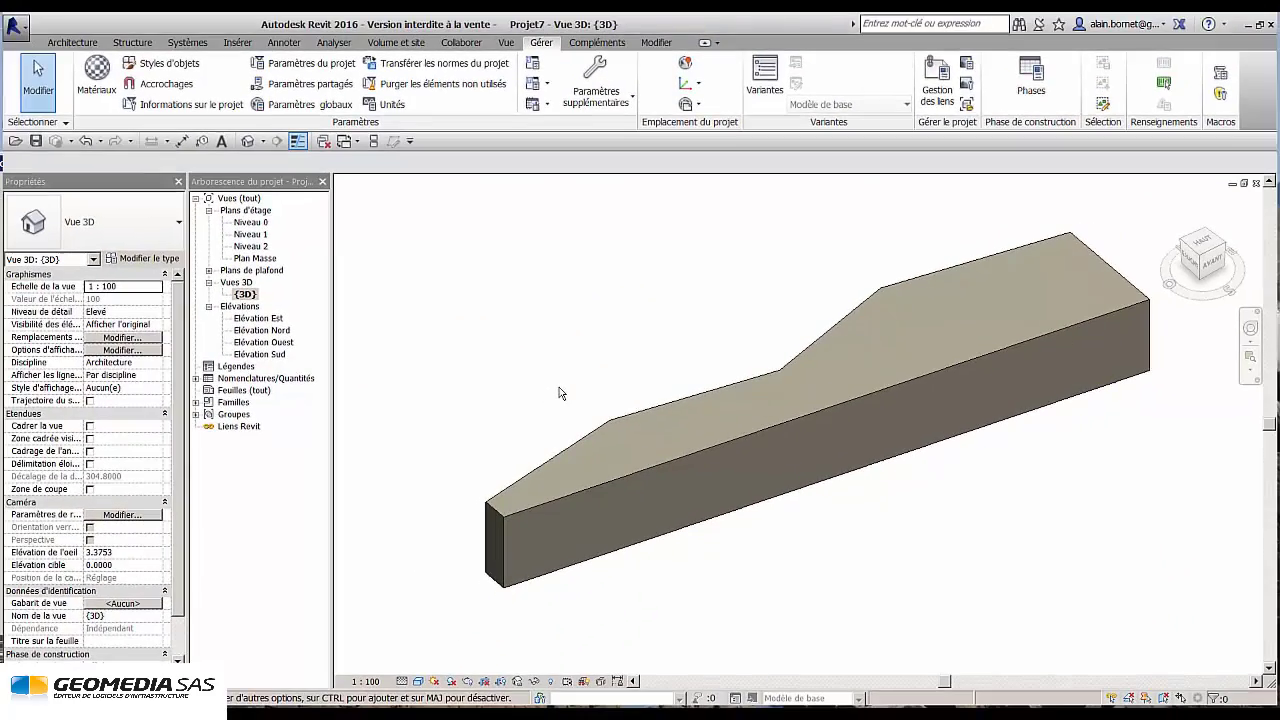
left_click(705, 477)
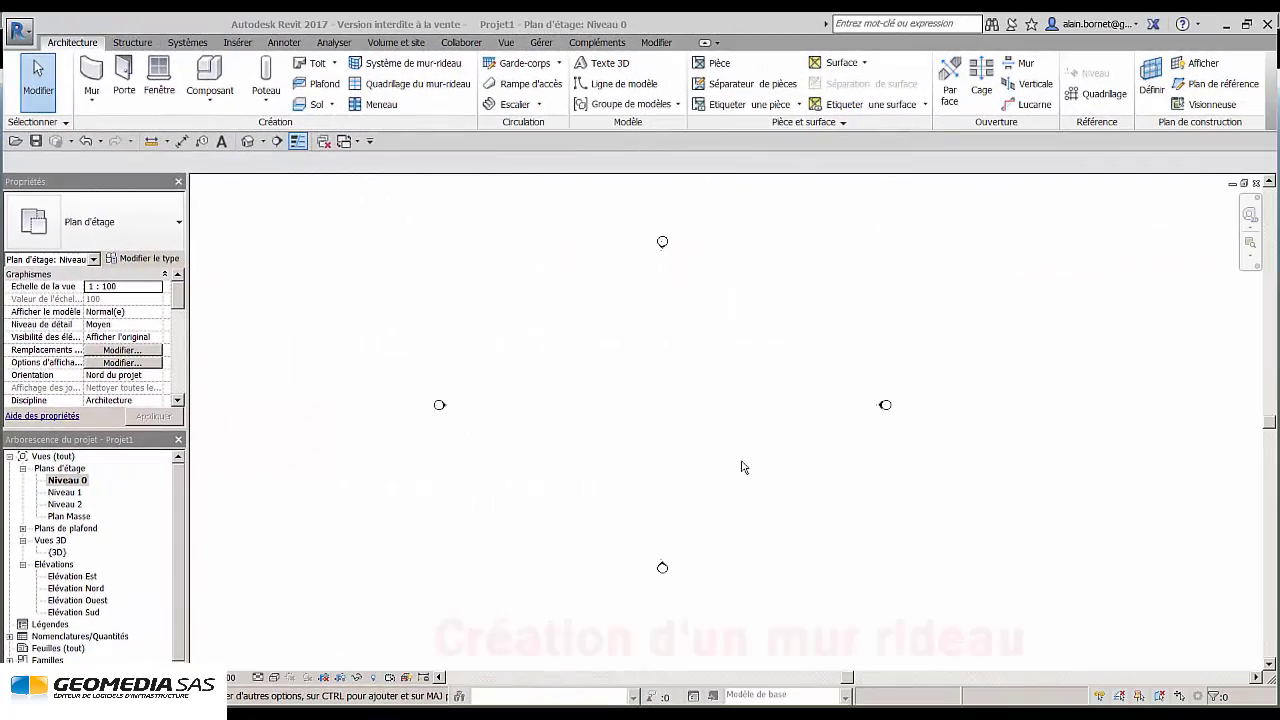
Draw a horizontal Mur-rideau Simple panneau curtain wall about 26.7 m long between the side elevation markers on Niveau 0.
left_click(91, 75)
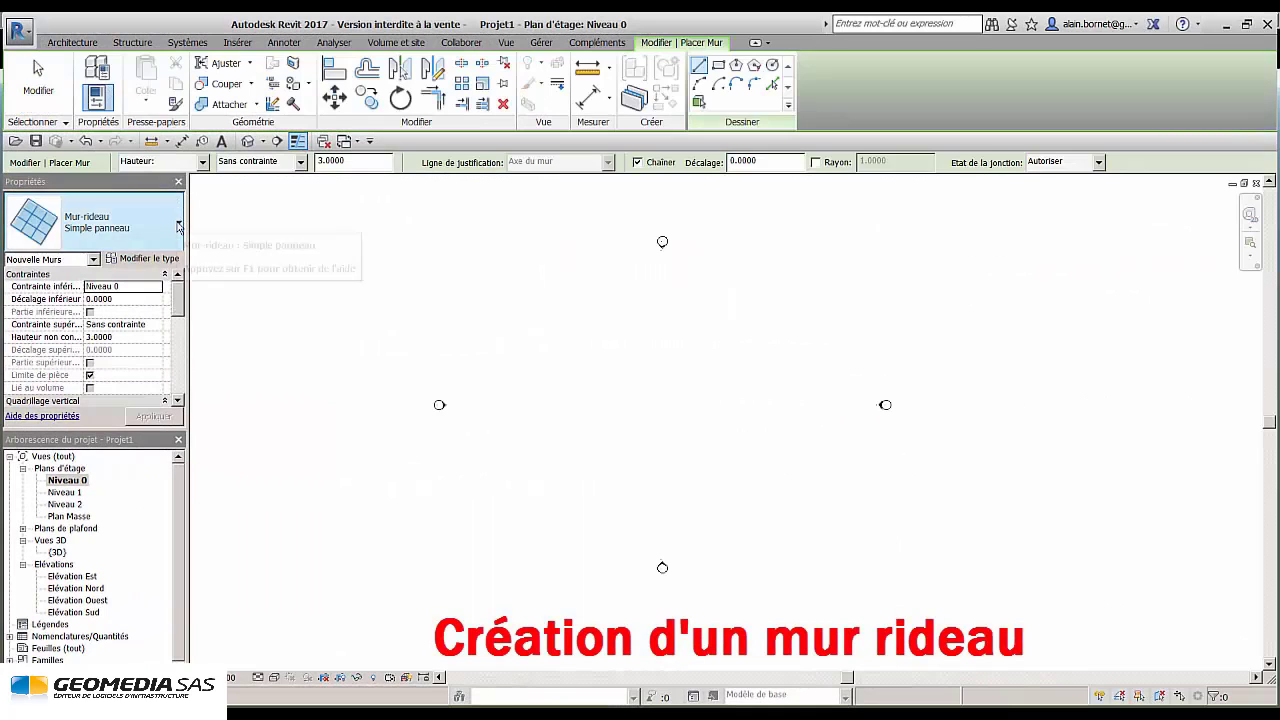
left_click(180, 227)
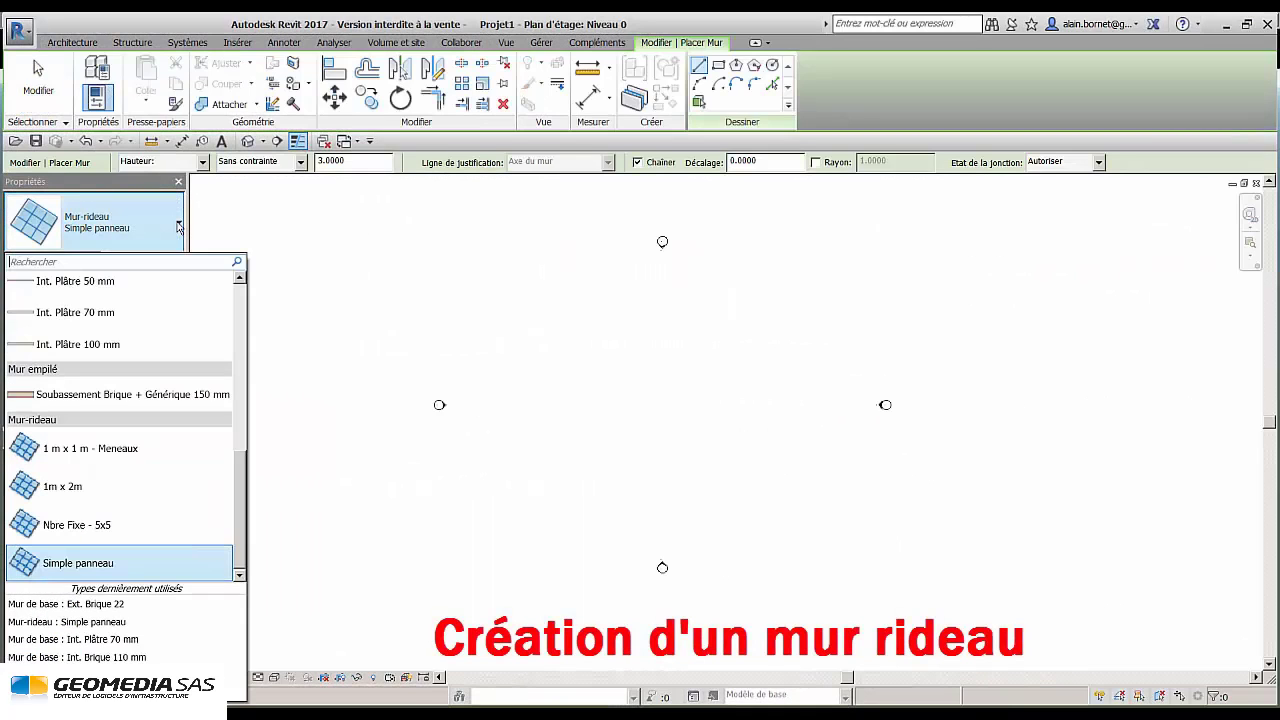
left_click(133, 562)
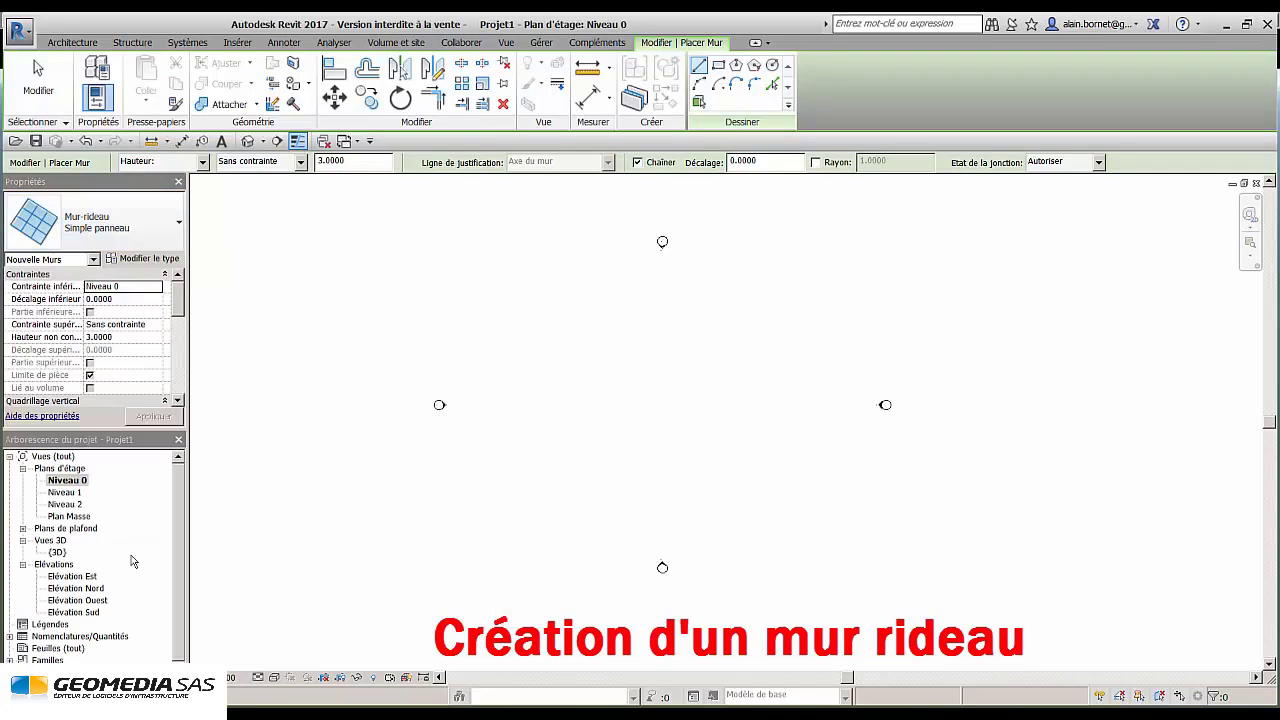
left_click(549, 403)
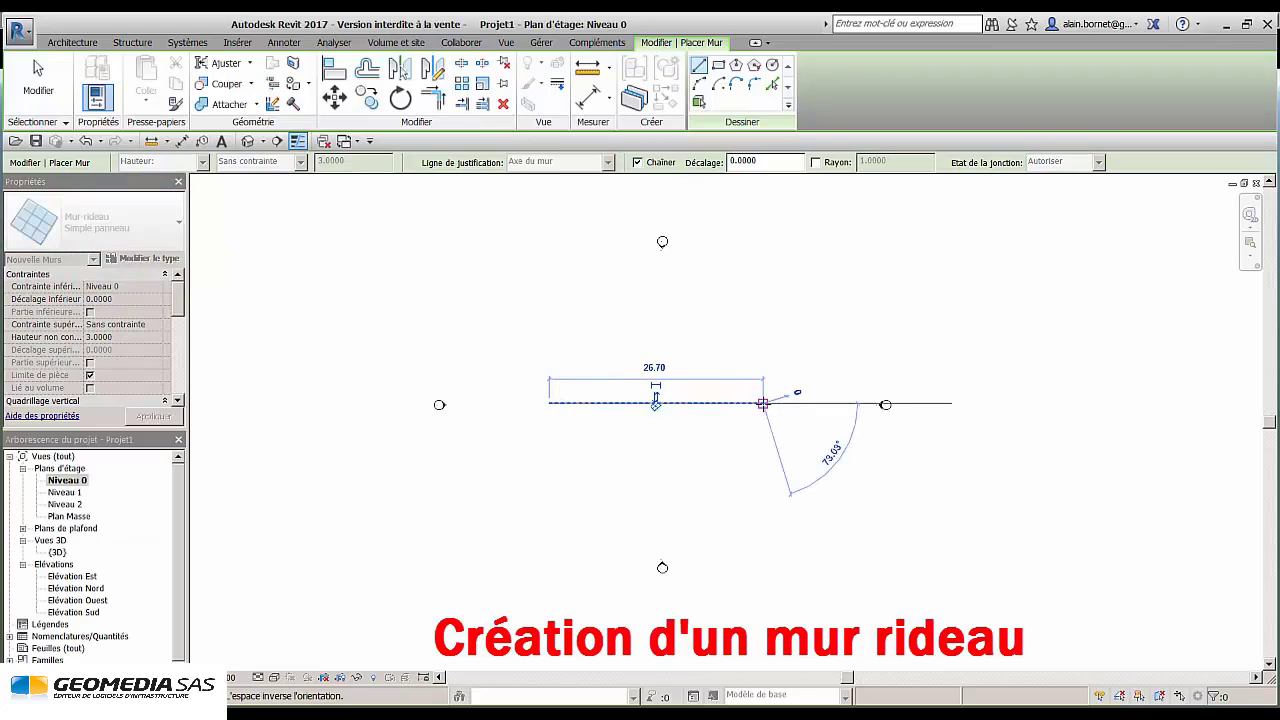
left_click(762, 403)
key("Escape")
key("Escape")
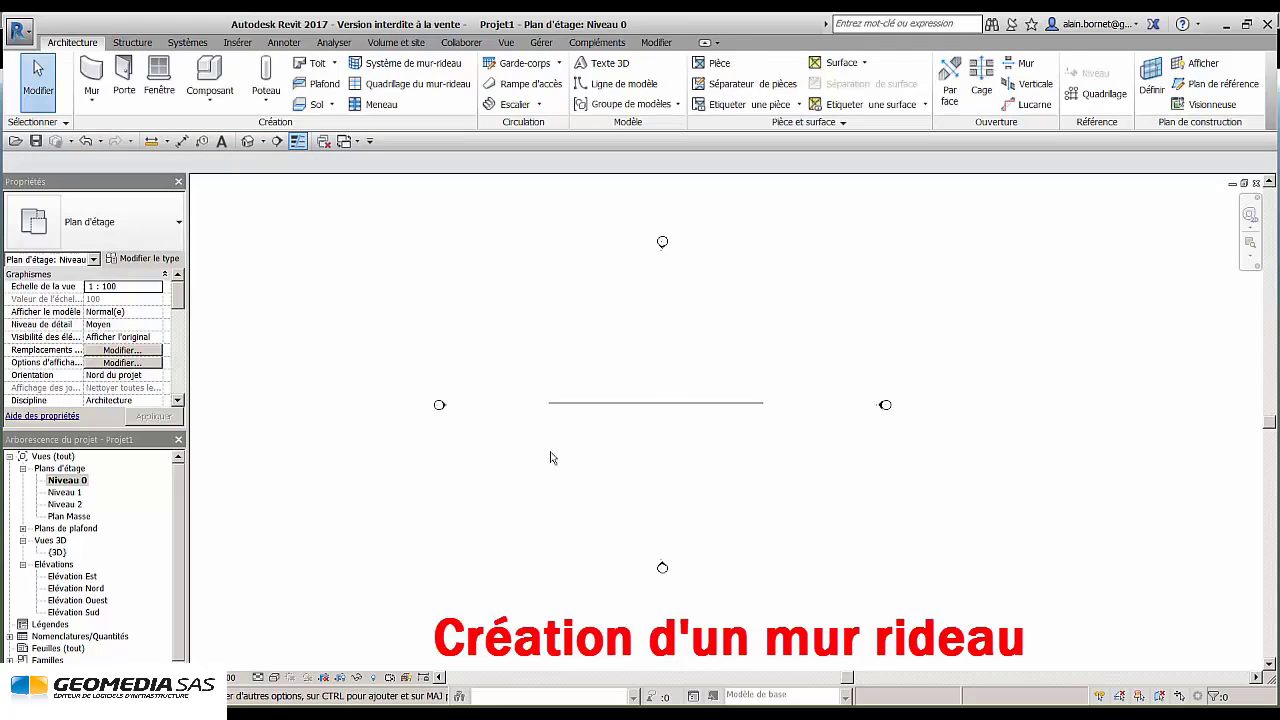
In the {3D} view, divide the curtain wall with six vertical curtain grid lines at uneven spacing over all segments.
double_click(58, 552)
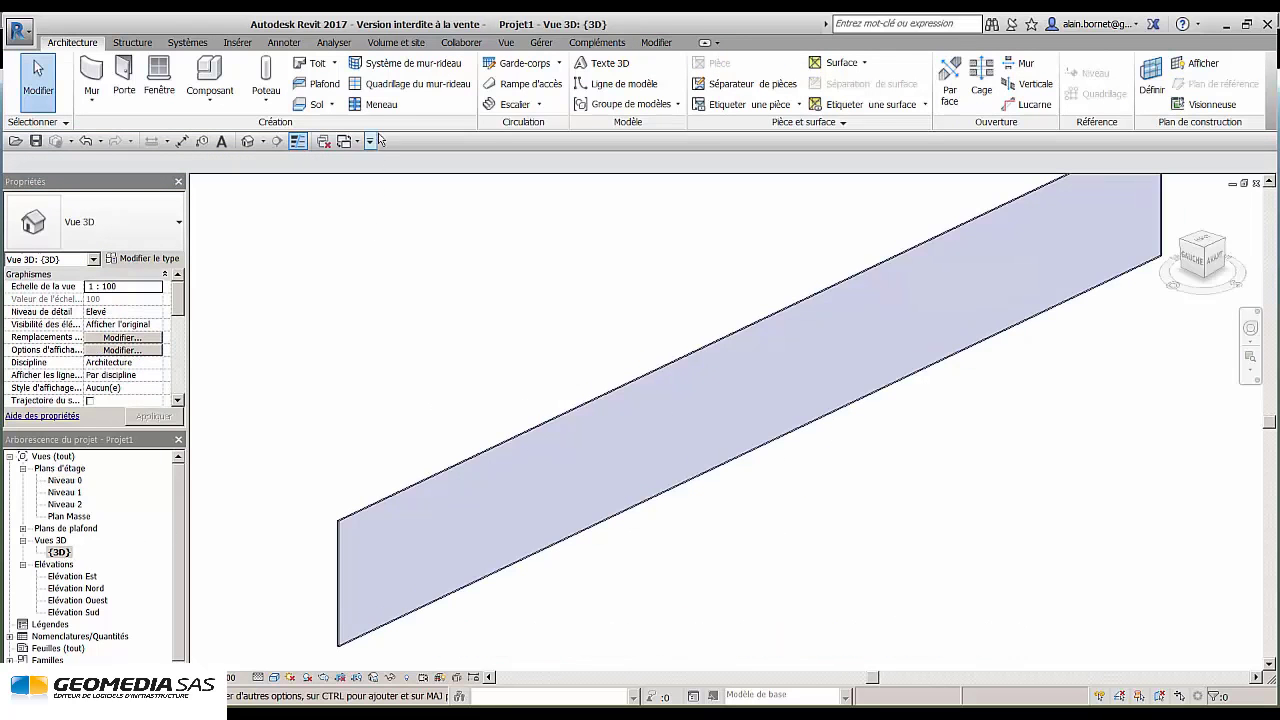
left_click(405, 83)
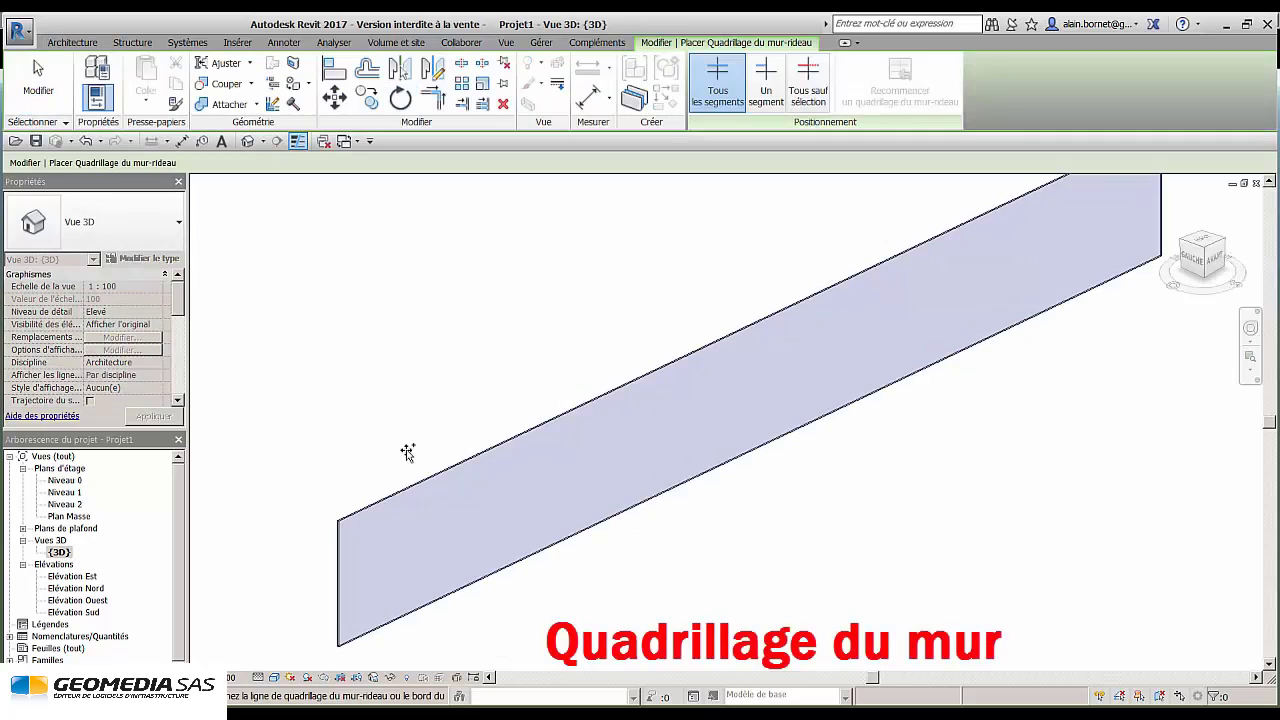
left_click(502, 449)
left_click(581, 409)
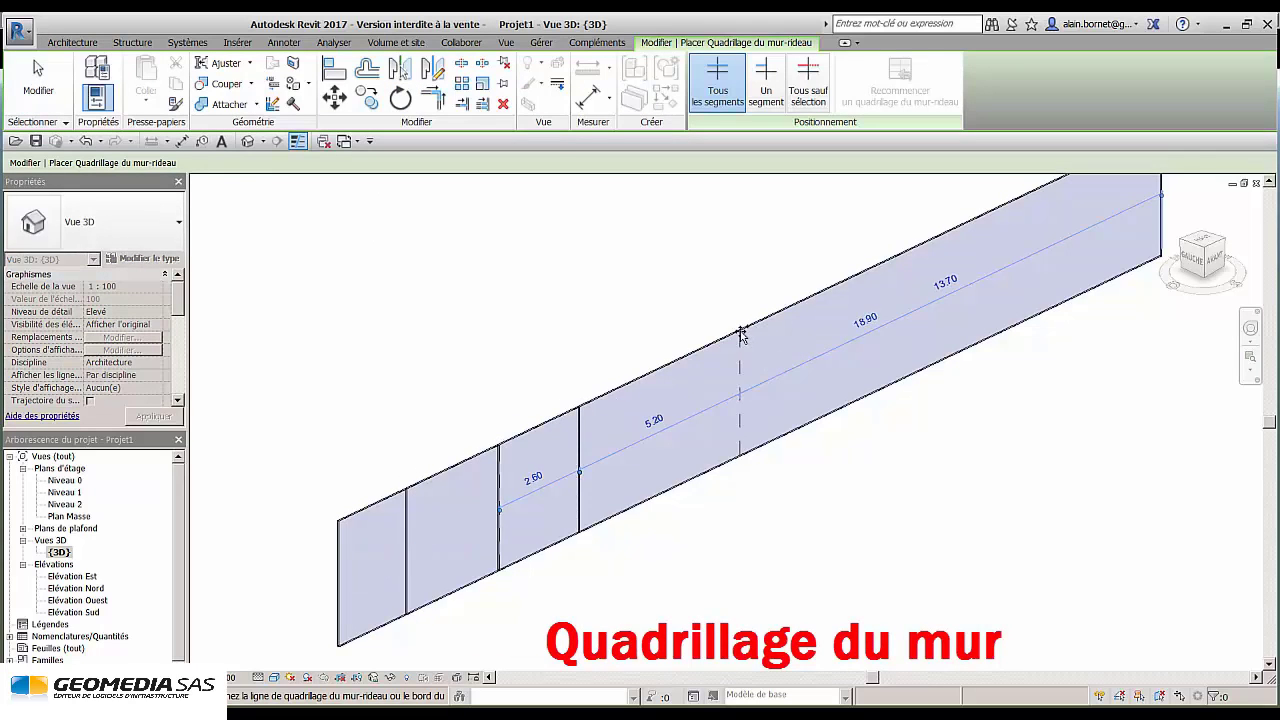
left_click(741, 335)
left_click(836, 288)
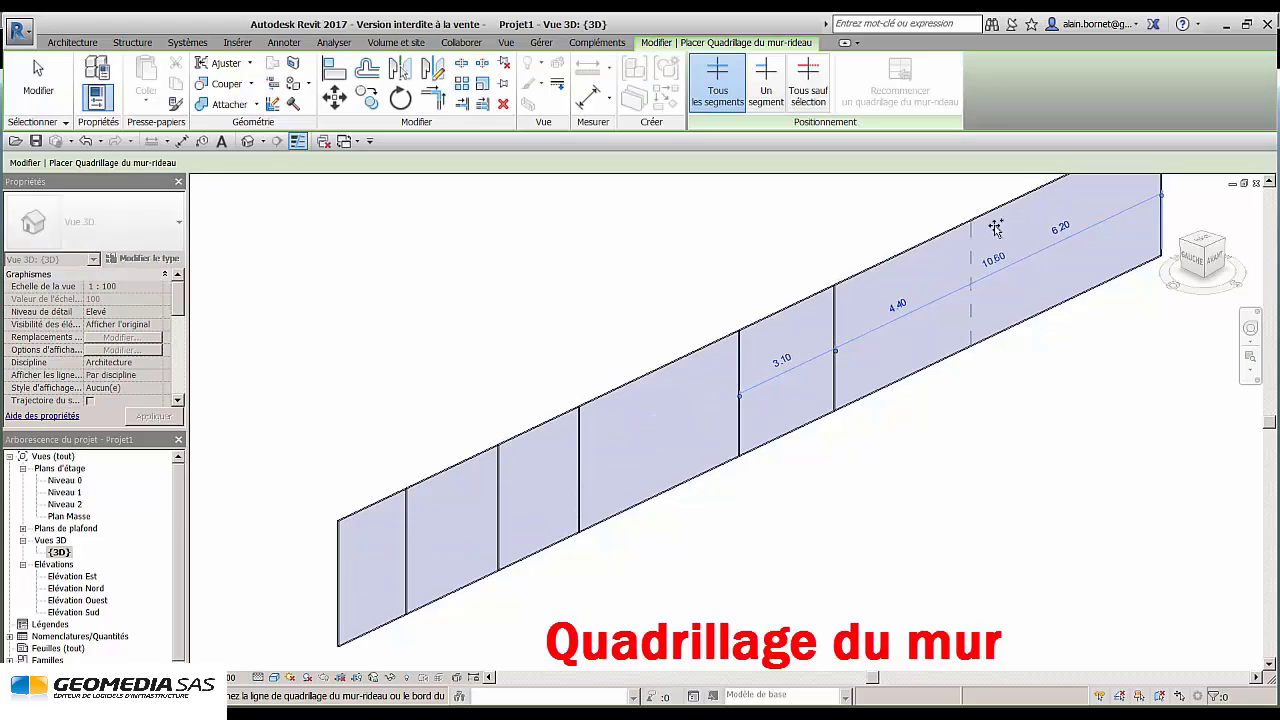
left_click(995, 228)
Add three roughly evenly spaced horizontal grid lines along the full length of the curtain wall.
middle_click_drag(1154, 189, 1054, 289)
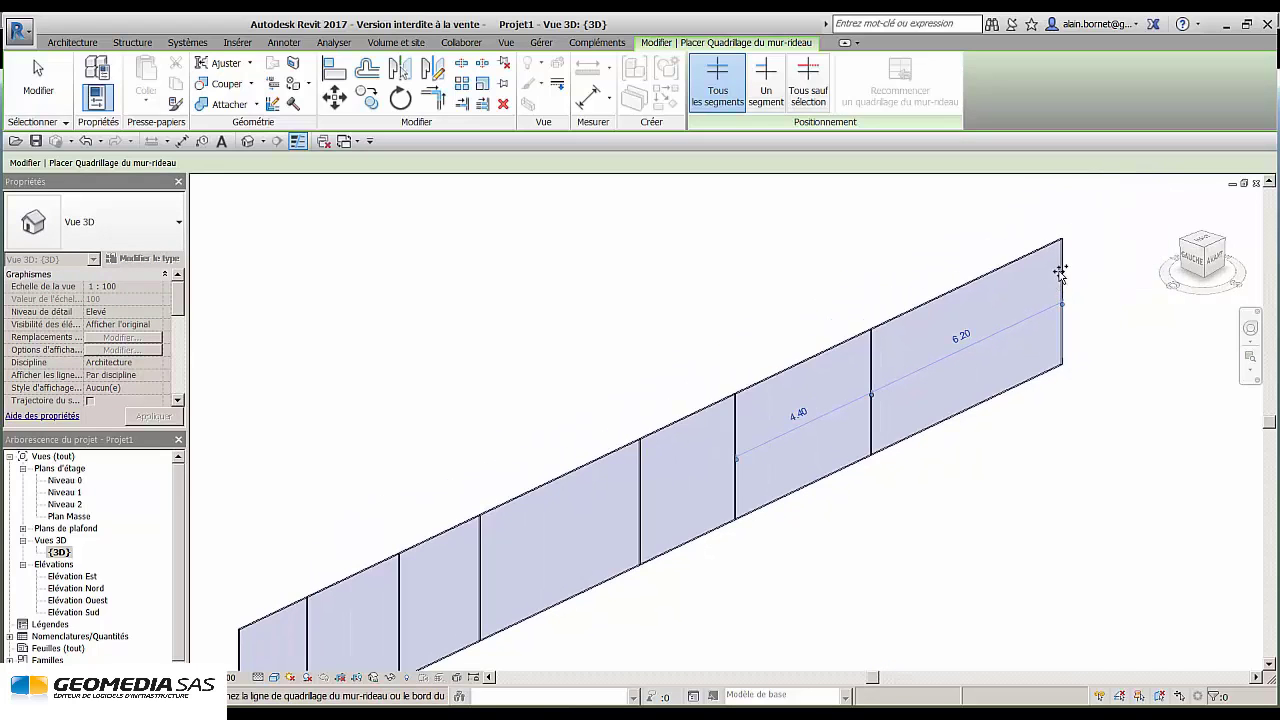
left_click(1062, 272)
left_click(1062, 304)
left_click(1061, 336)
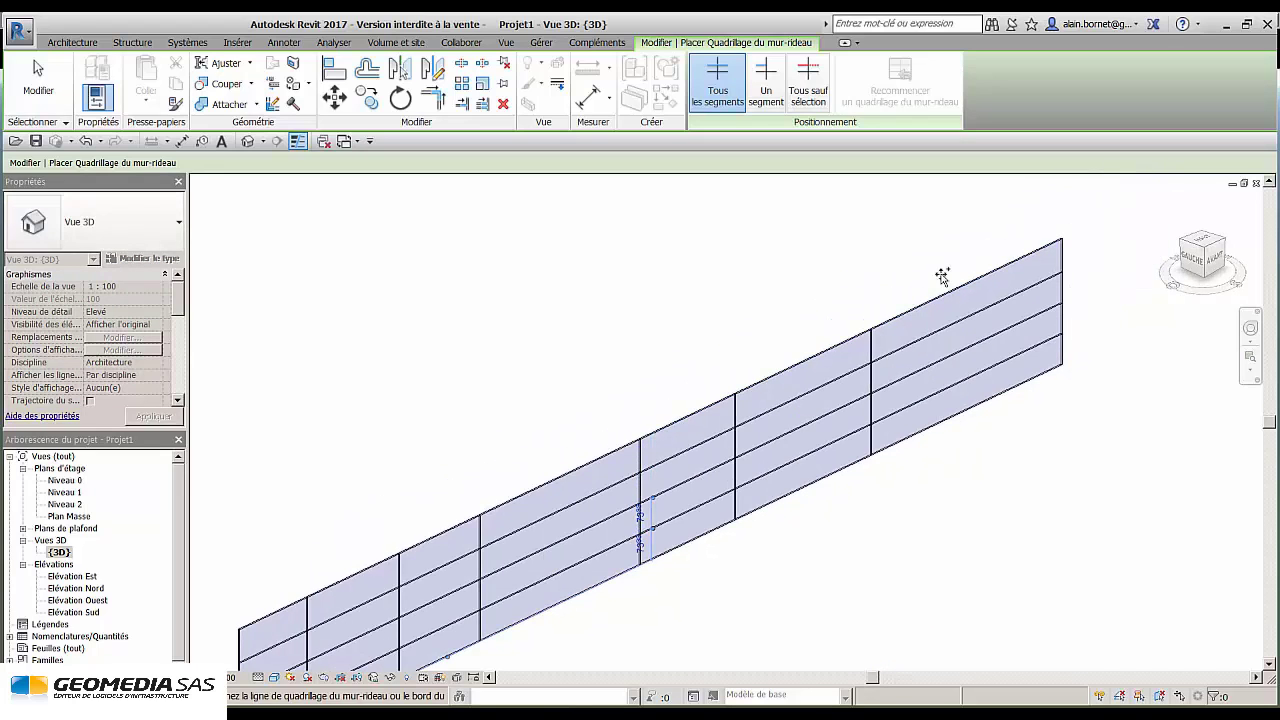
key("Escape")
key("Escape")
Move the third vertical grid line so its distance to the fourth one is 6 m.
scroll(868, 271, "down", 3)
scroll(648, 521, "up", 4)
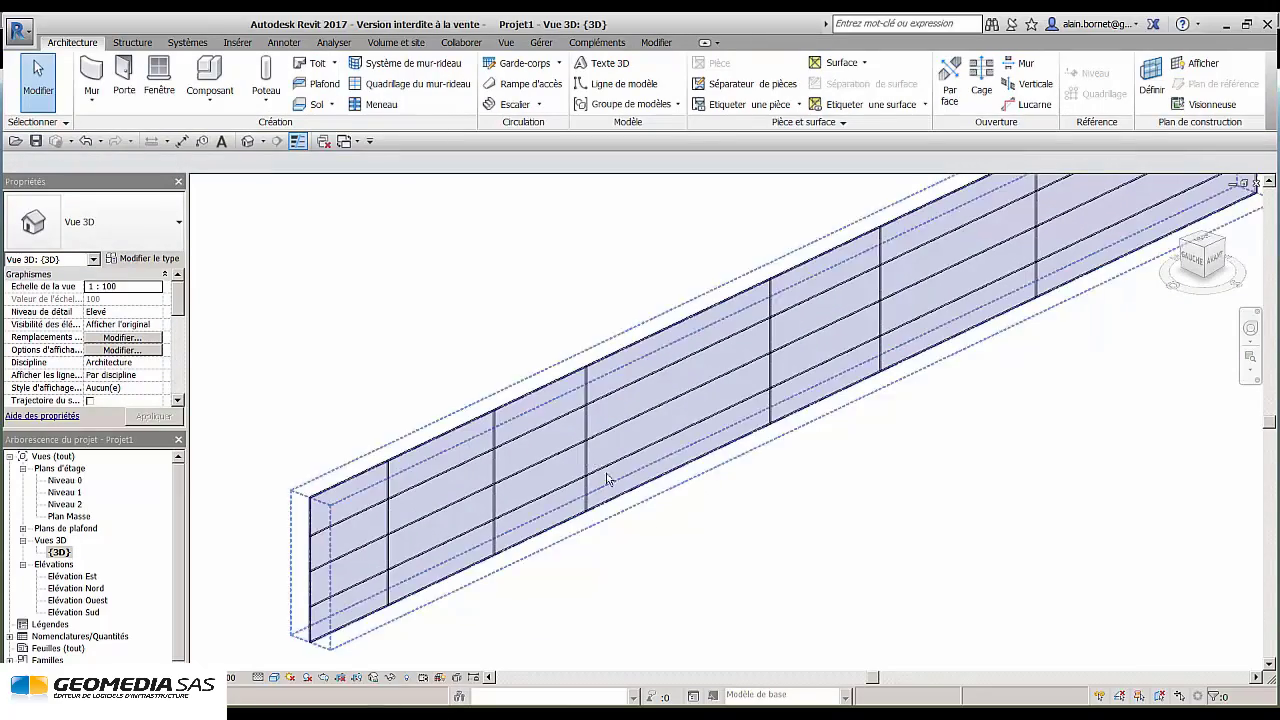
left_click(605, 432)
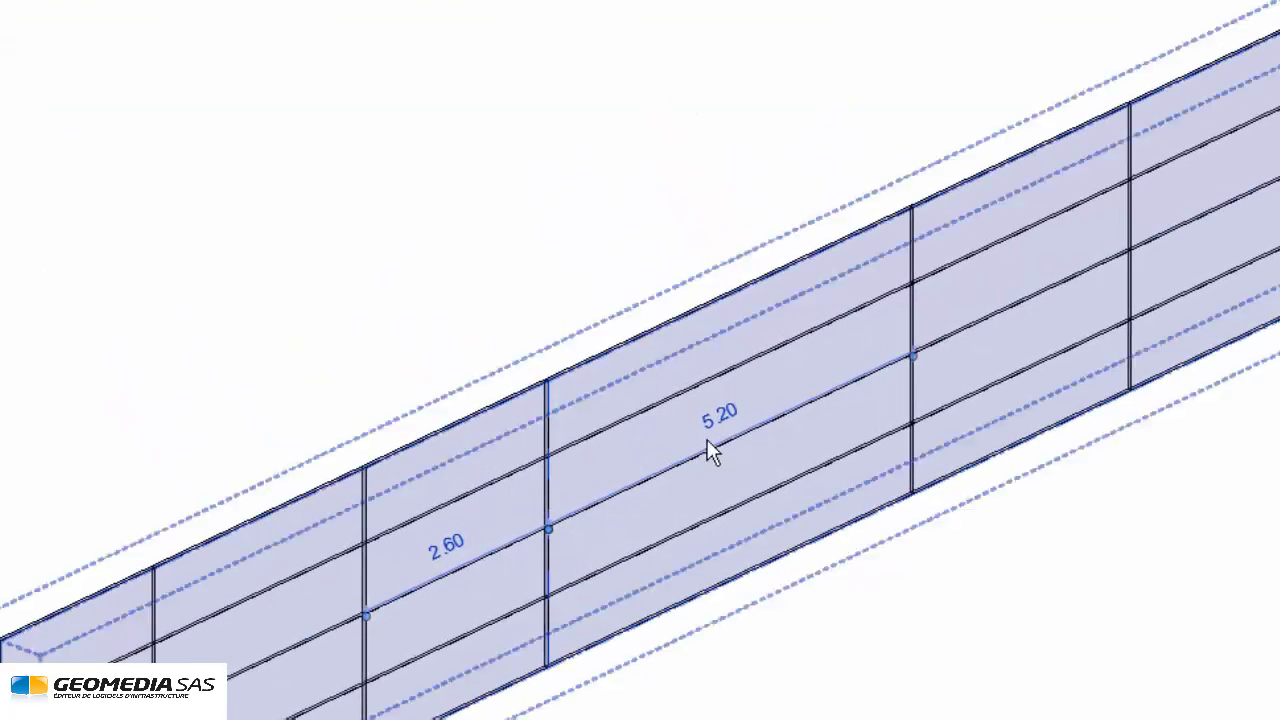
left_click(720, 416)
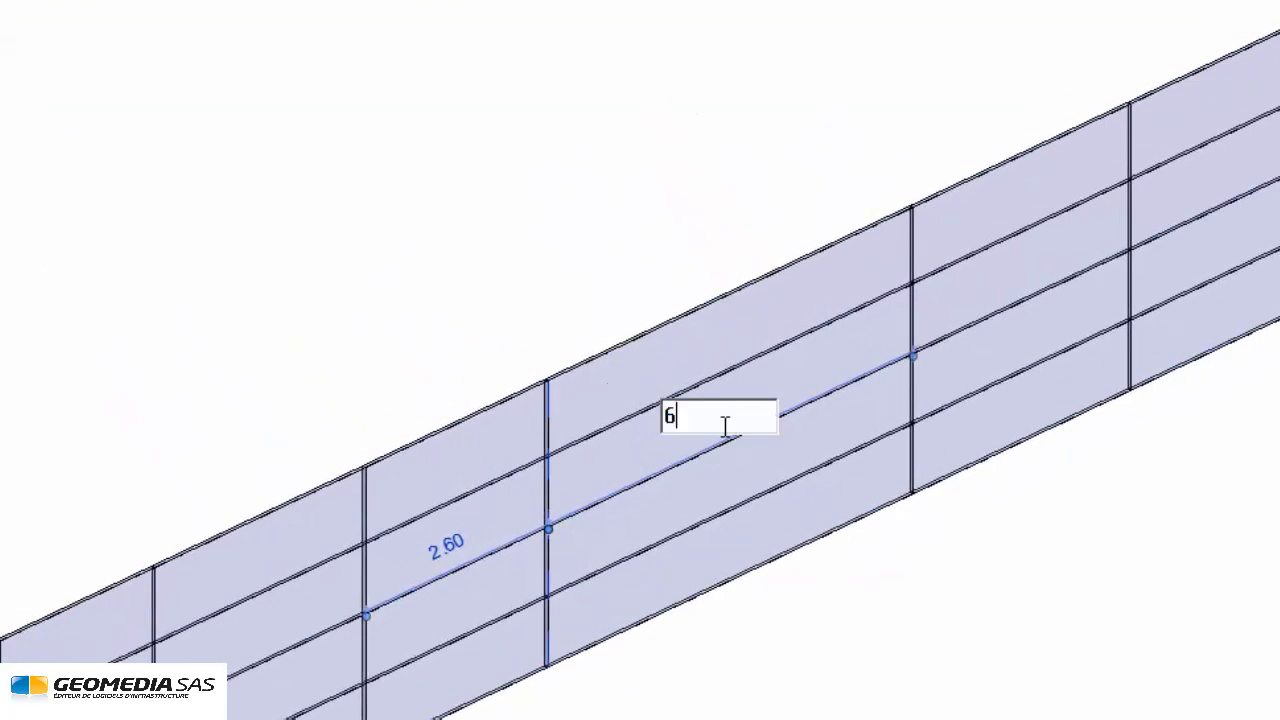
type("6")
key("Return")
left_click(692, 631)
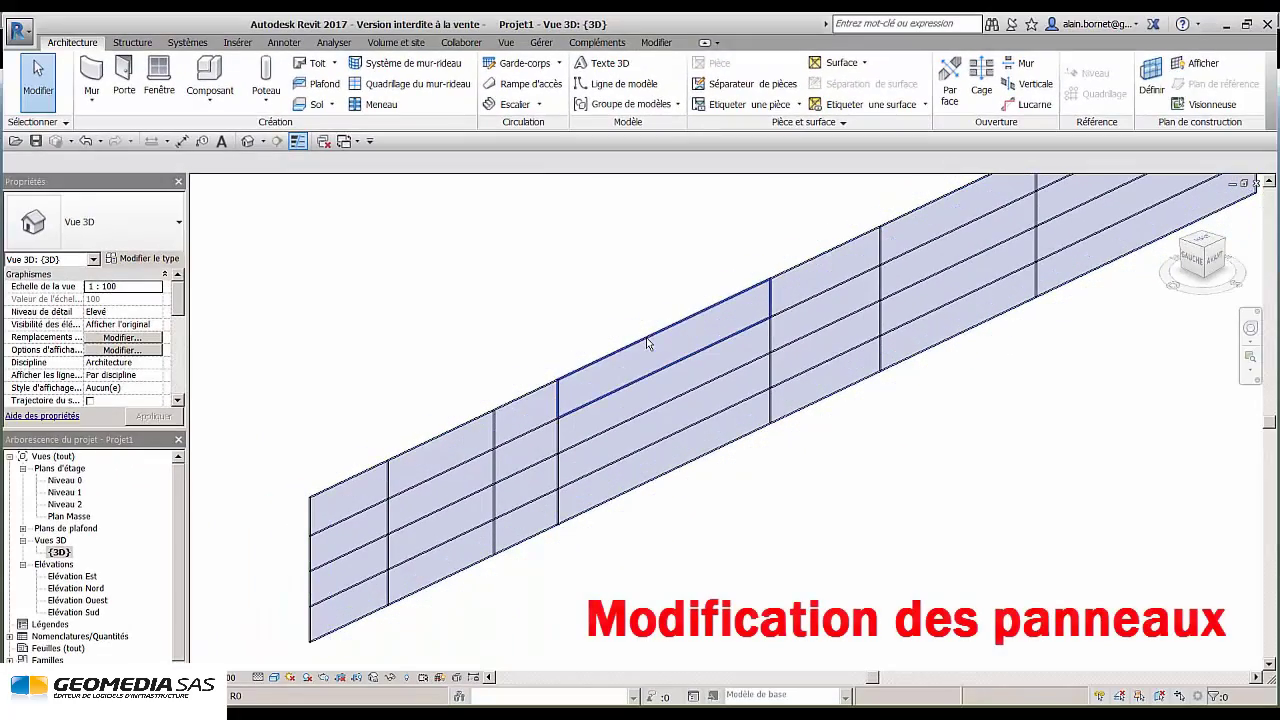
Change the two uppermost panels of the 6 m wide bay to the empty panel type Vide.
left_click(648, 343)
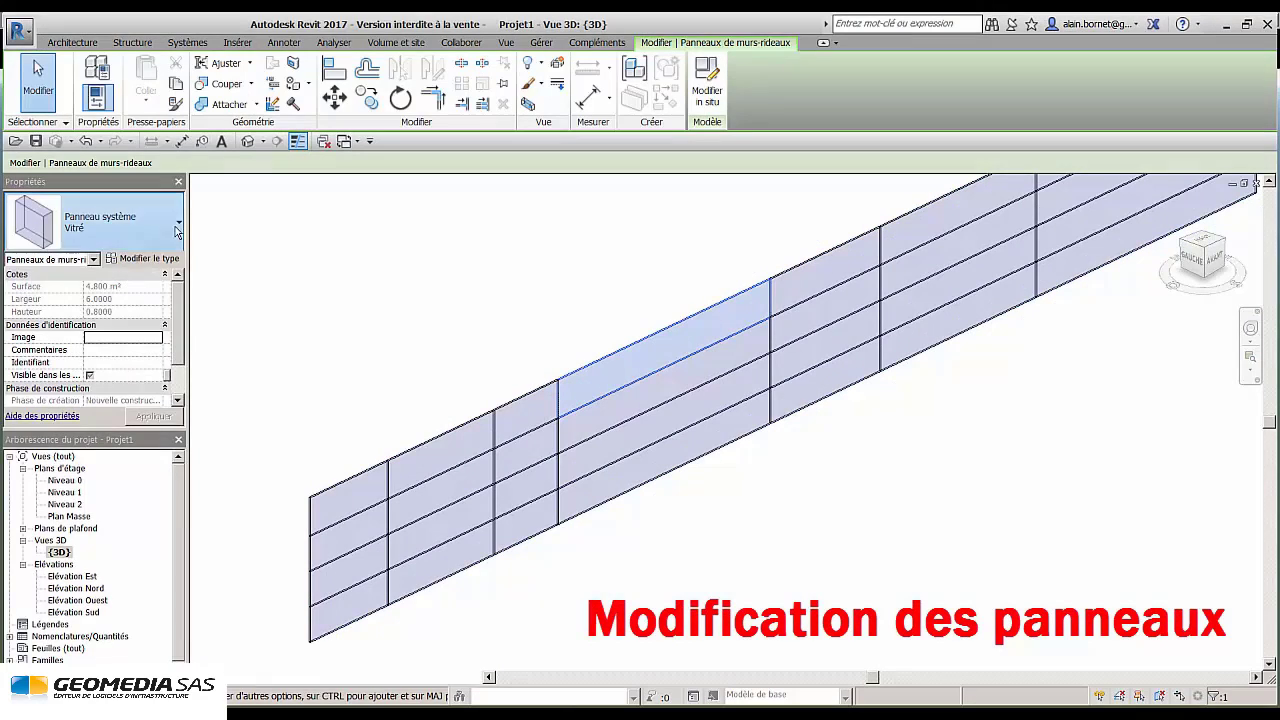
left_click(100, 222)
scroll(163, 434, "down", 2)
left_click(46, 555)
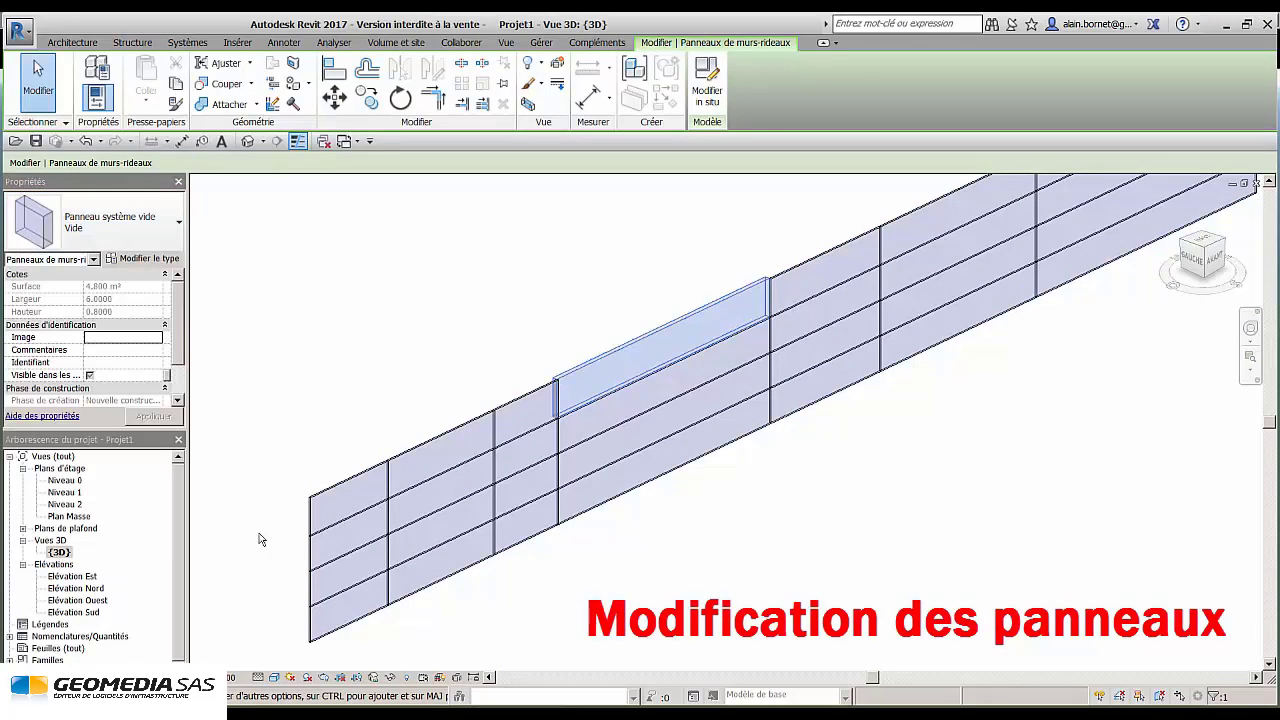
key("Escape")
left_click(605, 397)
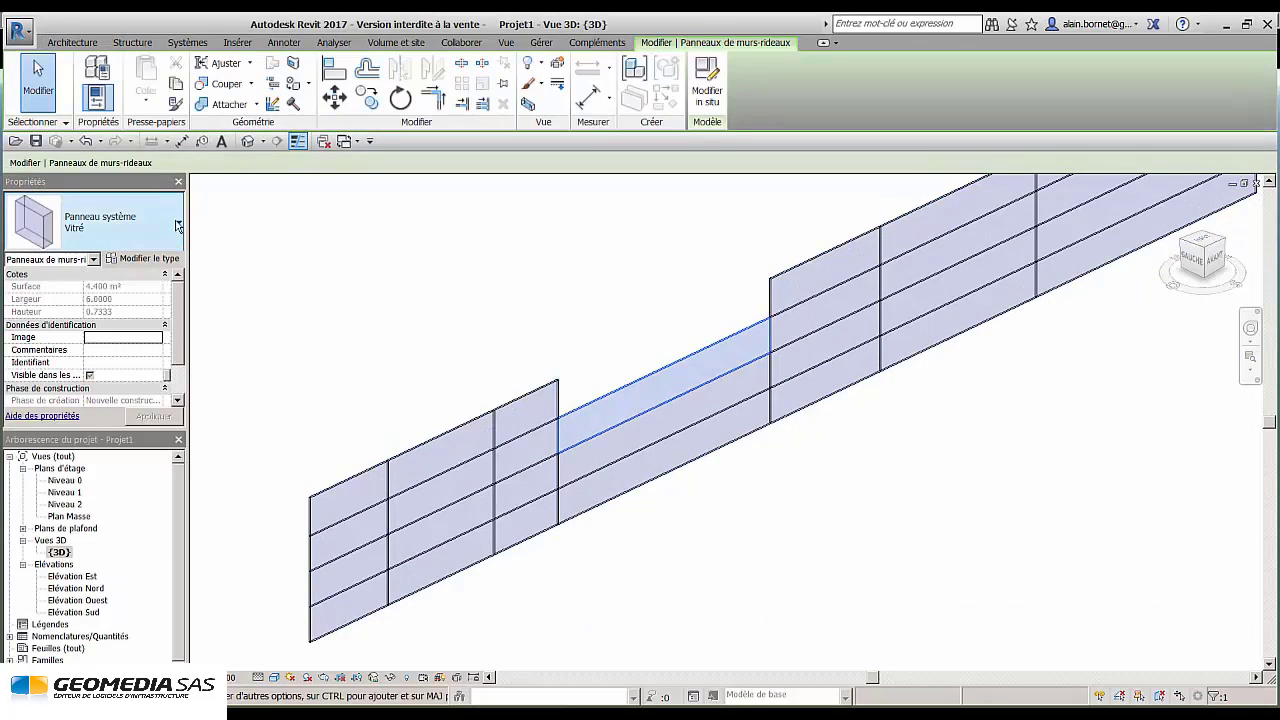
left_click(176, 224)
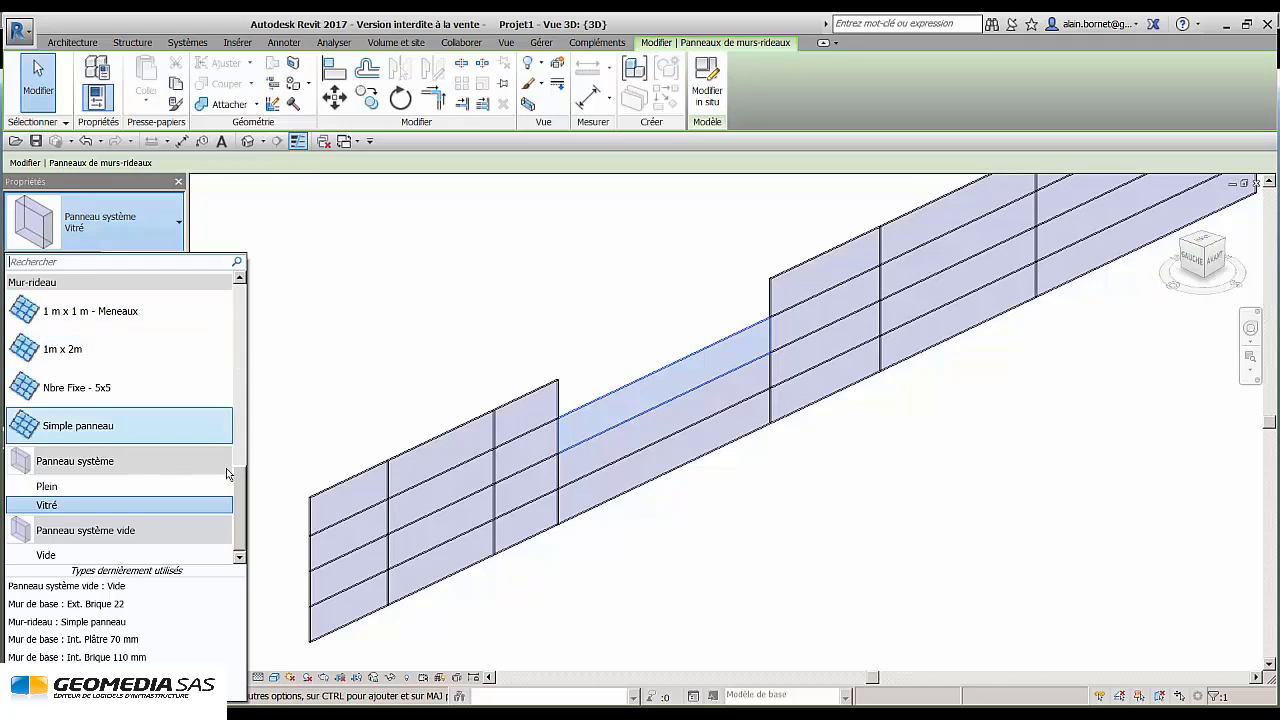
left_click(100, 555)
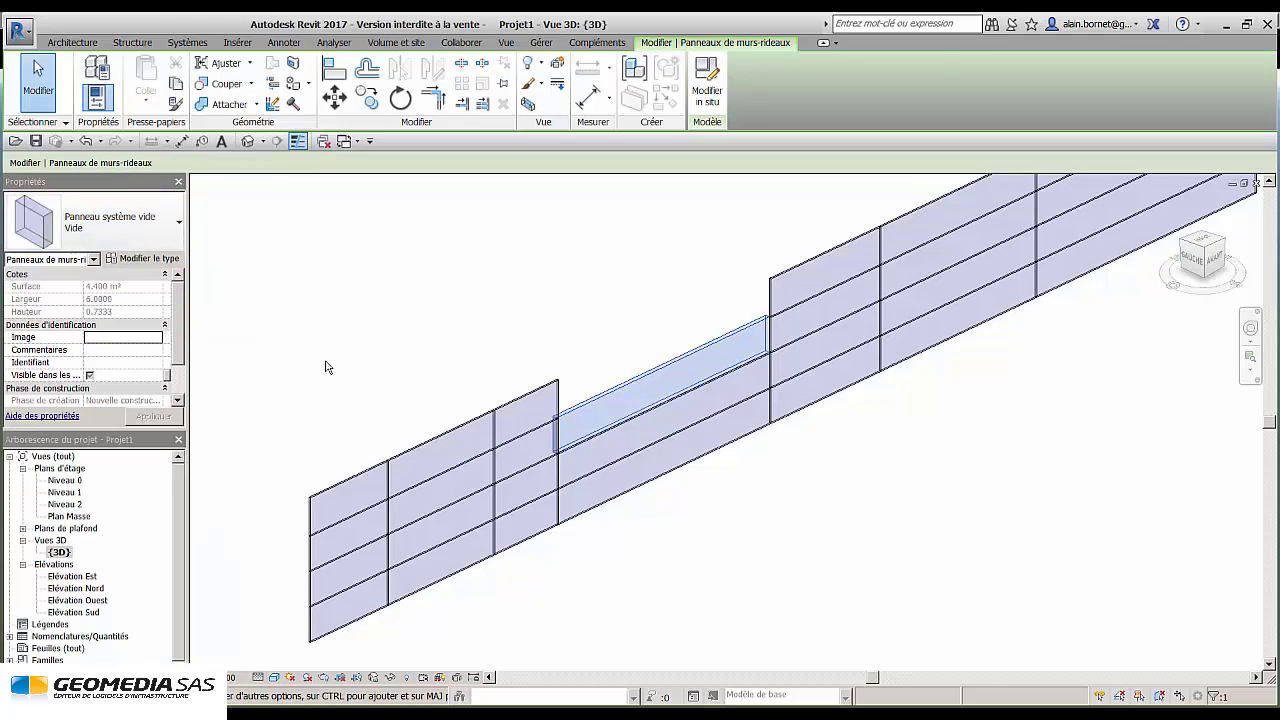
left_click(327, 362)
Change the top panel in the second-to-last bay to the basic wall type Ext. Brique 22.
middle_click_drag(510, 340, 279, 426)
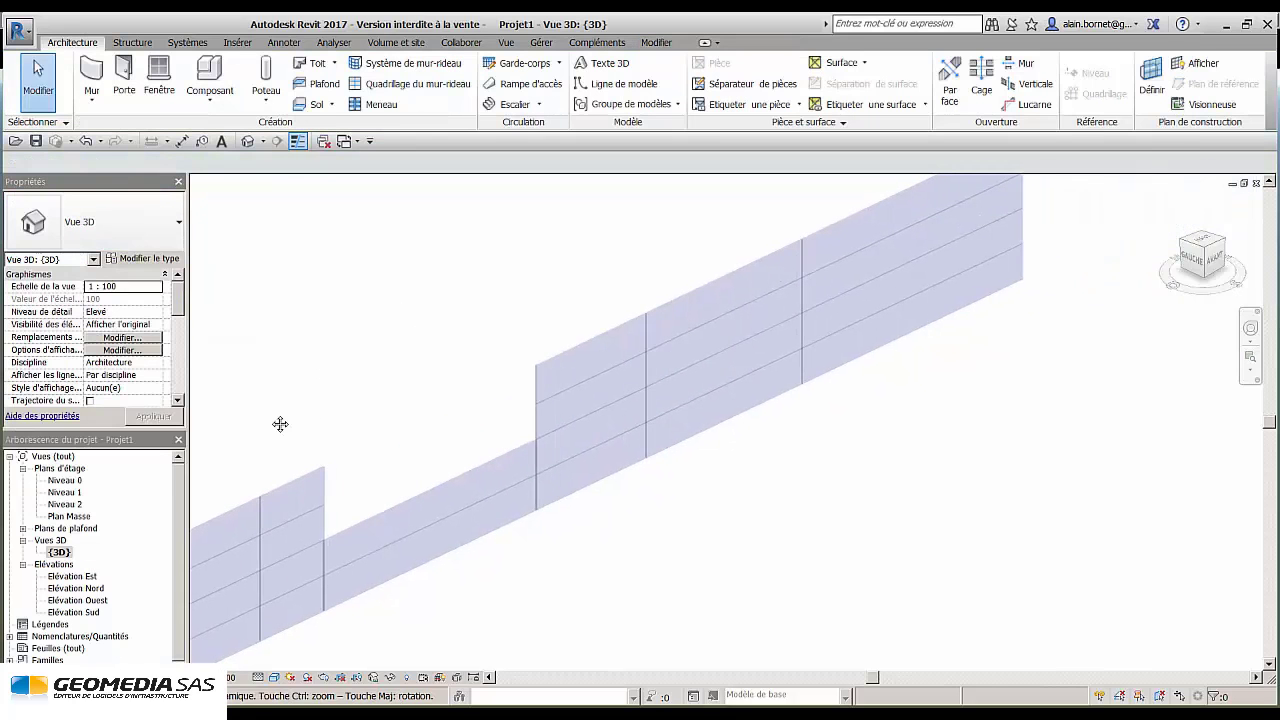
left_click(687, 298)
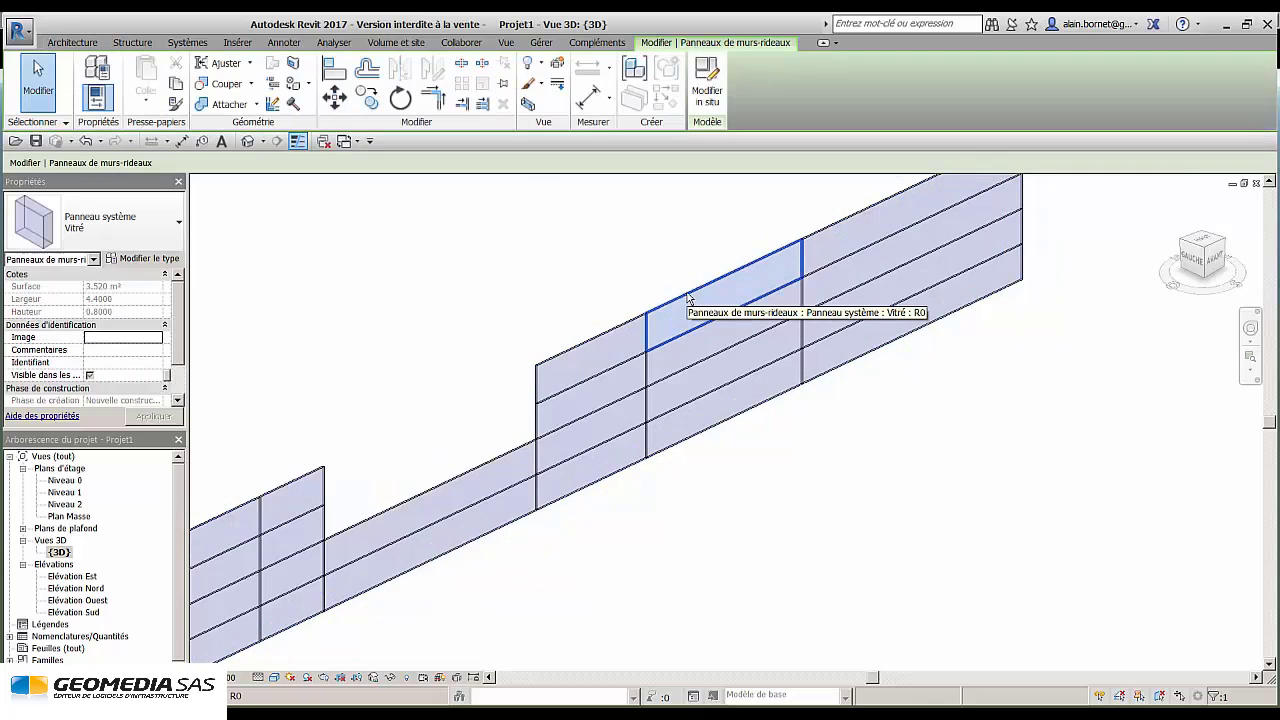
left_click(180, 224)
scroll(150, 300, "down", 3)
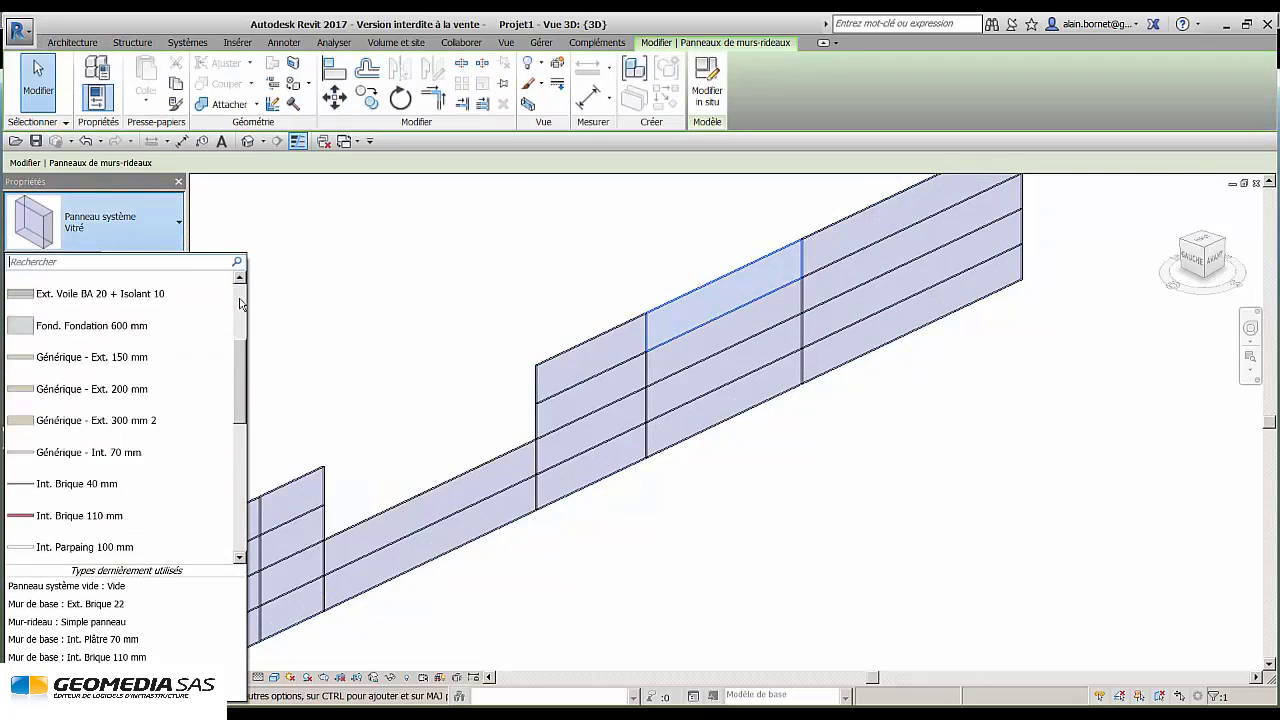
scroll(159, 288, "up", 2)
left_click(80, 355)
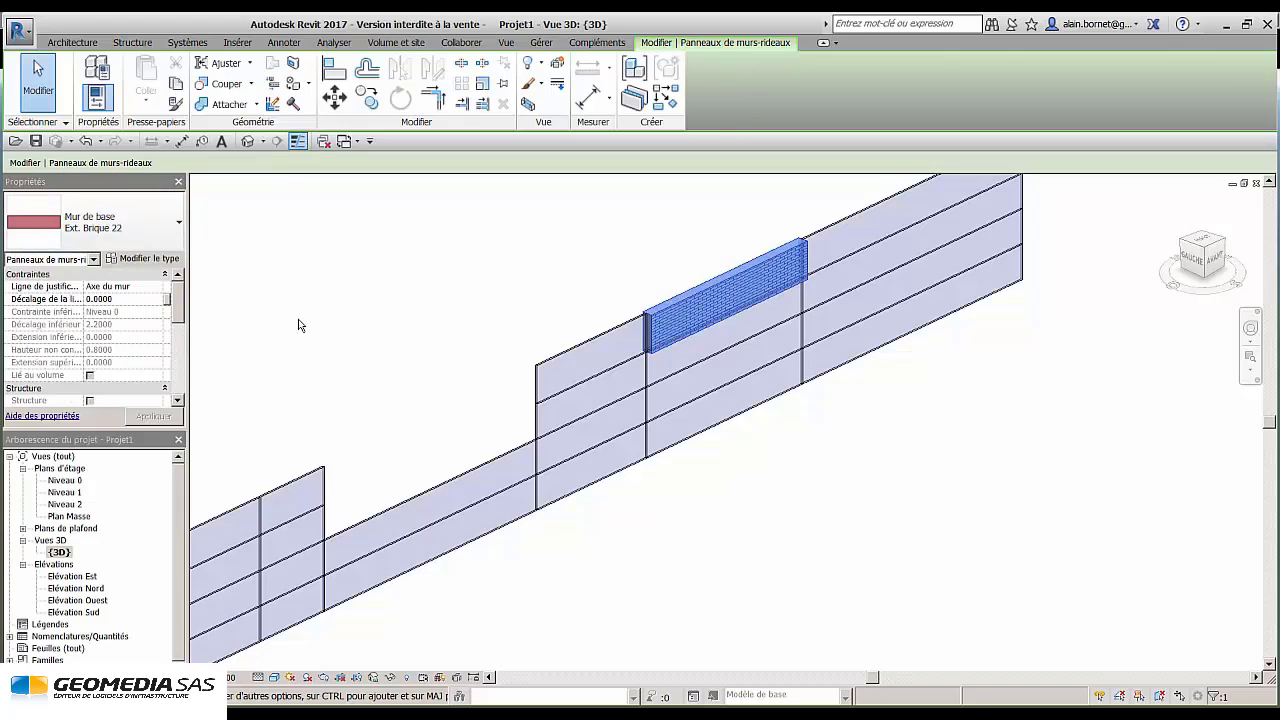
left_click(425, 322)
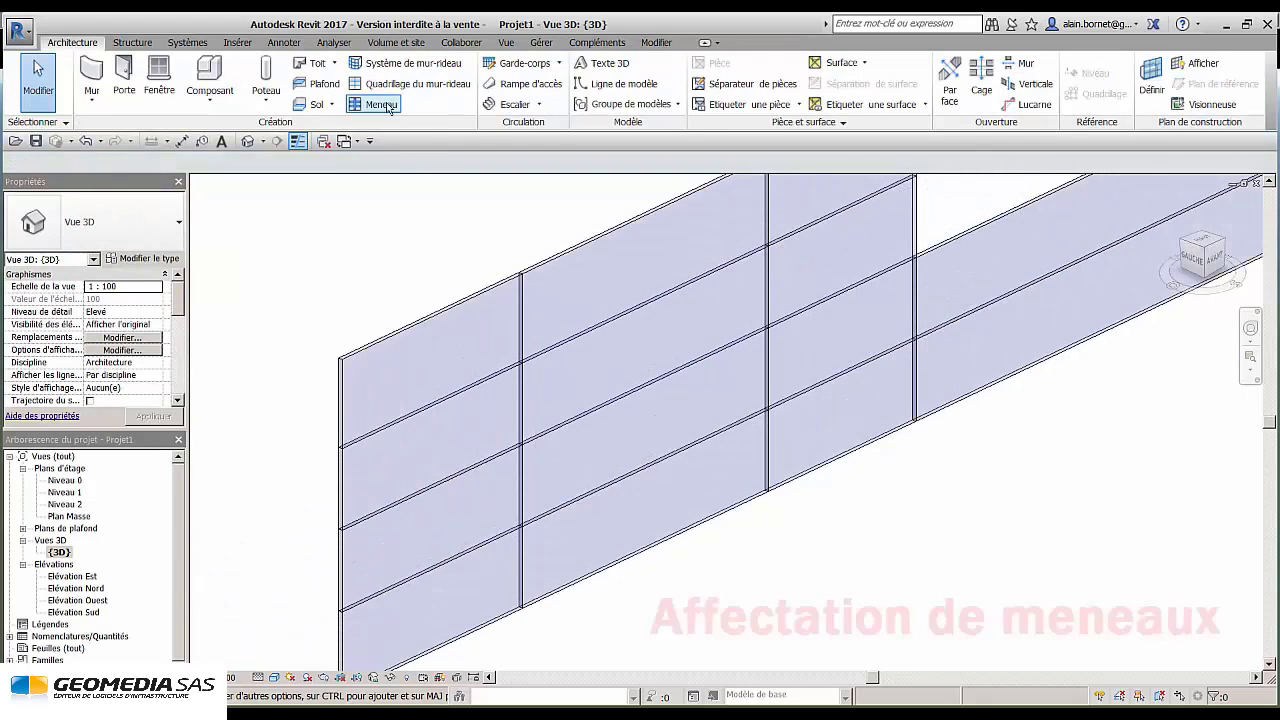
Place Meneau rectangulaire 150 x 25mm mullions on the first vertical grid line and the three horizontal grid lines.
left_click(381, 104)
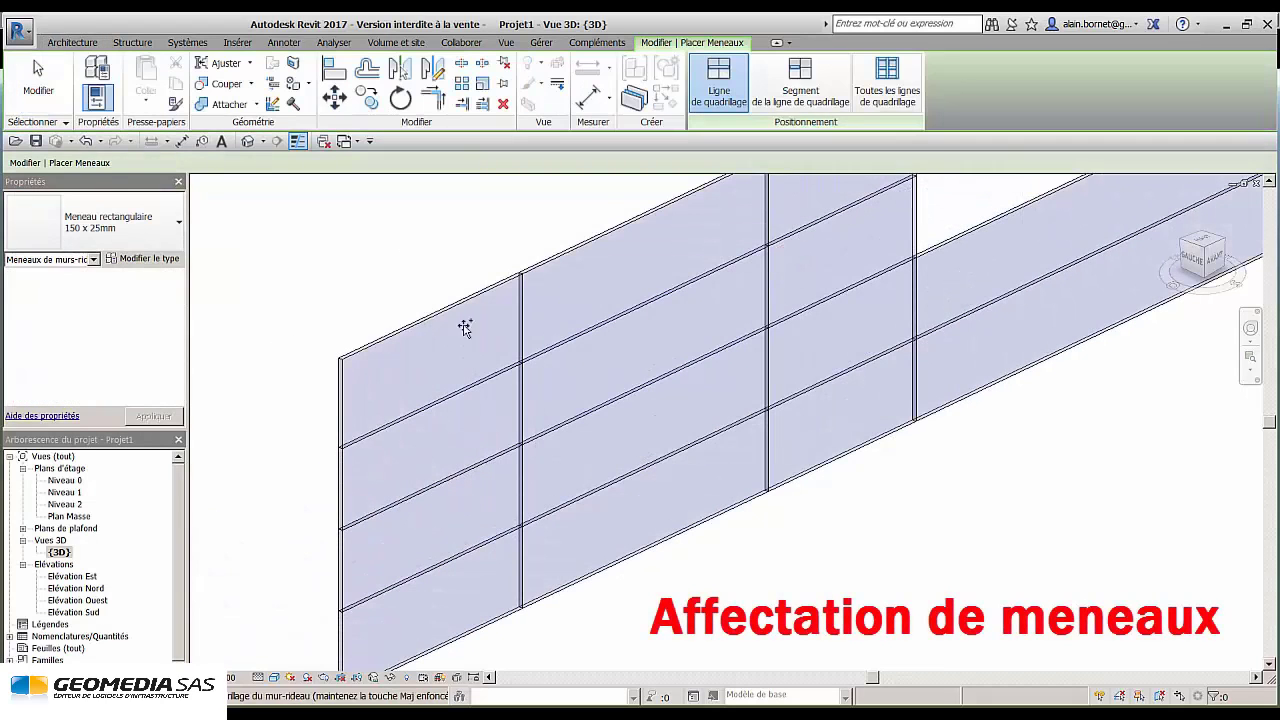
left_click(527, 338)
left_click(553, 364)
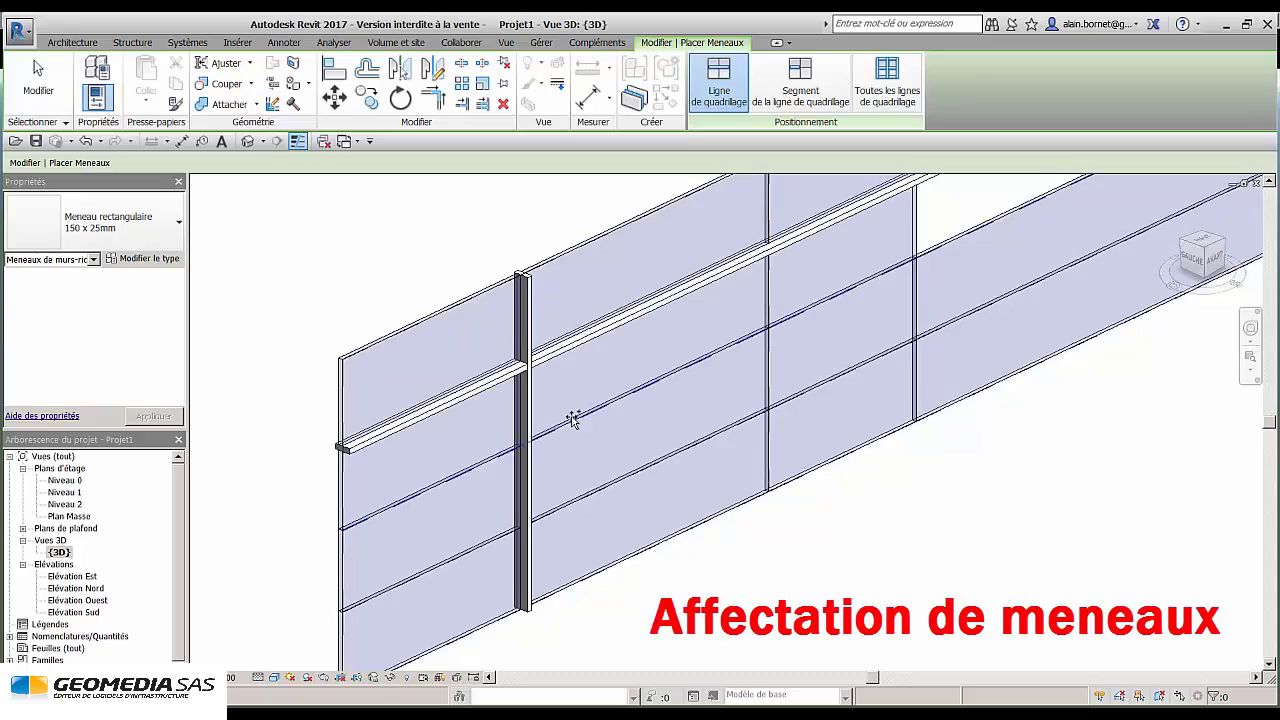
left_click(575, 424)
left_click(590, 497)
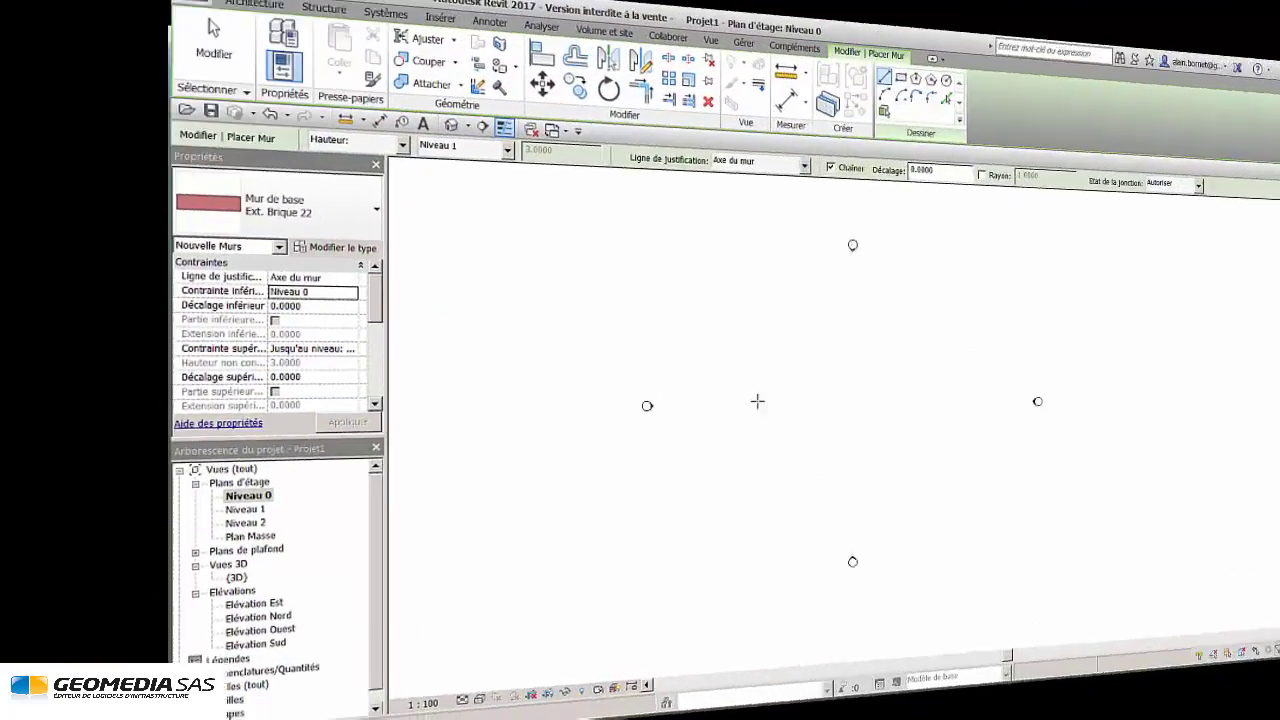
Draw a horizontal Ext. Brique 22 wall on Niveau 0, reaching up to Niveau 1, between the side elevation markers.
left_click(749, 402)
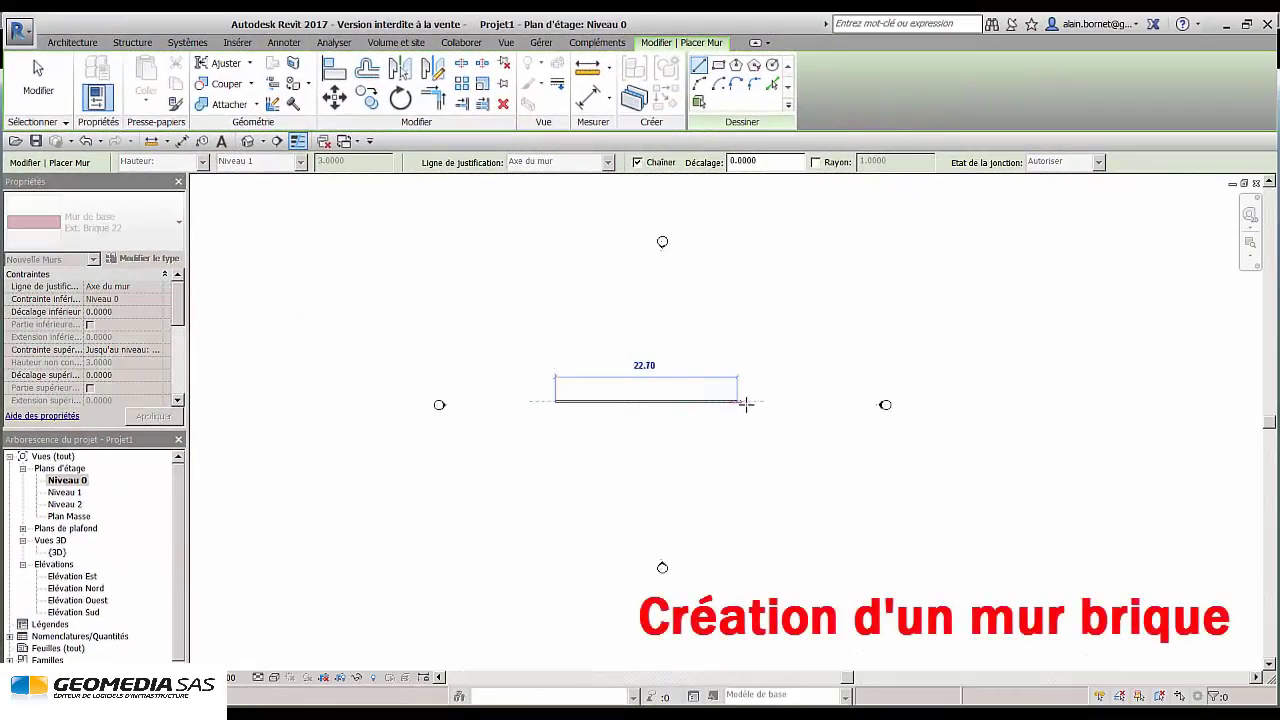
left_click(749, 402)
key("Escape")
key("Escape")
scroll(646, 406, "up", 3)
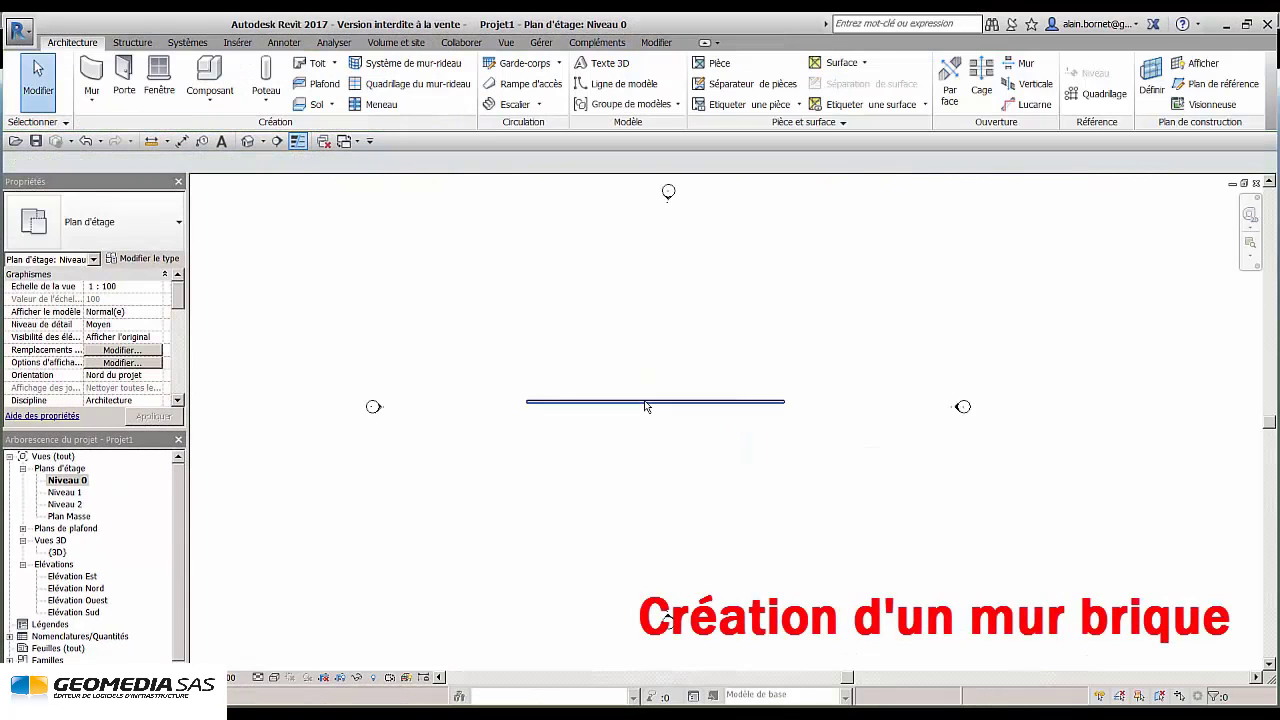
scroll(646, 406, "up", 2)
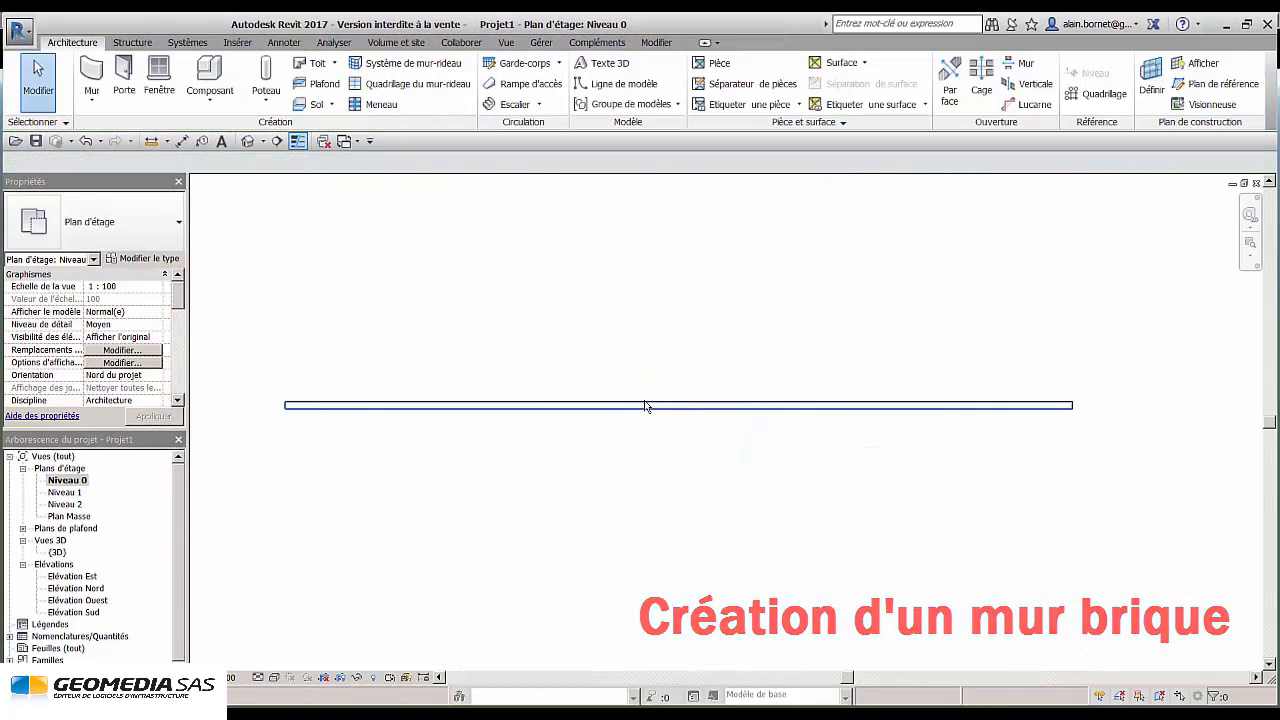
Draw a Simple panneau curtain wall about 7.10 m long inside the brick wall, along its axis.
left_click(88, 72)
left_click(120, 222)
scroll(150, 320, "down", 10)
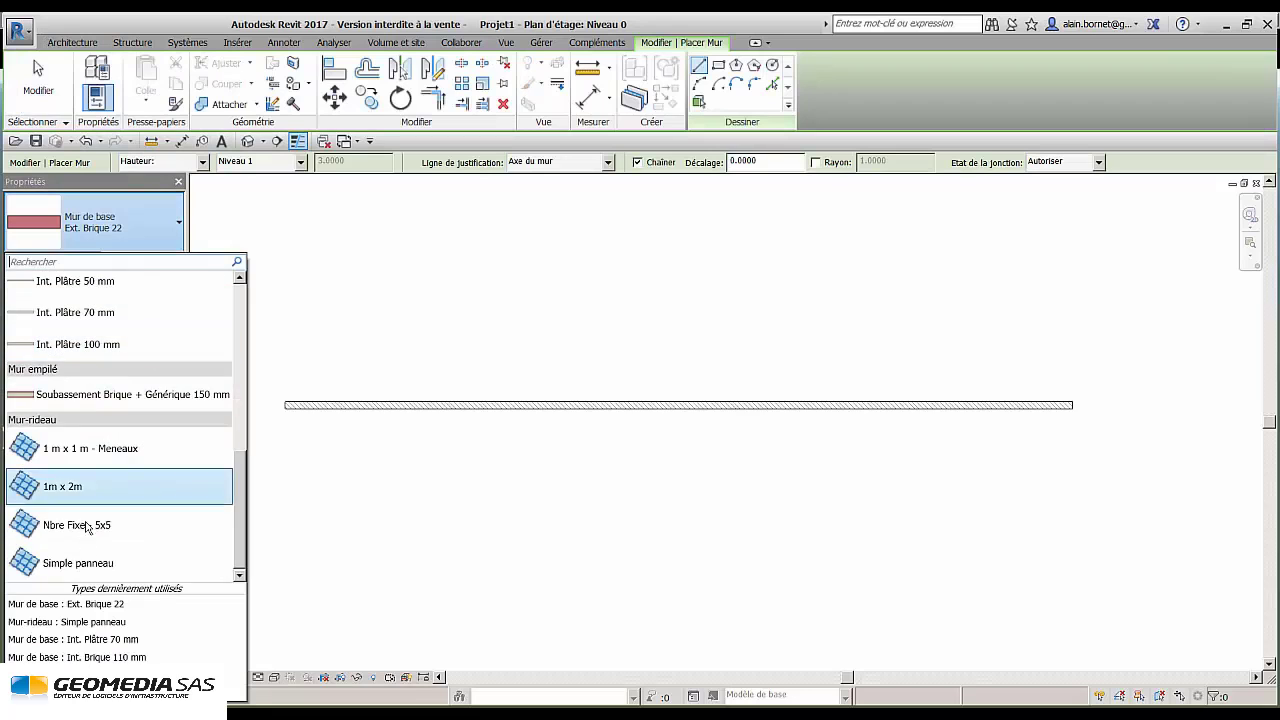
left_click(80, 563)
scroll(543, 414, "up", 3)
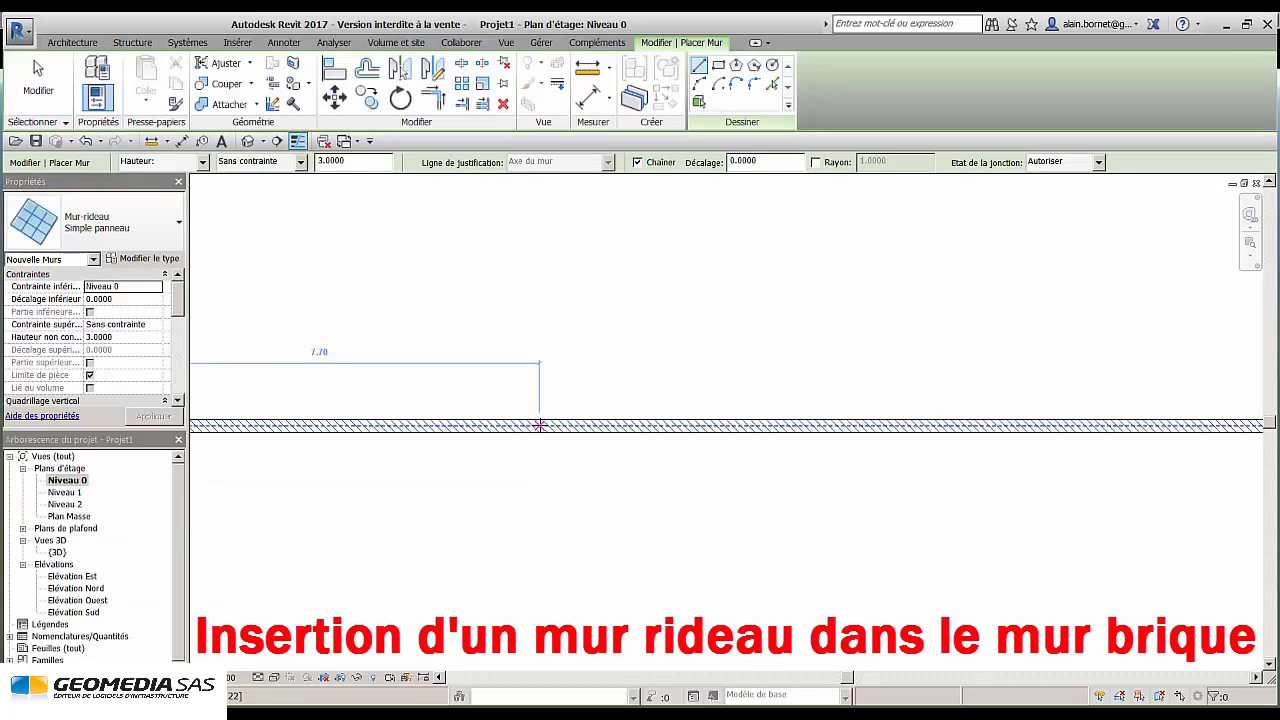
left_click(540, 425)
left_click(942, 425)
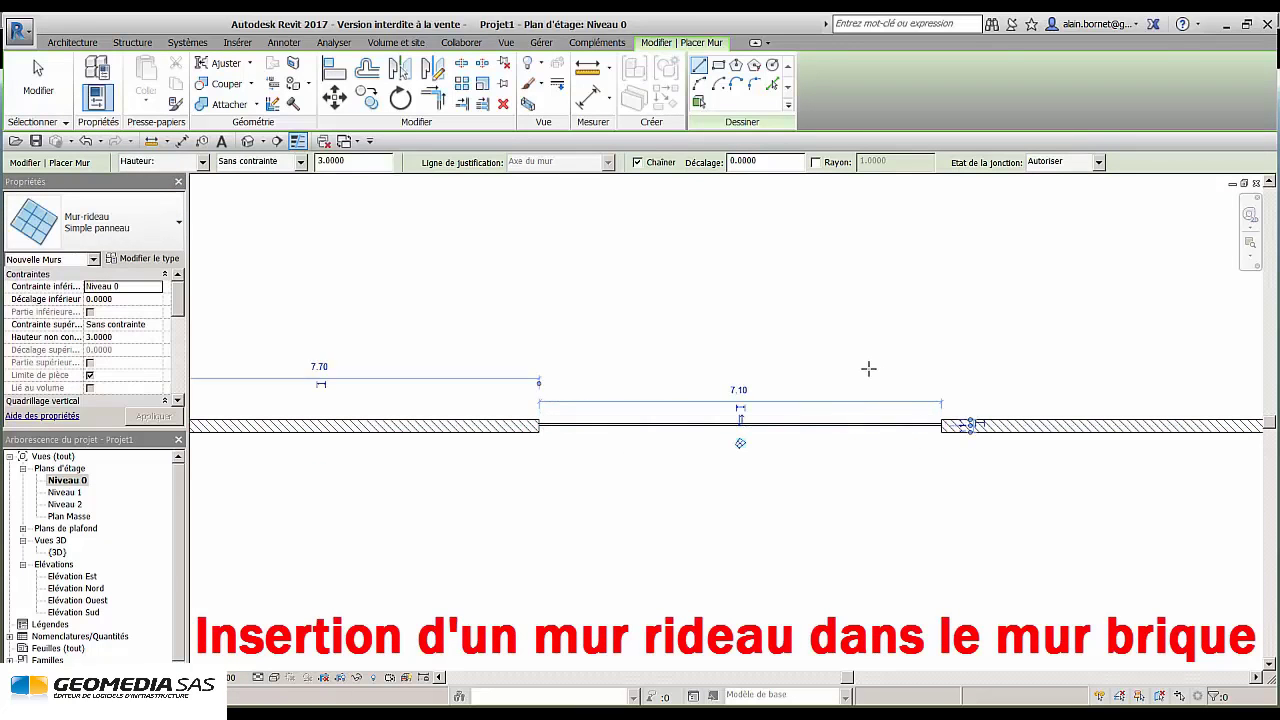
key("Escape")
key("Escape")
In the {3D} view, reshape the curtain wall to a base offset of about 0.76 m and a height of about 1.53 m.
double_click(68, 555)
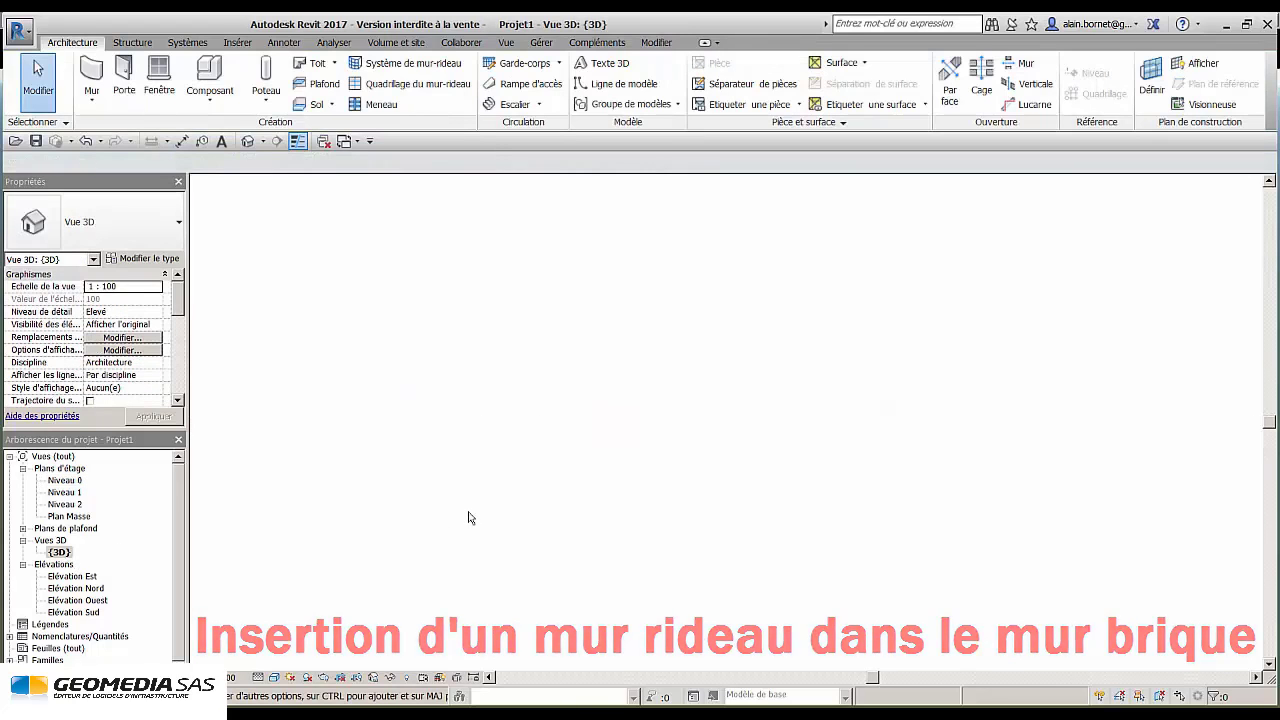
scroll(548, 482, "up", 2)
scroll(683, 434, "up", 1)
middle_click_drag(683, 434, 637, 551)
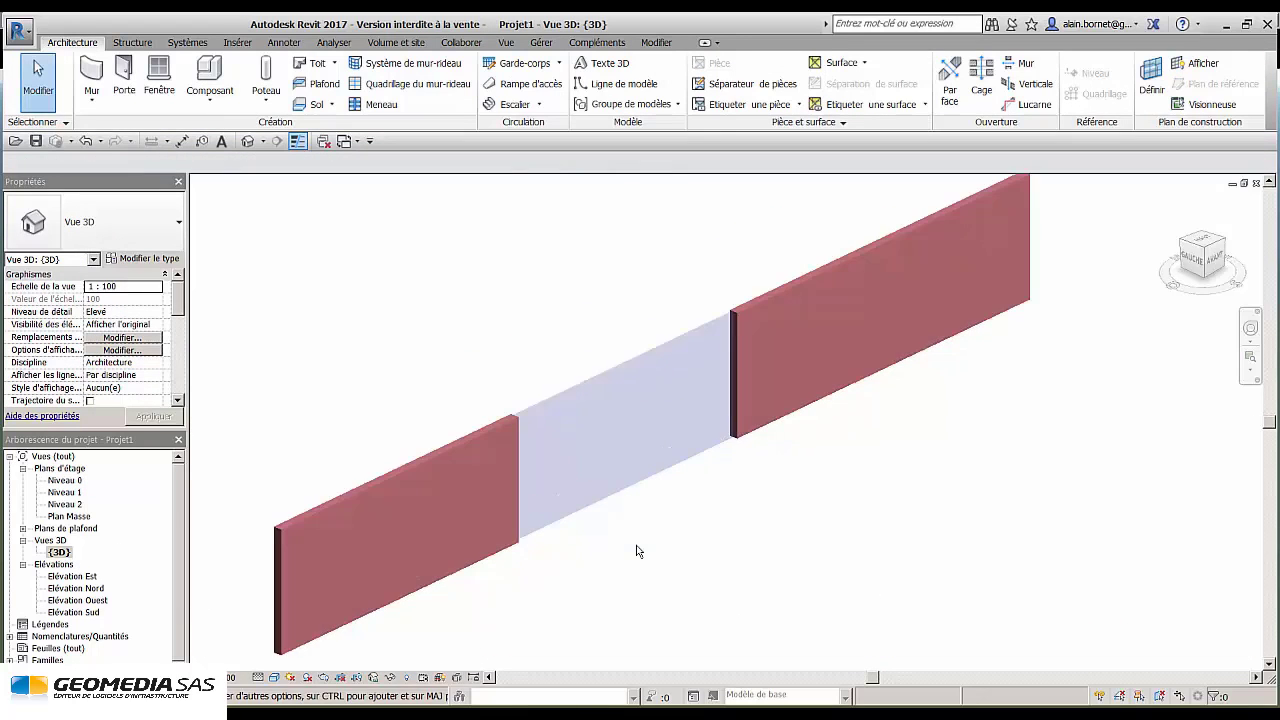
left_click(588, 383)
left_click(588, 381)
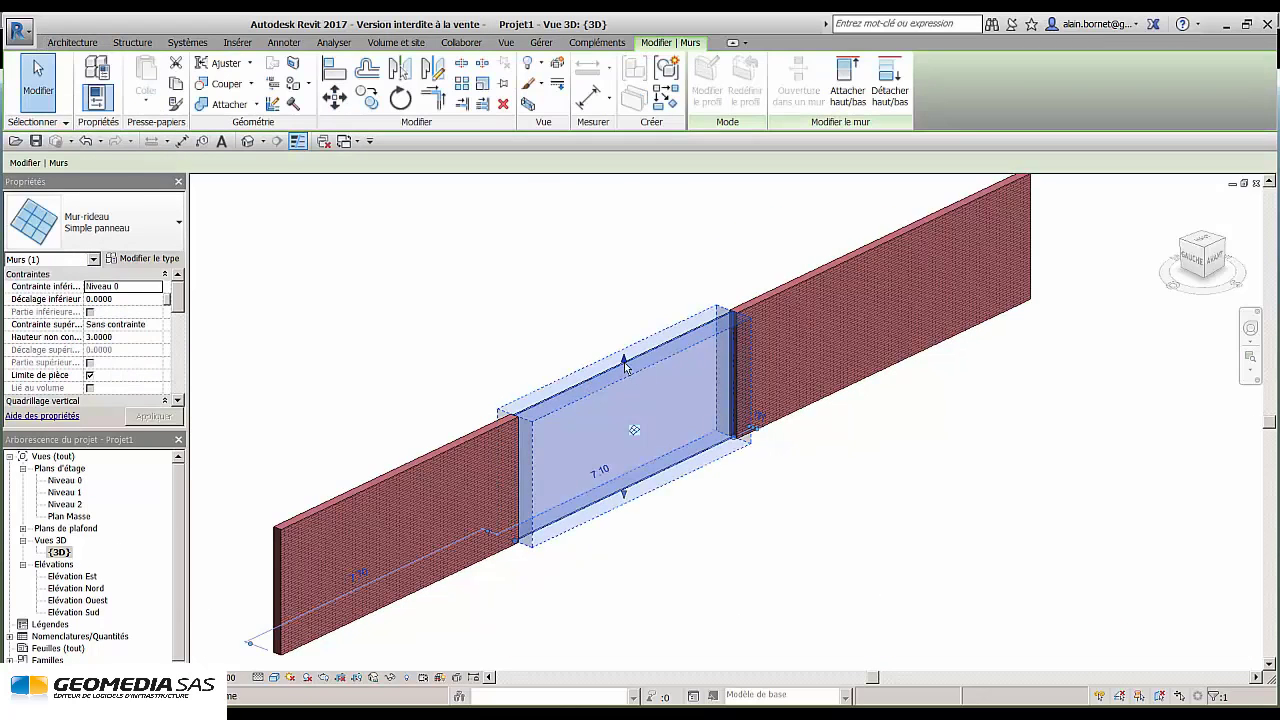
left_click_drag(624, 362, 624, 392)
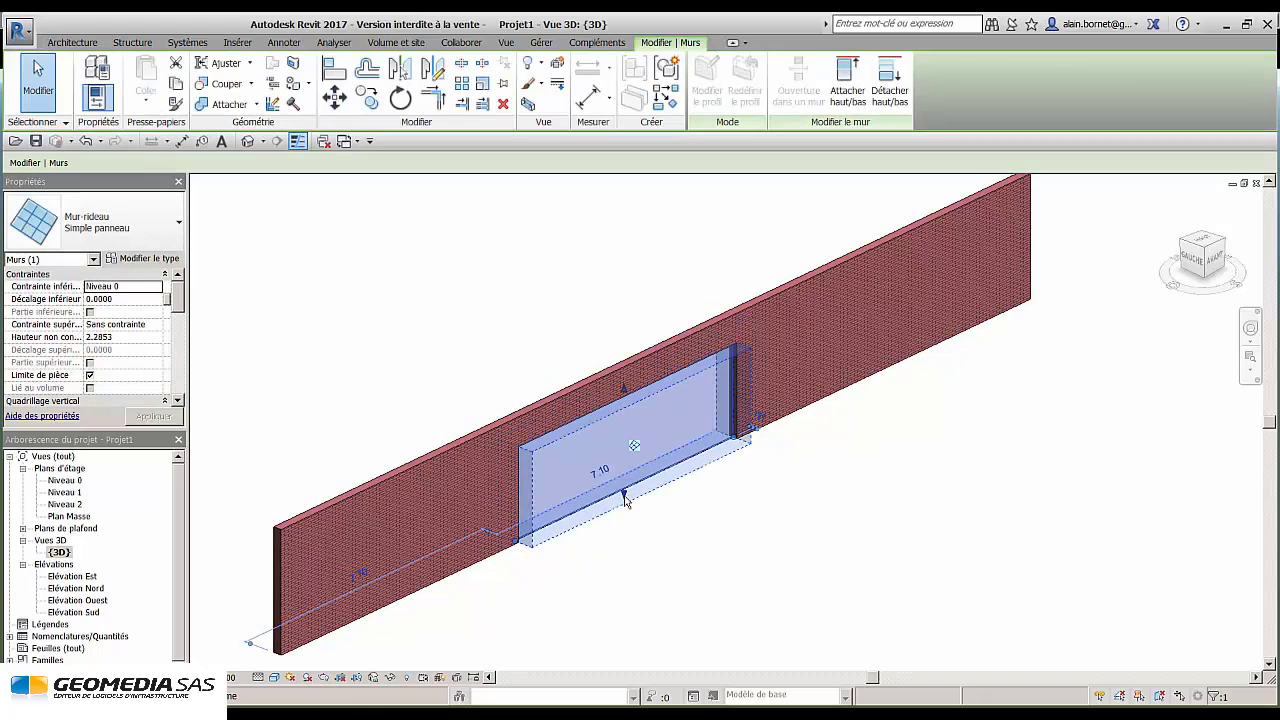
left_click_drag(624, 495, 624, 458)
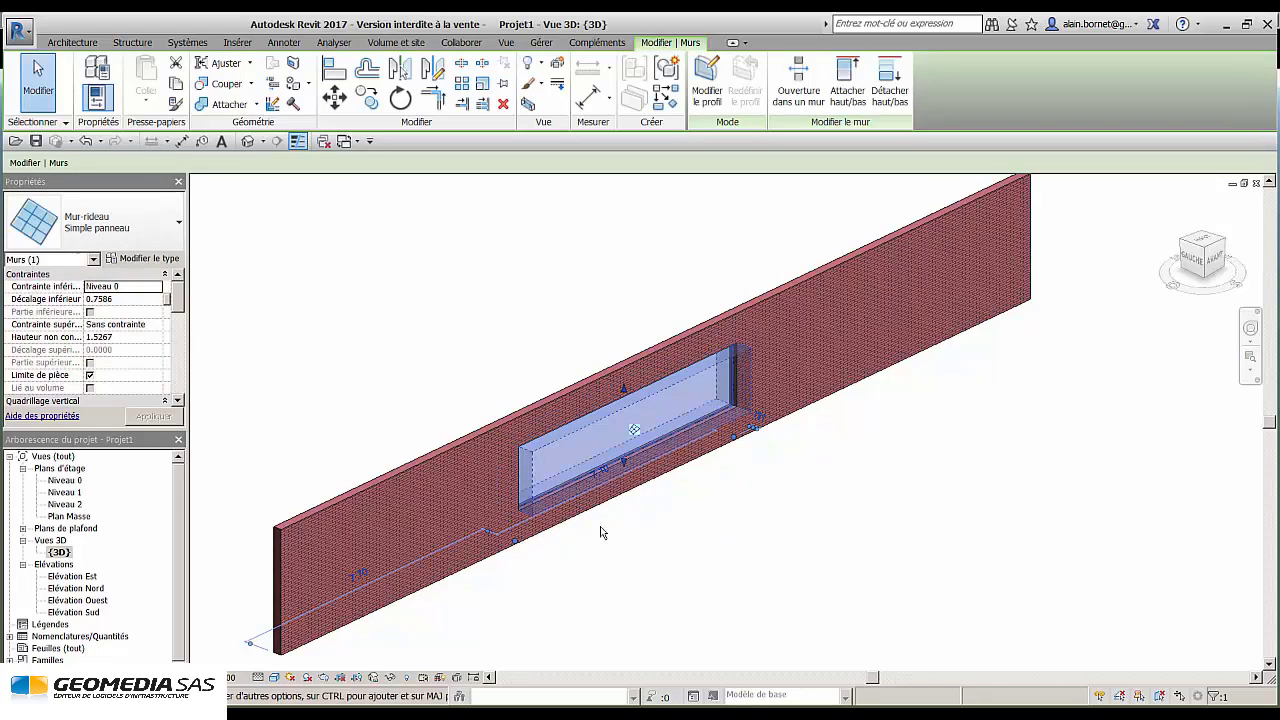
Set the embedded curtain wall's length to 5 m.
scroll(605, 525, "up", 4)
left_click(588, 447)
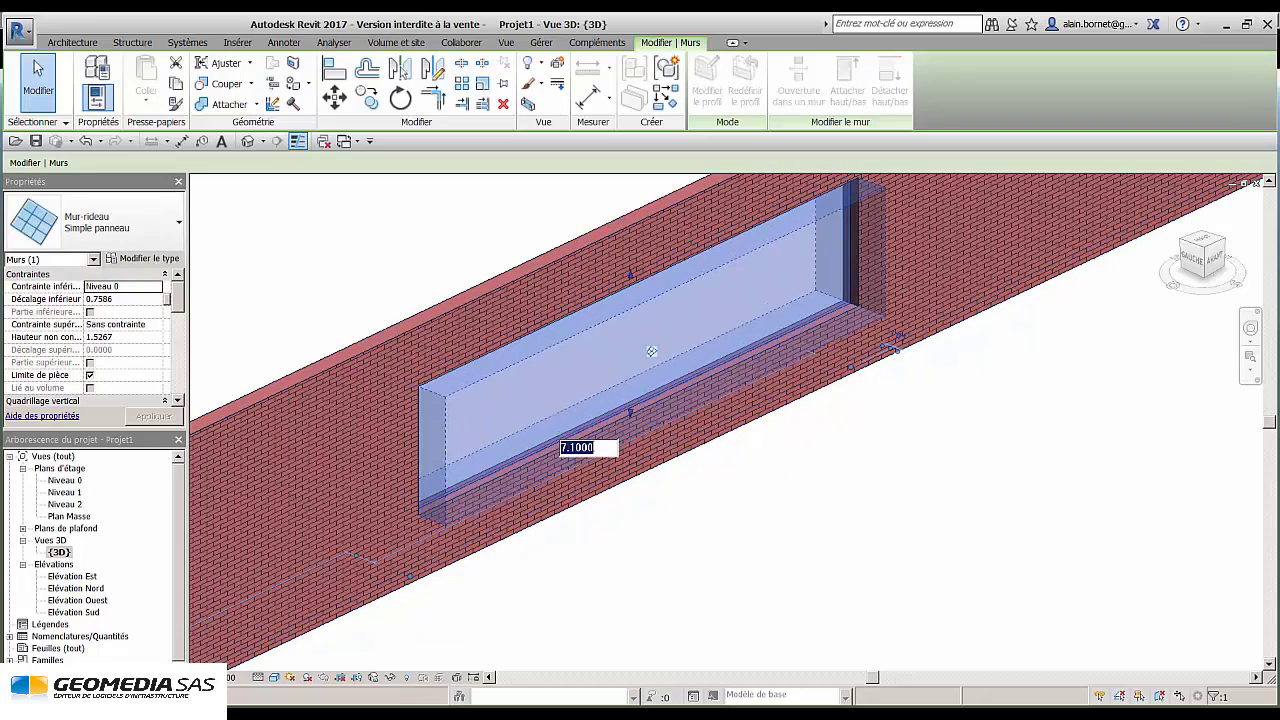
type("5")
key("Return")
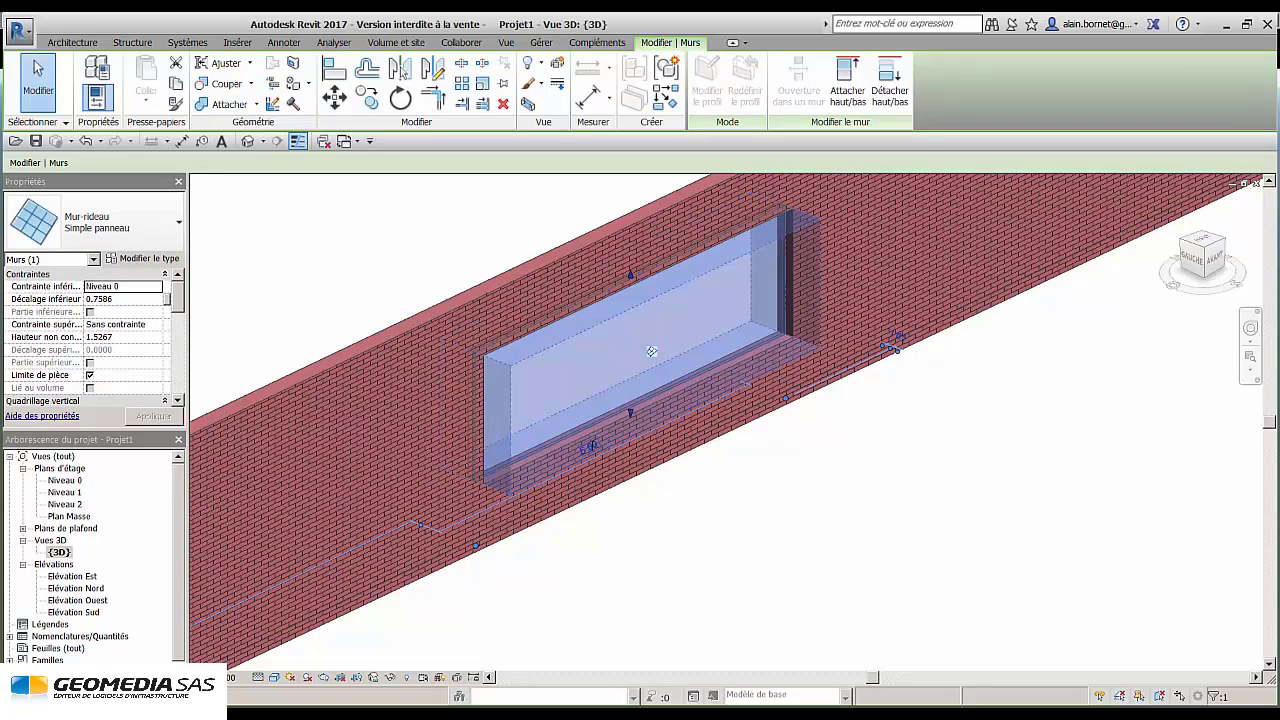
key("Escape")
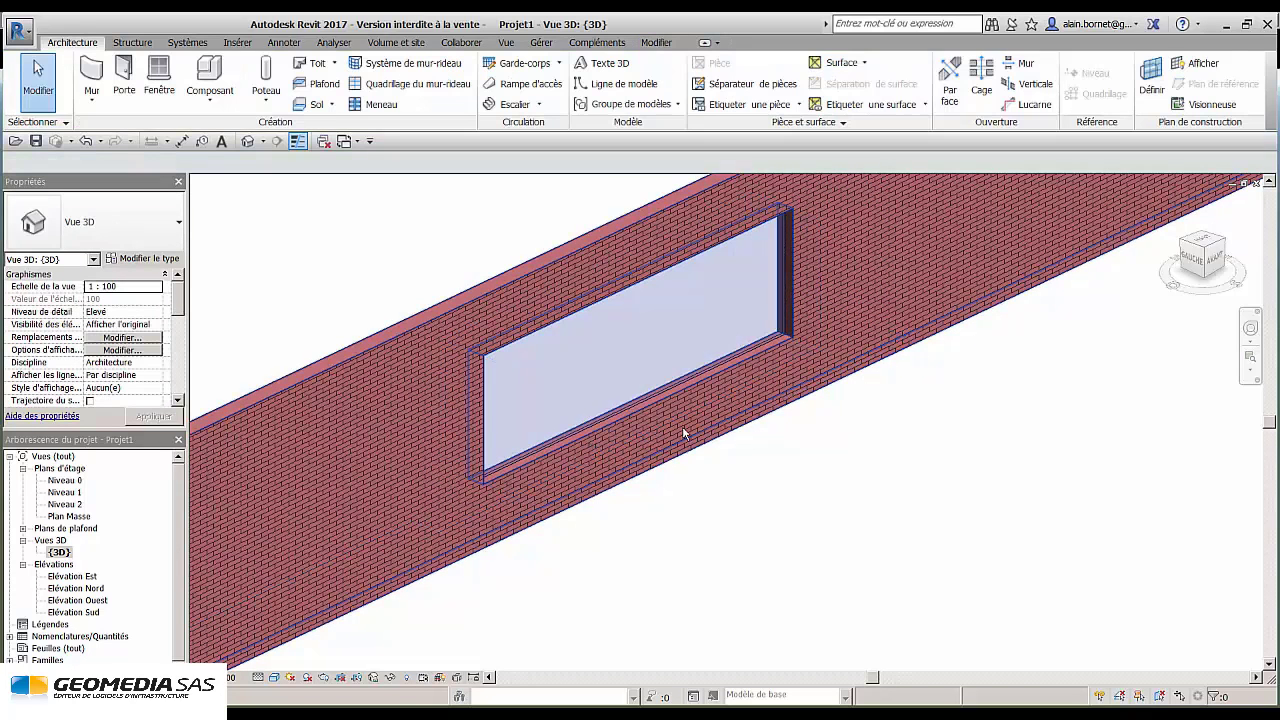
Divide the embedded curtain wall with four vertical and two horizontal grid lines across all segments.
left_click(437, 86)
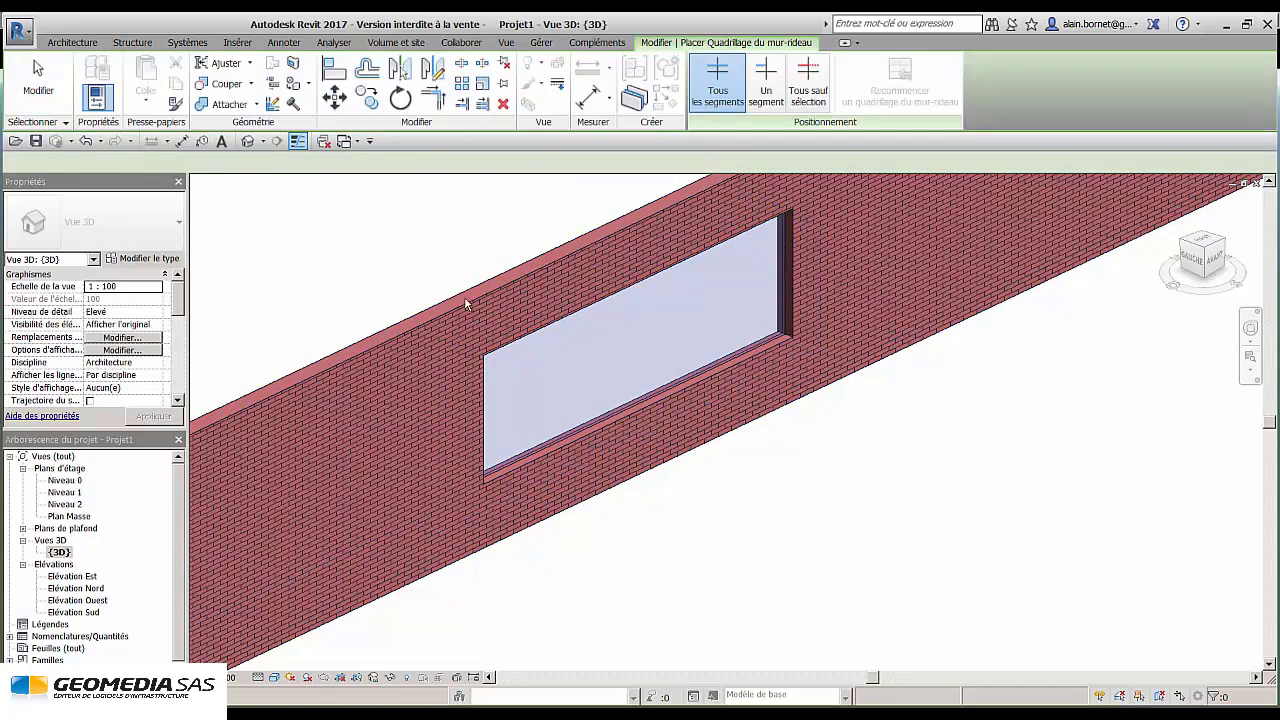
left_click(577, 430)
left_click(744, 357)
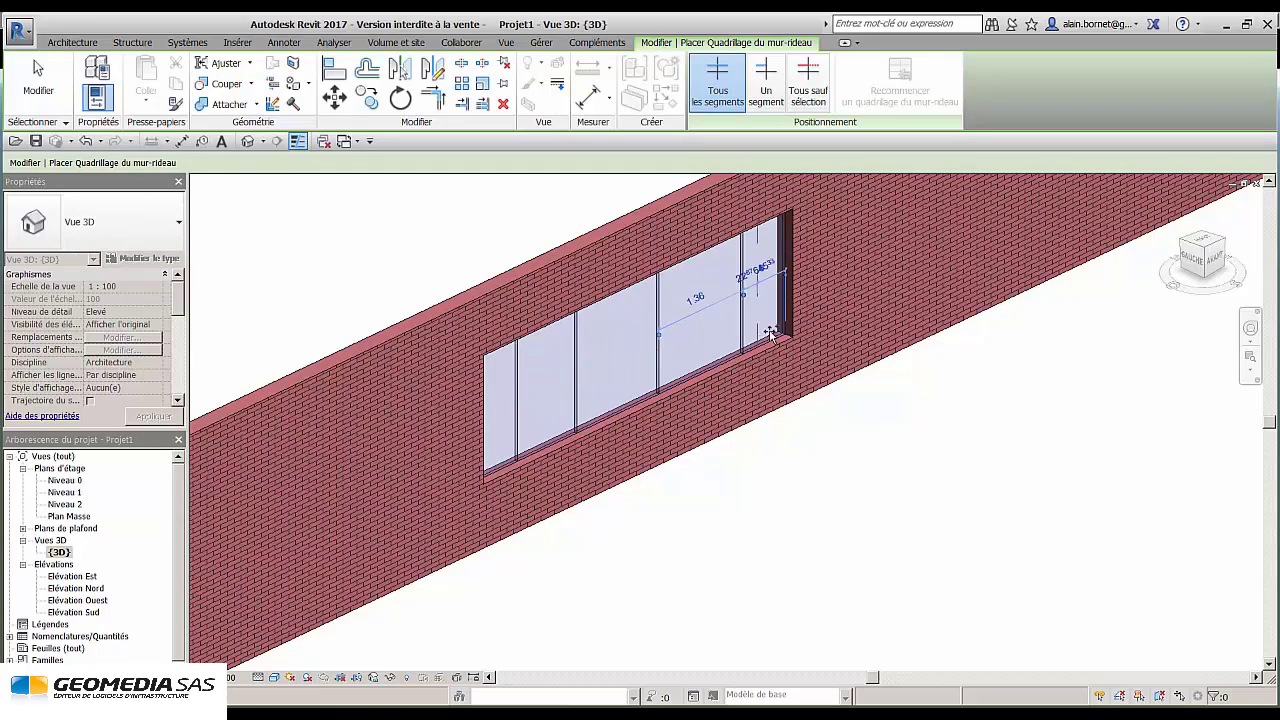
left_click(781, 307)
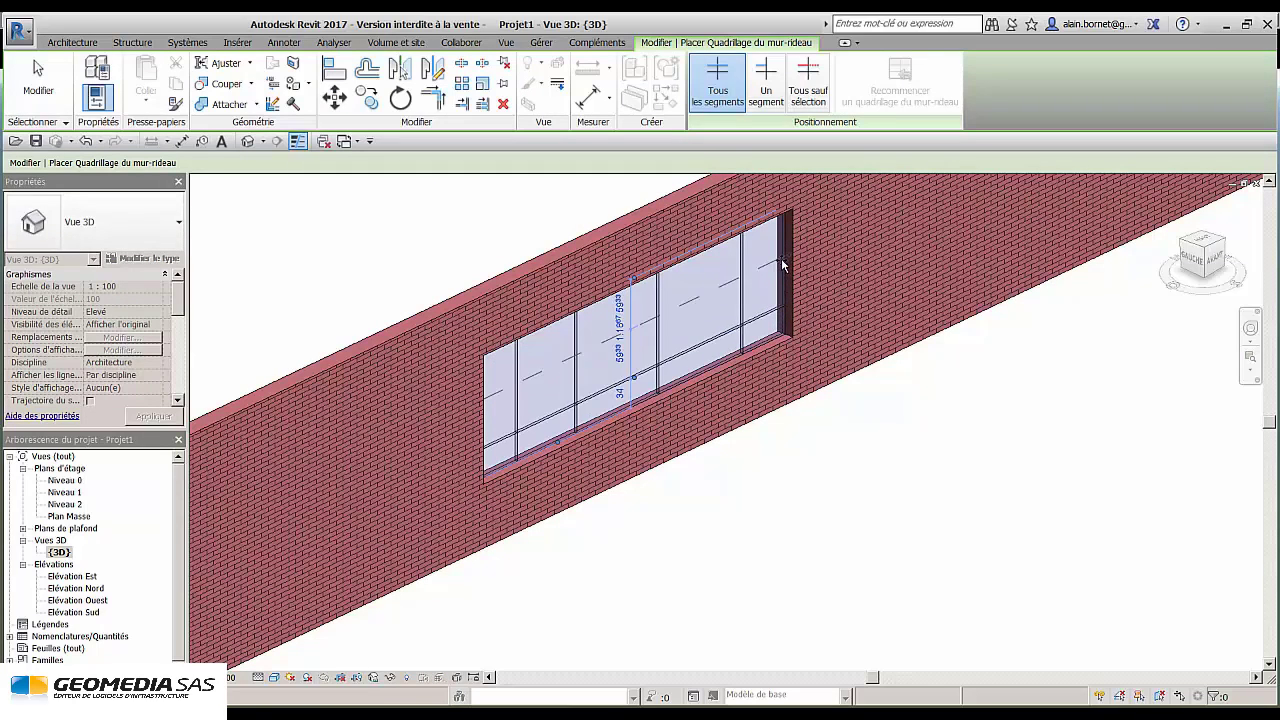
left_click(783, 260)
key("Escape")
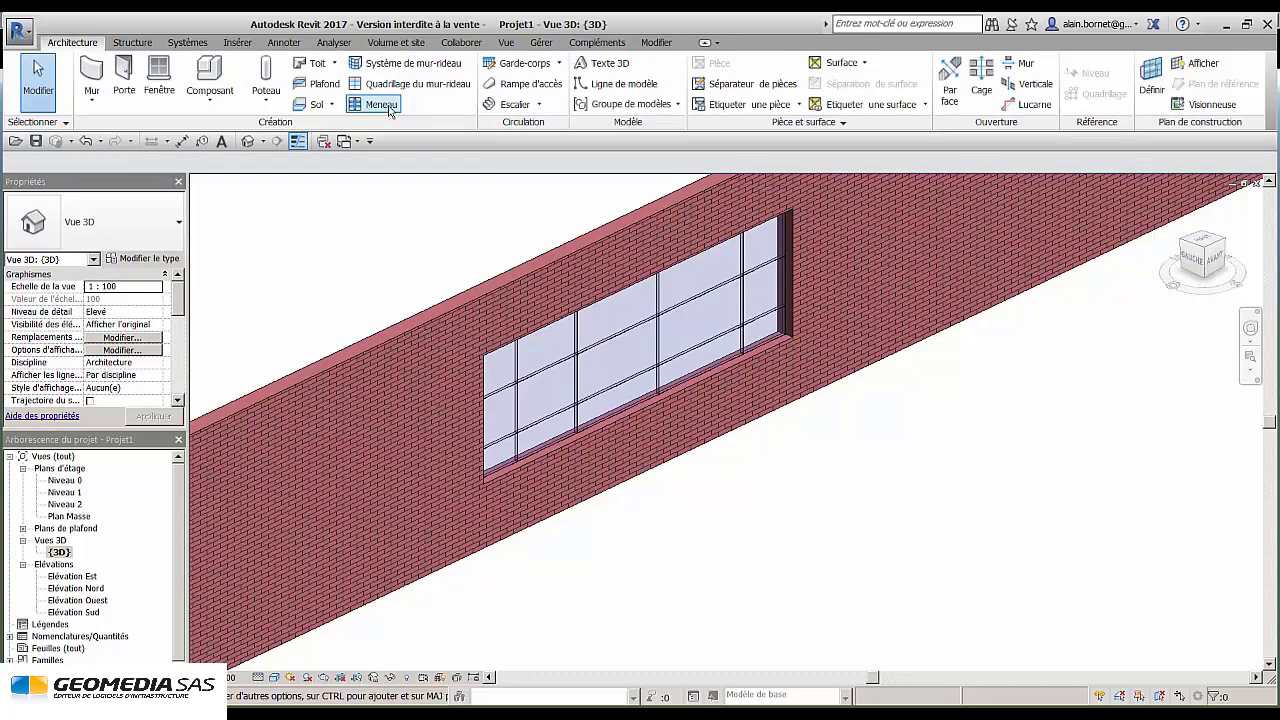
Place Meneau rectangulaire 150 x 25mm mullions on all four vertical and both horizontal grid lines of the embedded curtain wall.
left_click(380, 104)
left_click(577, 342)
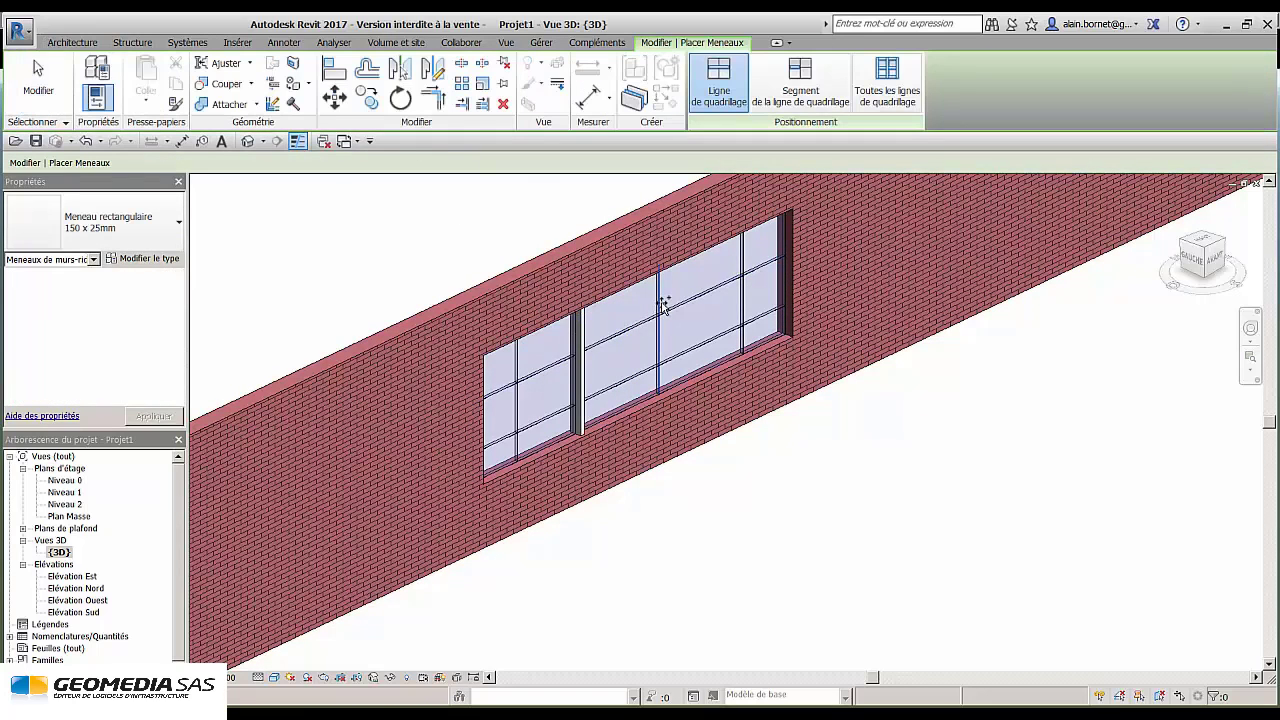
left_click(663, 305)
left_click(672, 283)
left_click(709, 332)
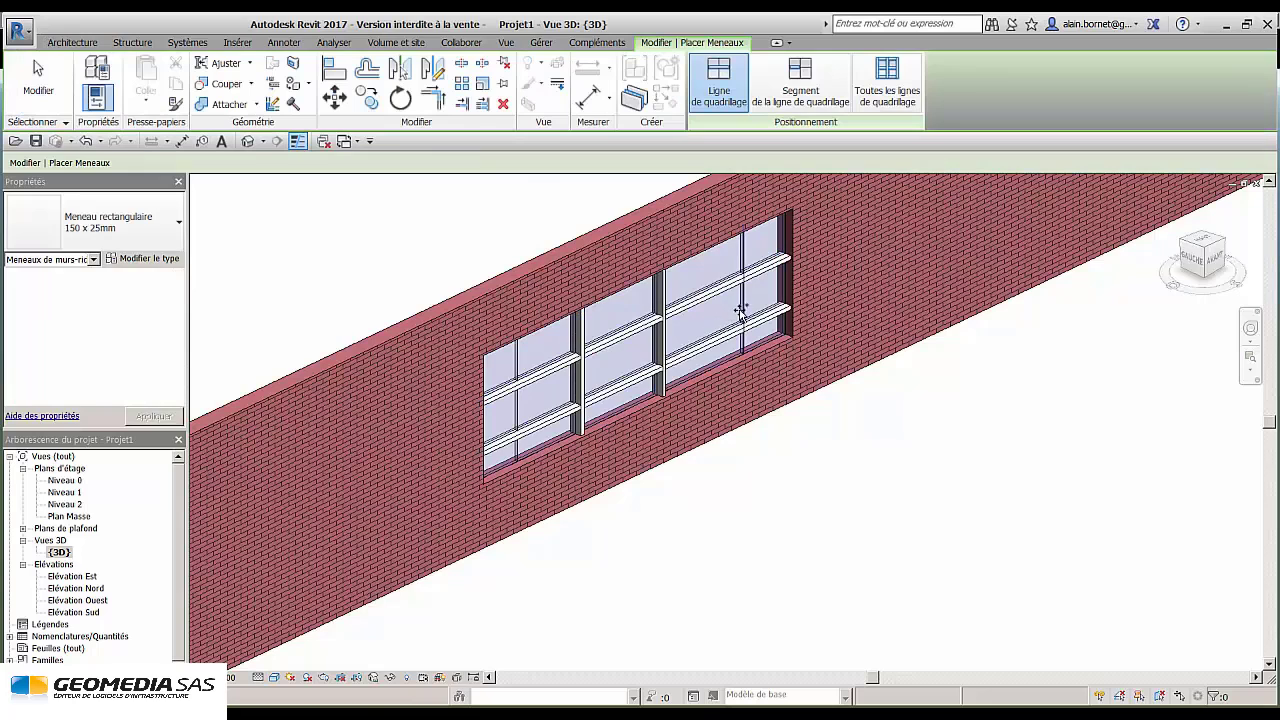
left_click(740, 312)
left_click(516, 396)
key("Escape")
key("Escape")
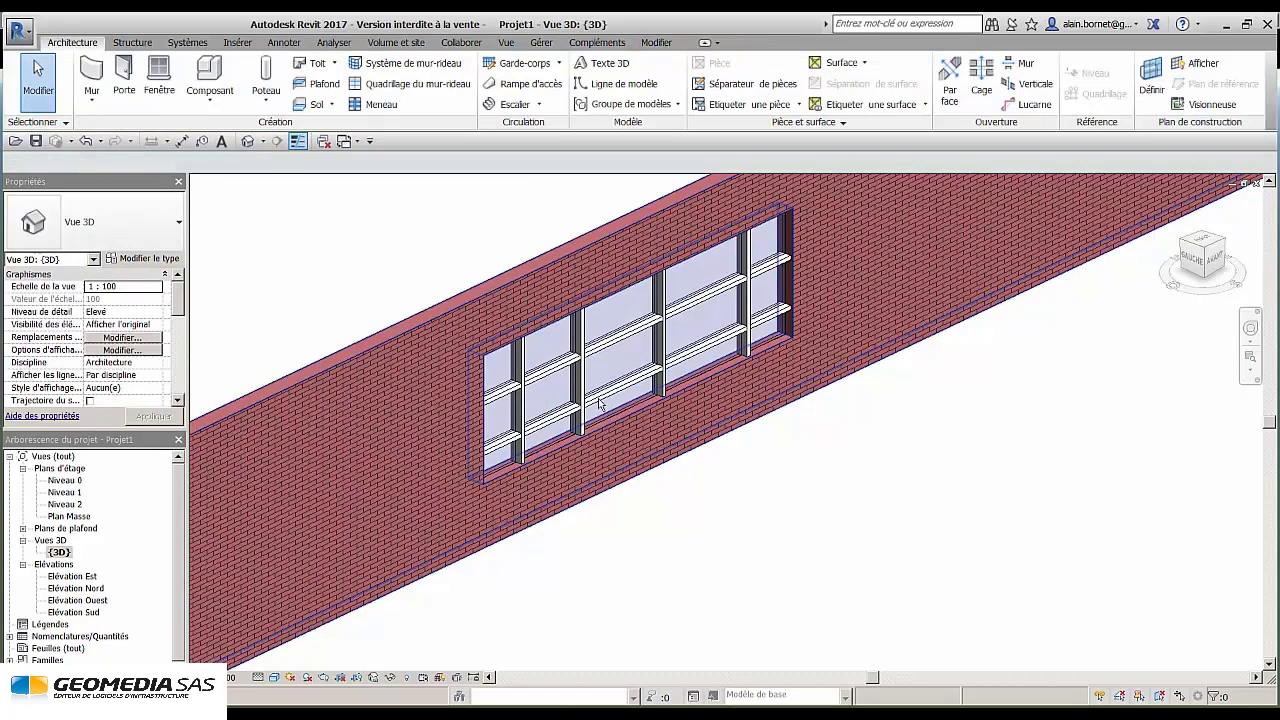
scroll(537, 403, "up", 4)
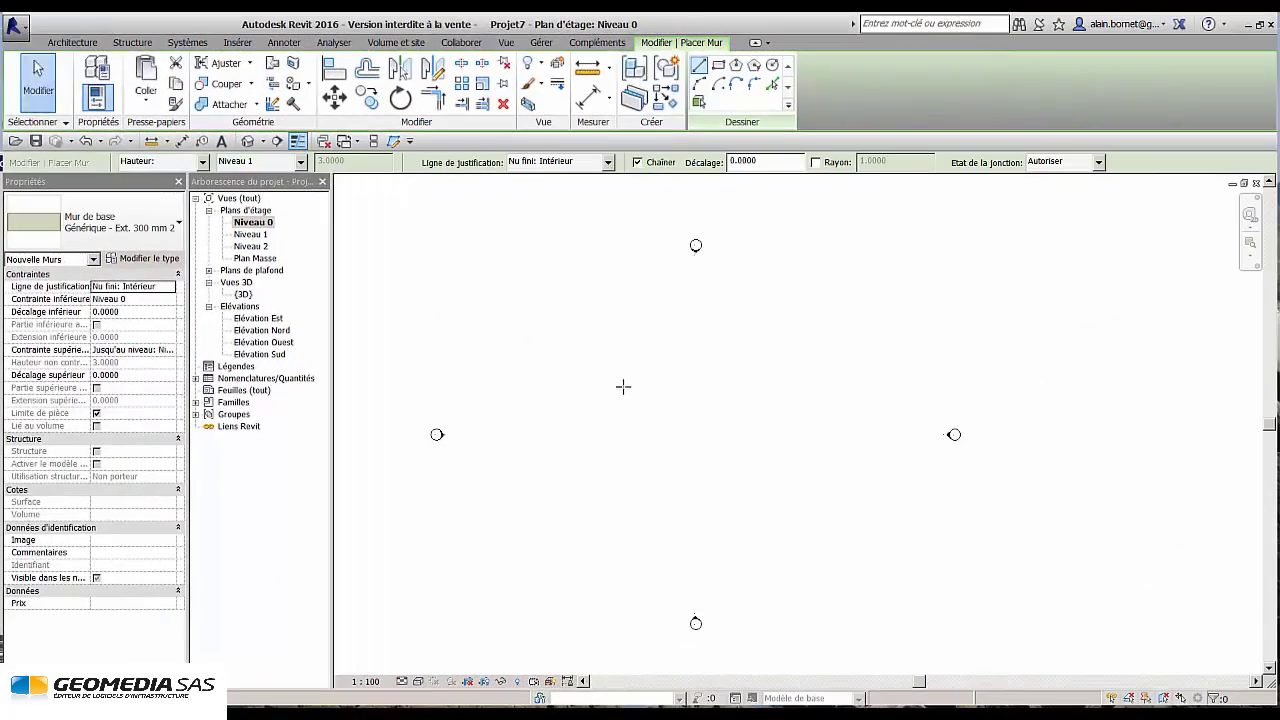
Draw a closed rectangle of Générique - Ext. 300 mm 2 walls on Niveau 0 up to Niveau 1, about 19.30 by 9.90 m inside.
left_click(587, 398)
left_click(766, 397)
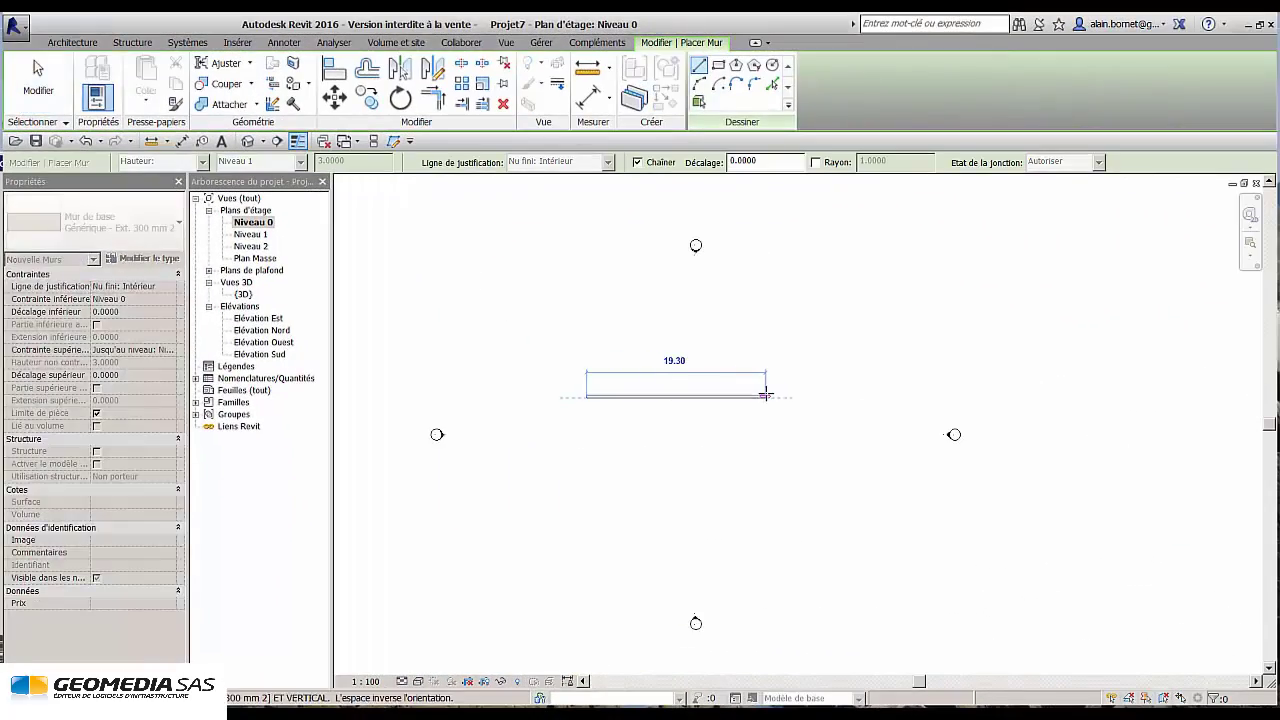
left_click(766, 490)
left_click(586, 490)
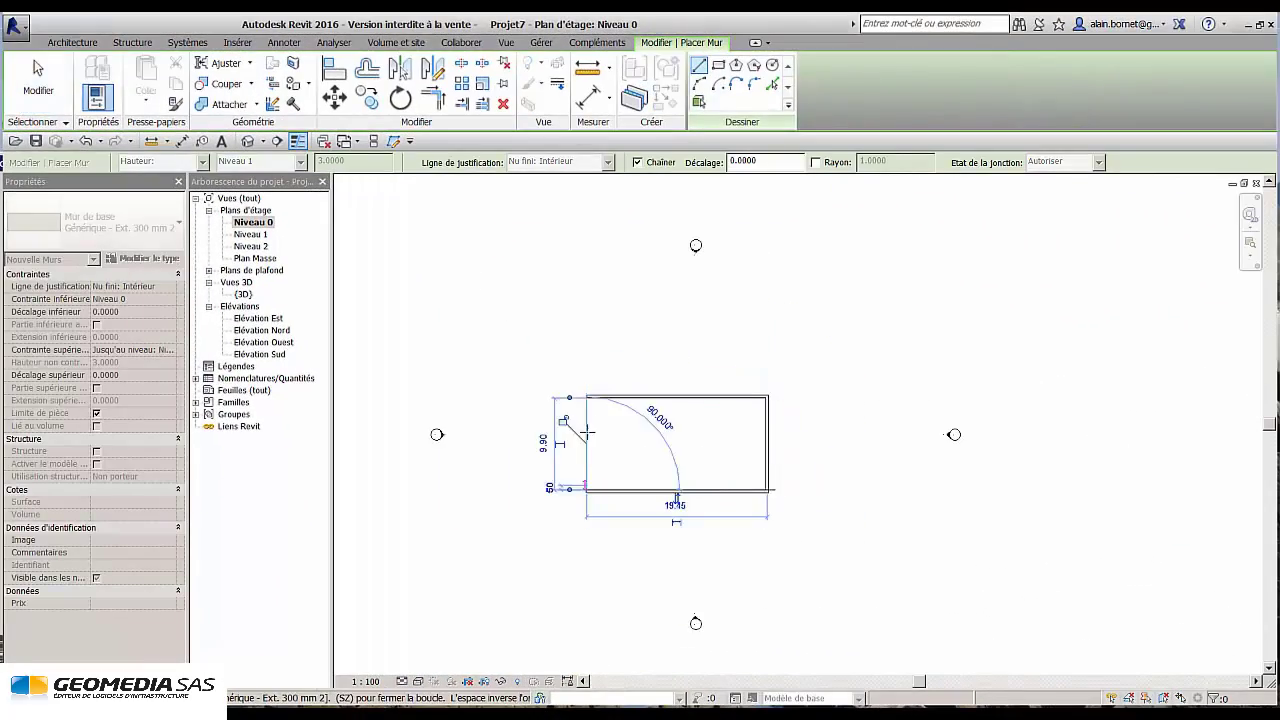
left_click(586, 397)
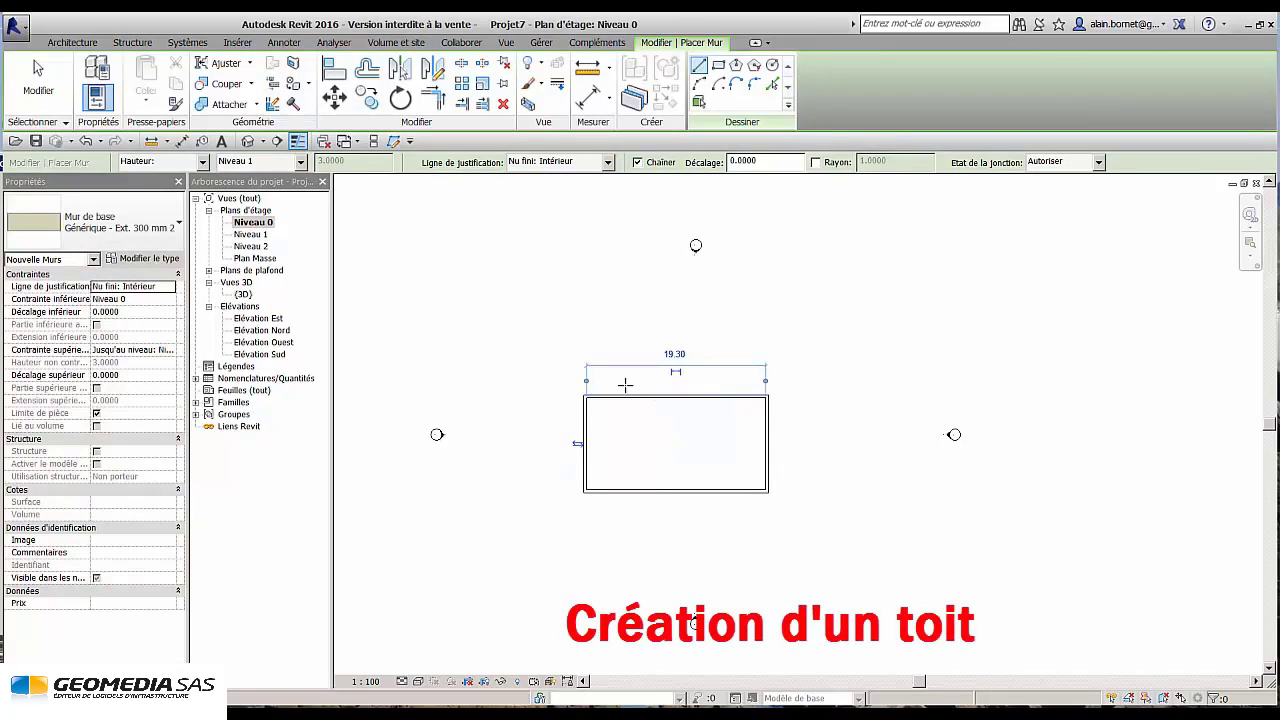
key("Escape")
key("Escape")
Create a Toit - 200 mm footprint roof on Niveau 1 with a sloped rectangular outline along the walls' outer faces.
scroll(624, 390, "up", 3)
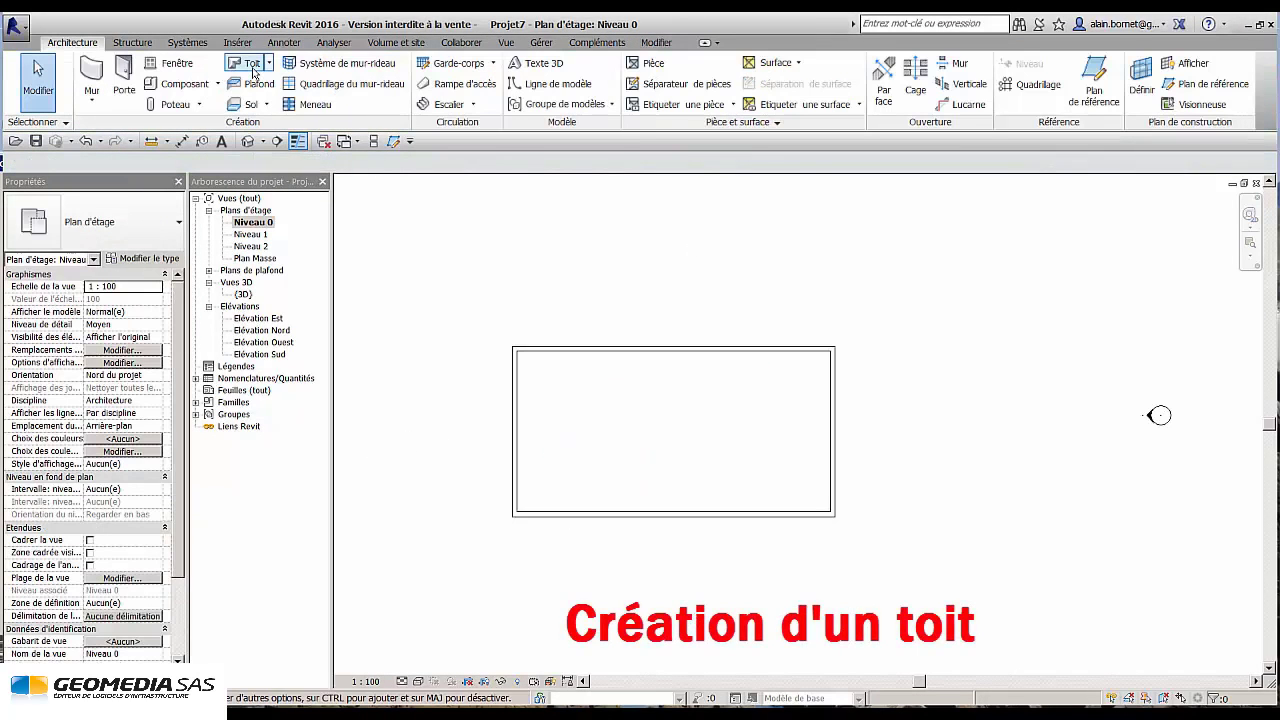
left_click(252, 66)
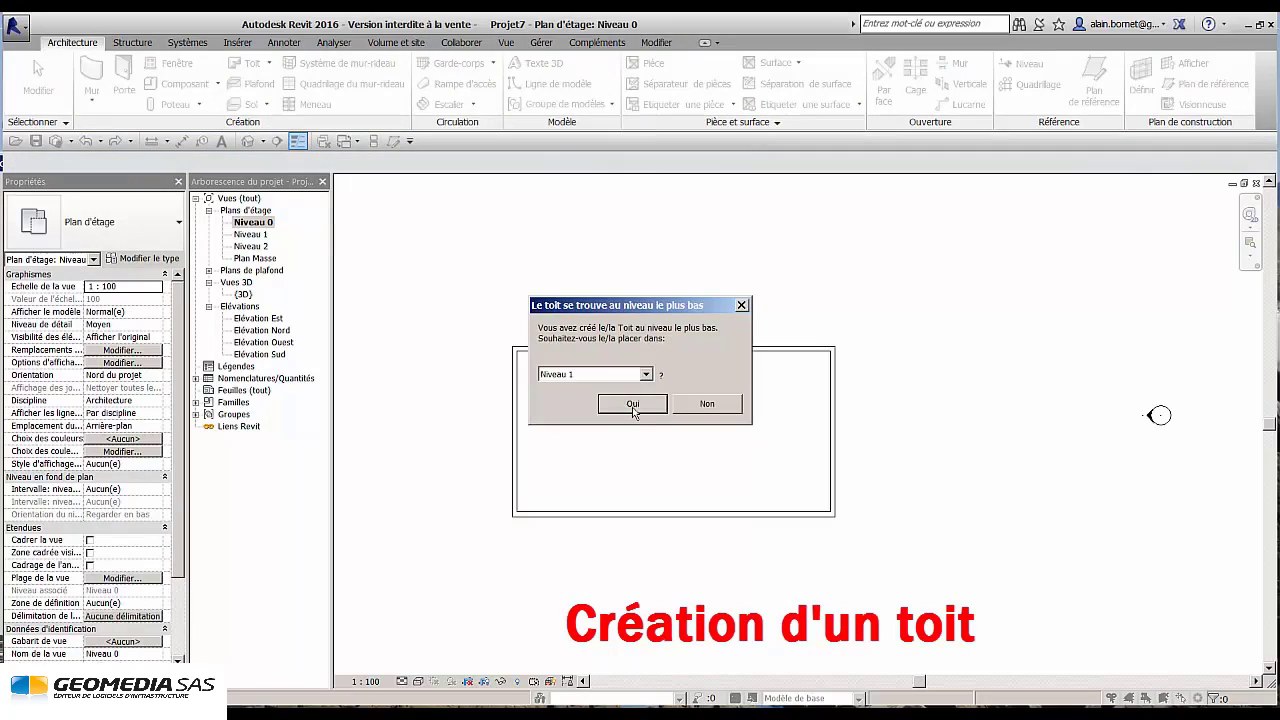
left_click(633, 404)
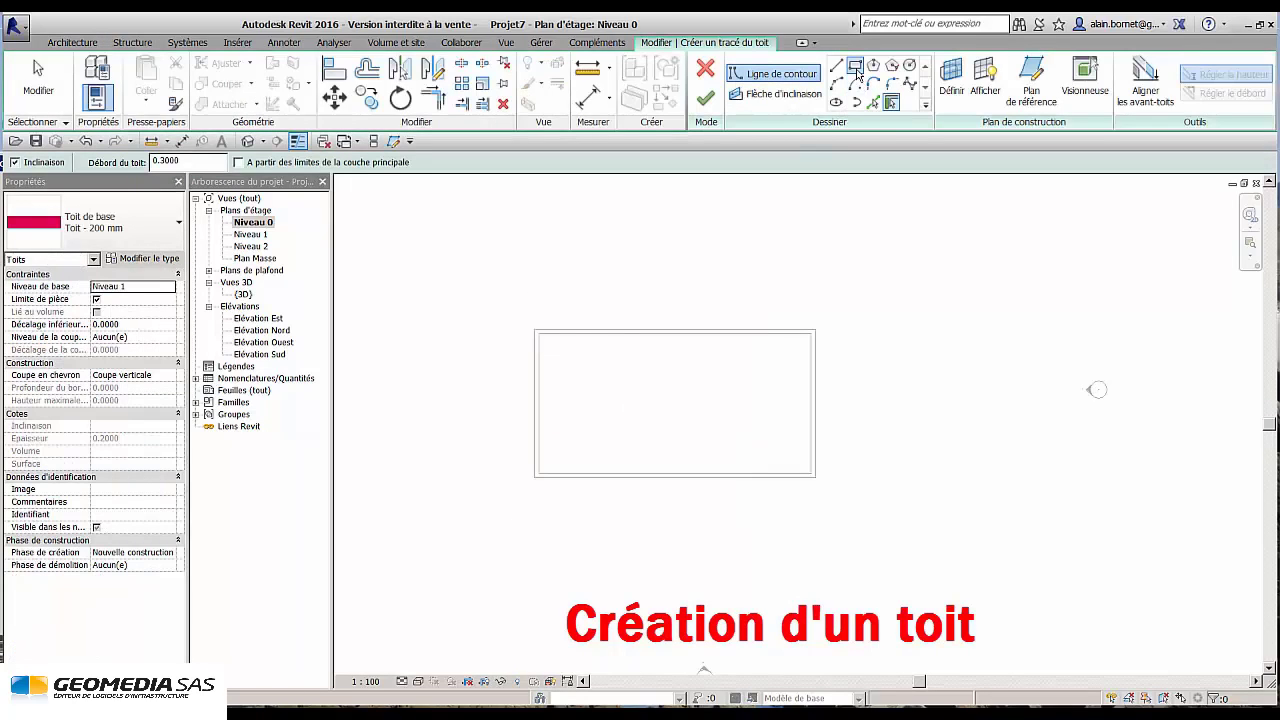
left_click(856, 67)
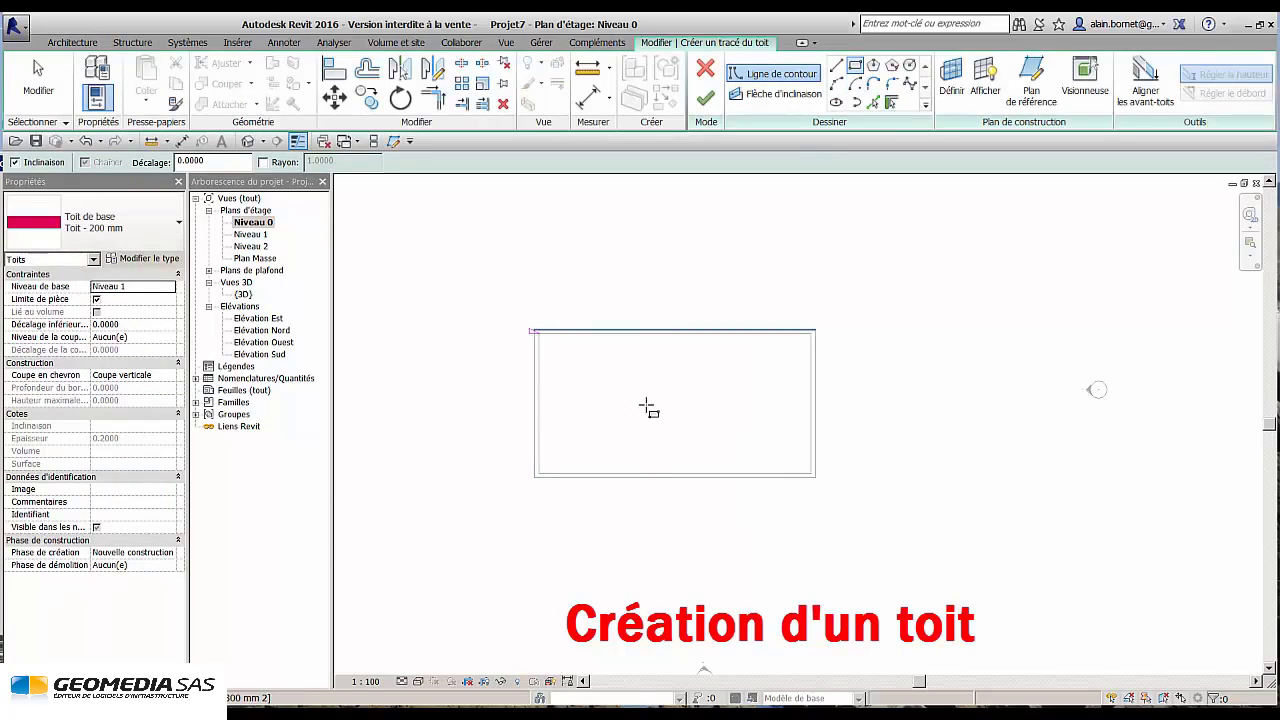
left_click(815, 477)
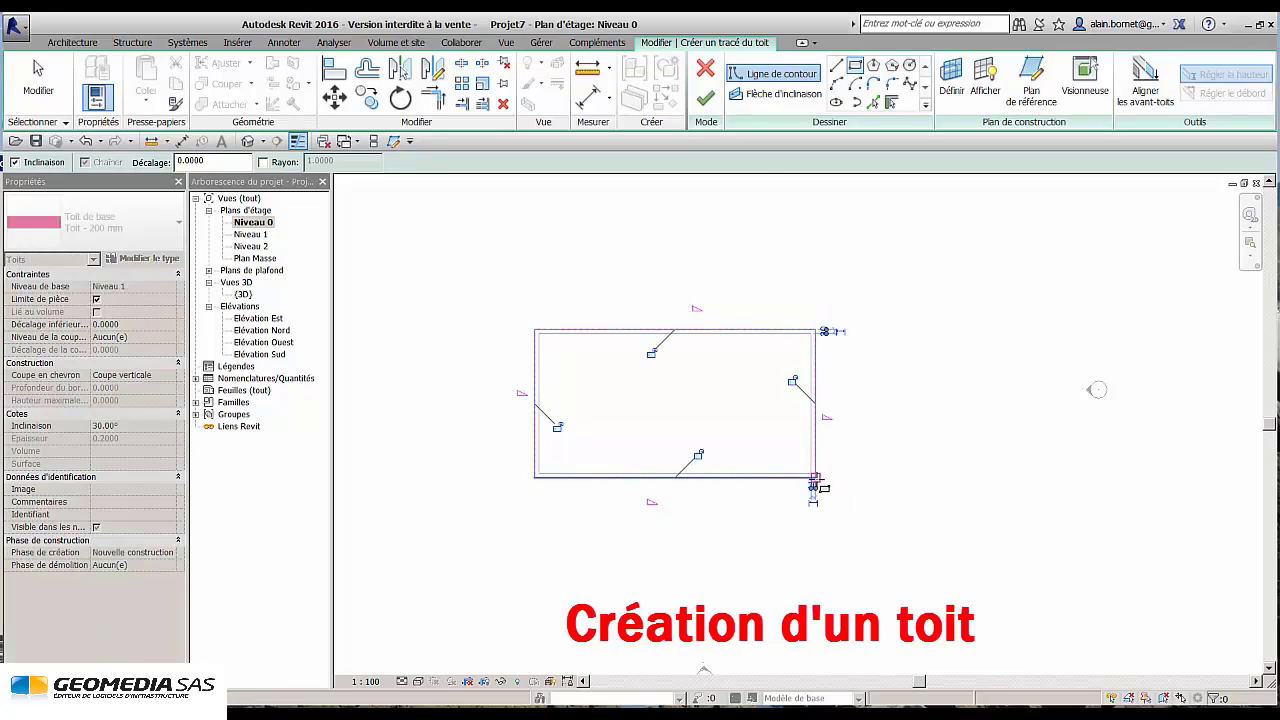
left_click(706, 98)
key("Escape")
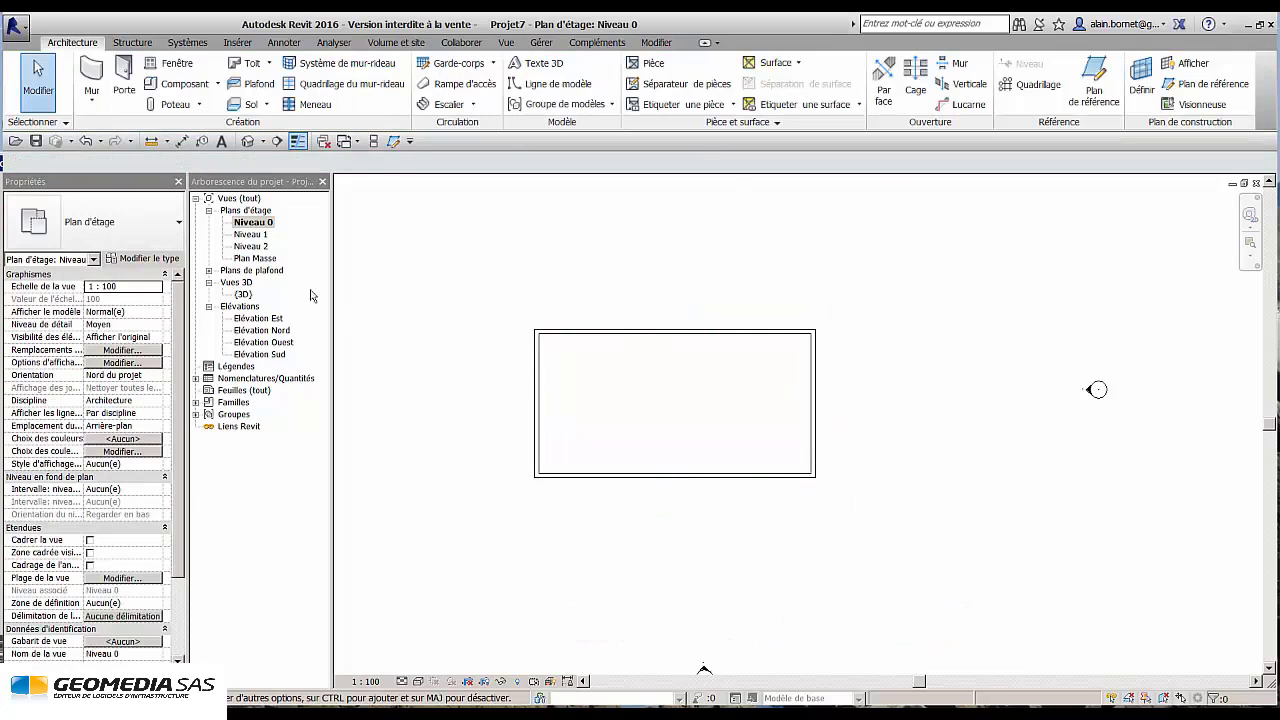
In the {3D} view, edit the roof footprint and remove the slope definition from the short edge nearest the viewer.
double_click(245, 294)
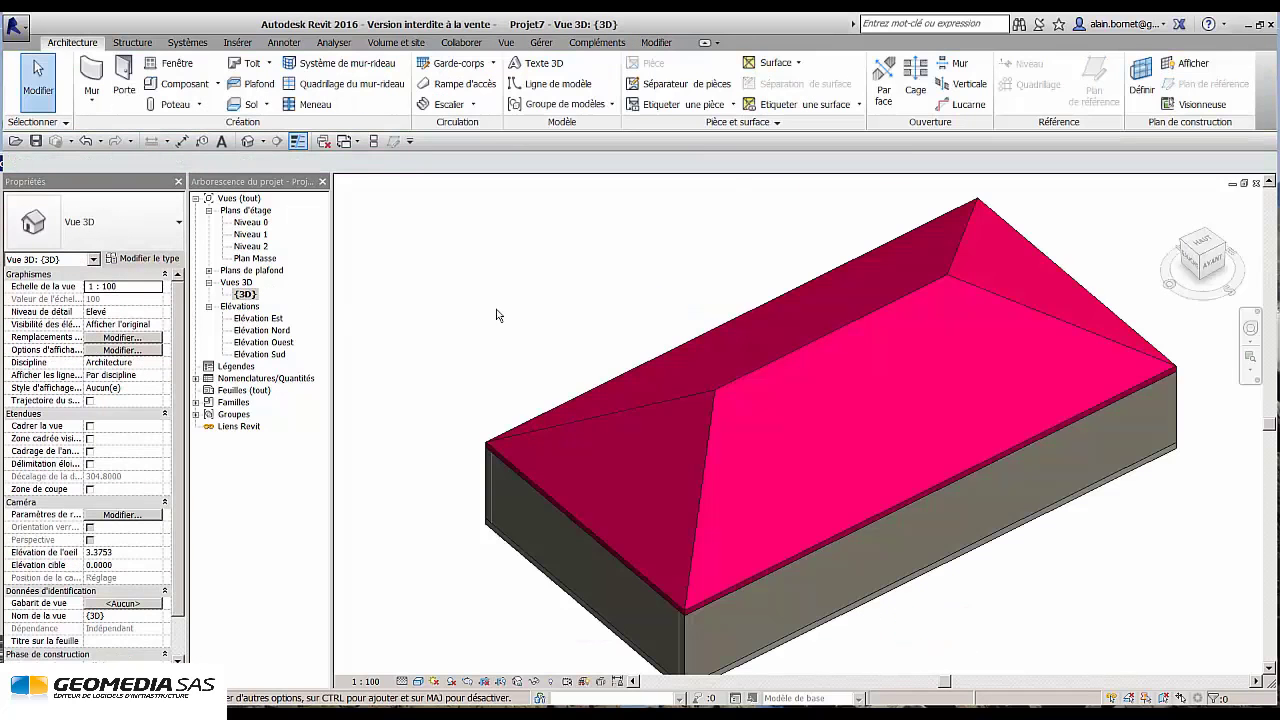
left_click(573, 513)
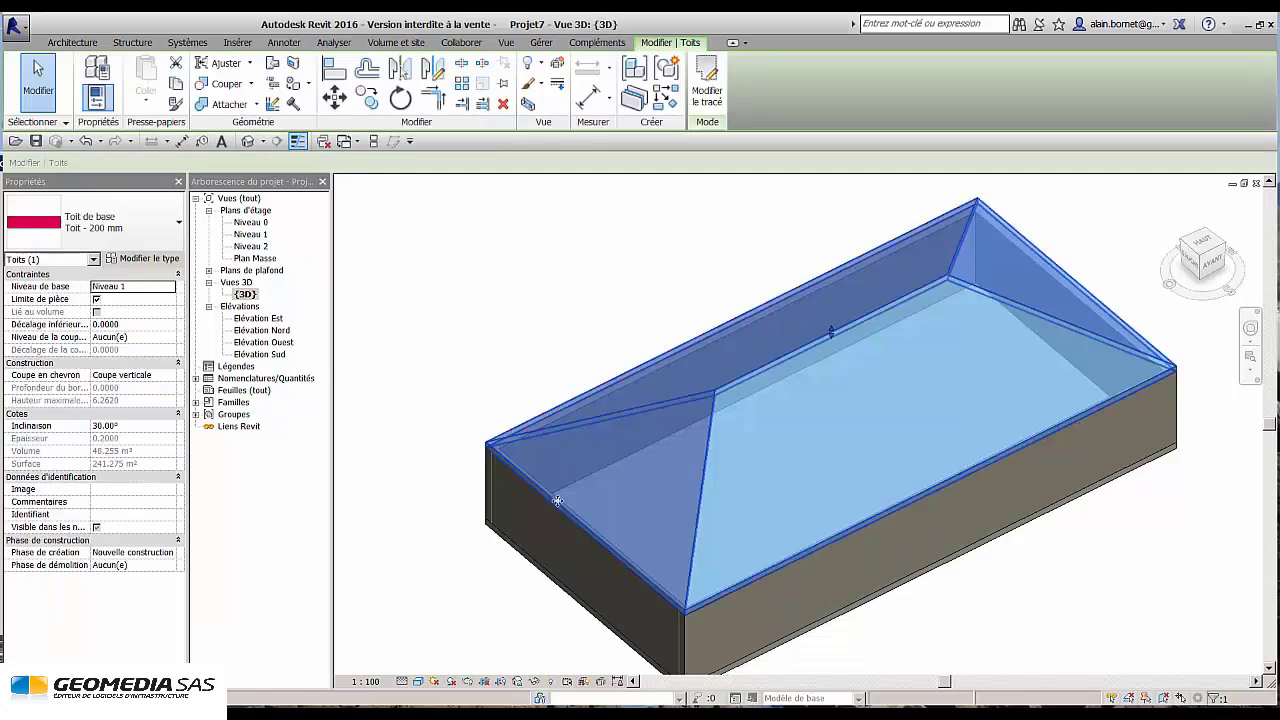
left_click(707, 93)
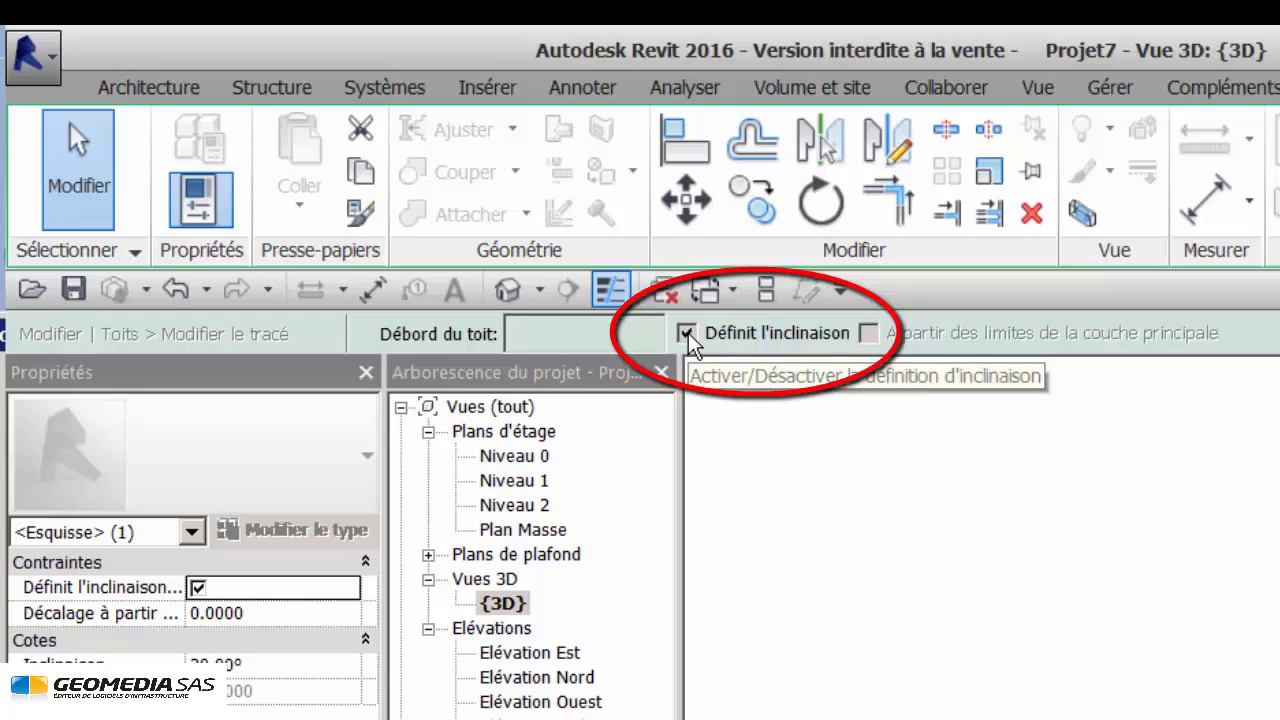
left_click(686, 333)
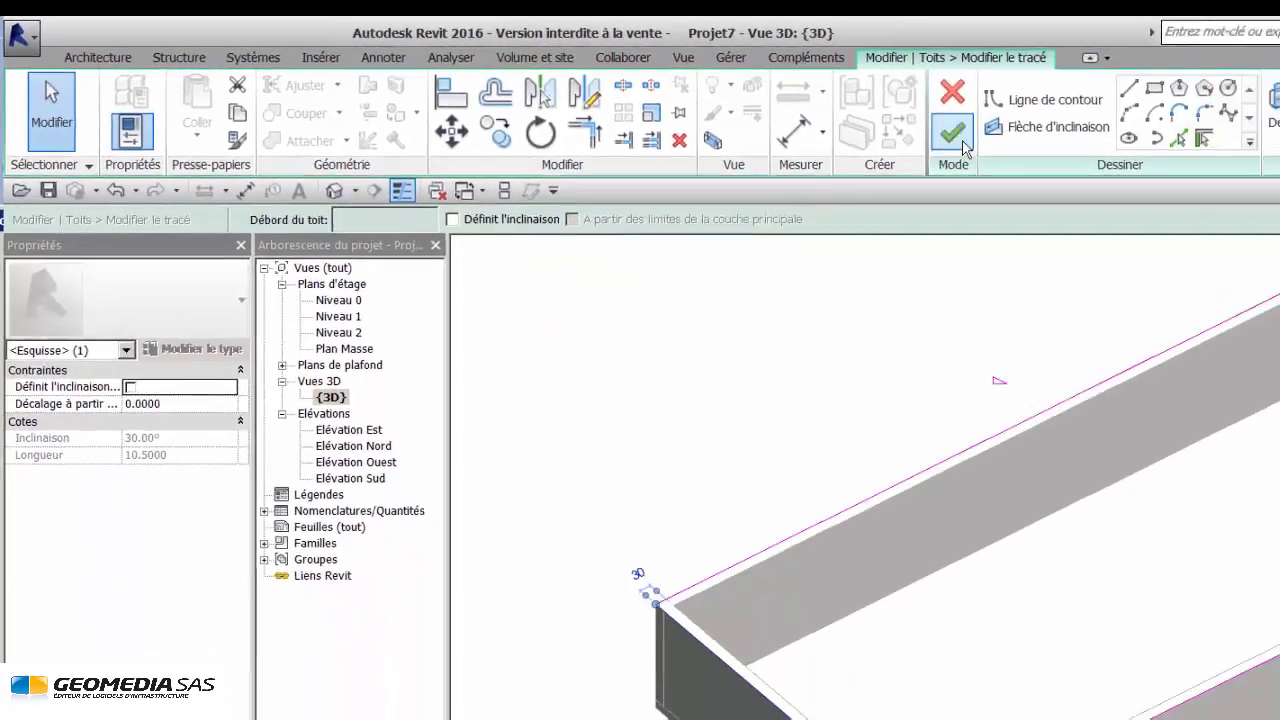
left_click(962, 140)
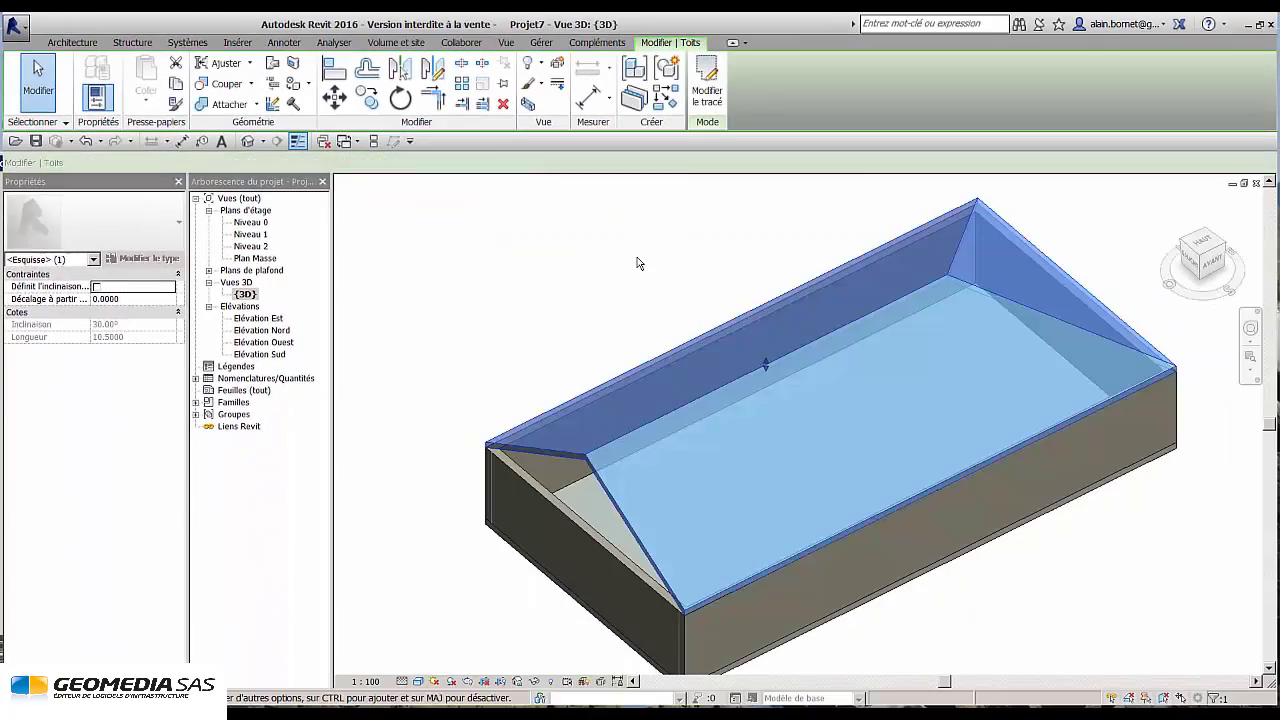
left_click(614, 274)
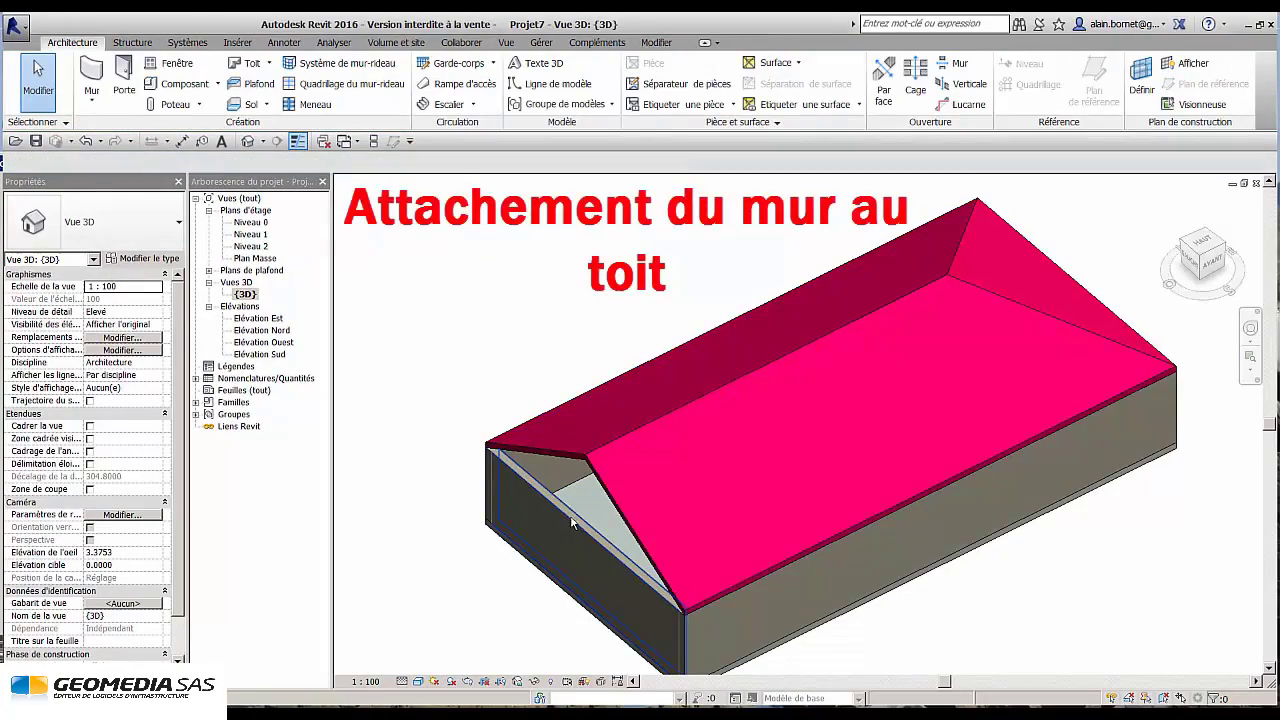
Attach the top of the short wall under the open gable end to the roof.
left_click(572, 520)
left_click(847, 82)
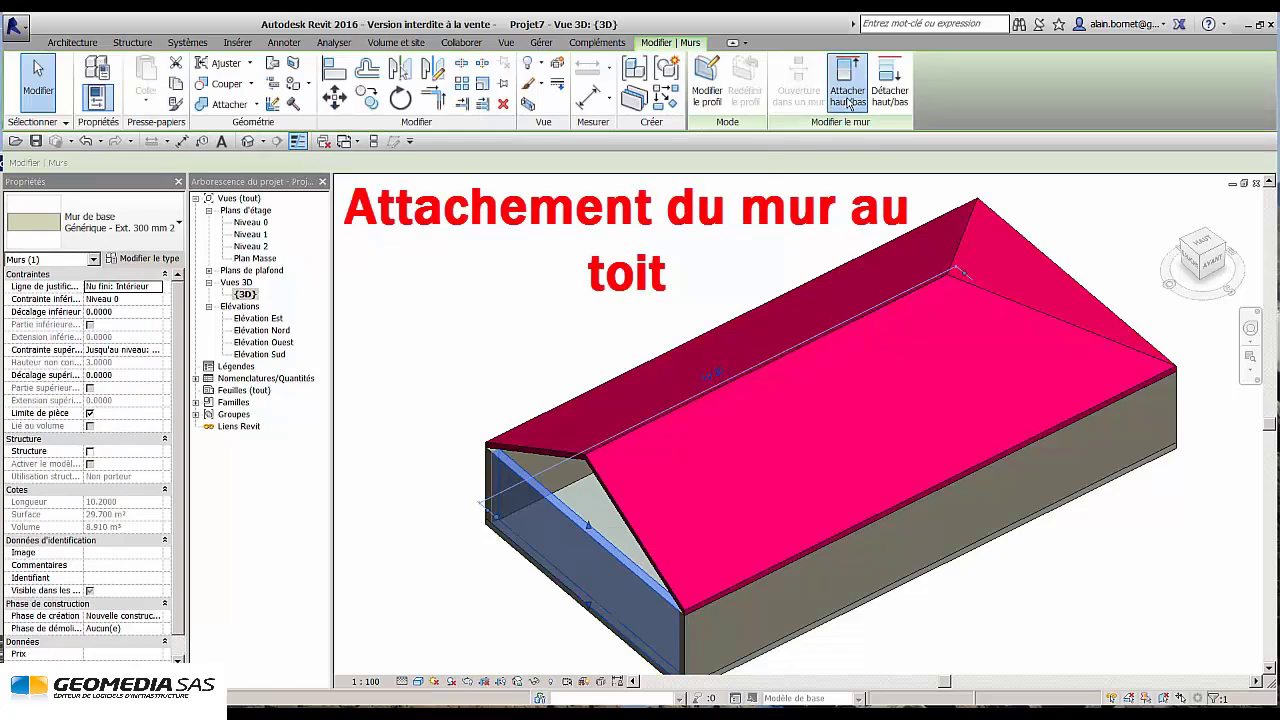
left_click(600, 478)
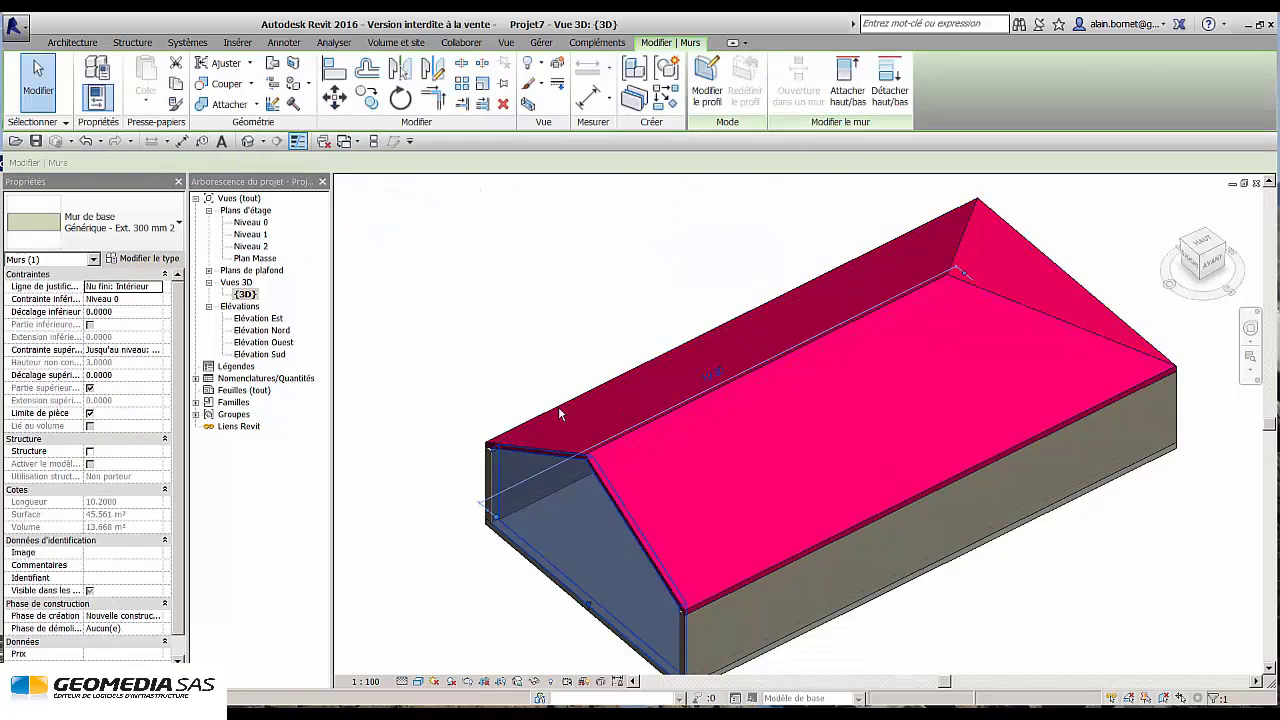
left_click(545, 370)
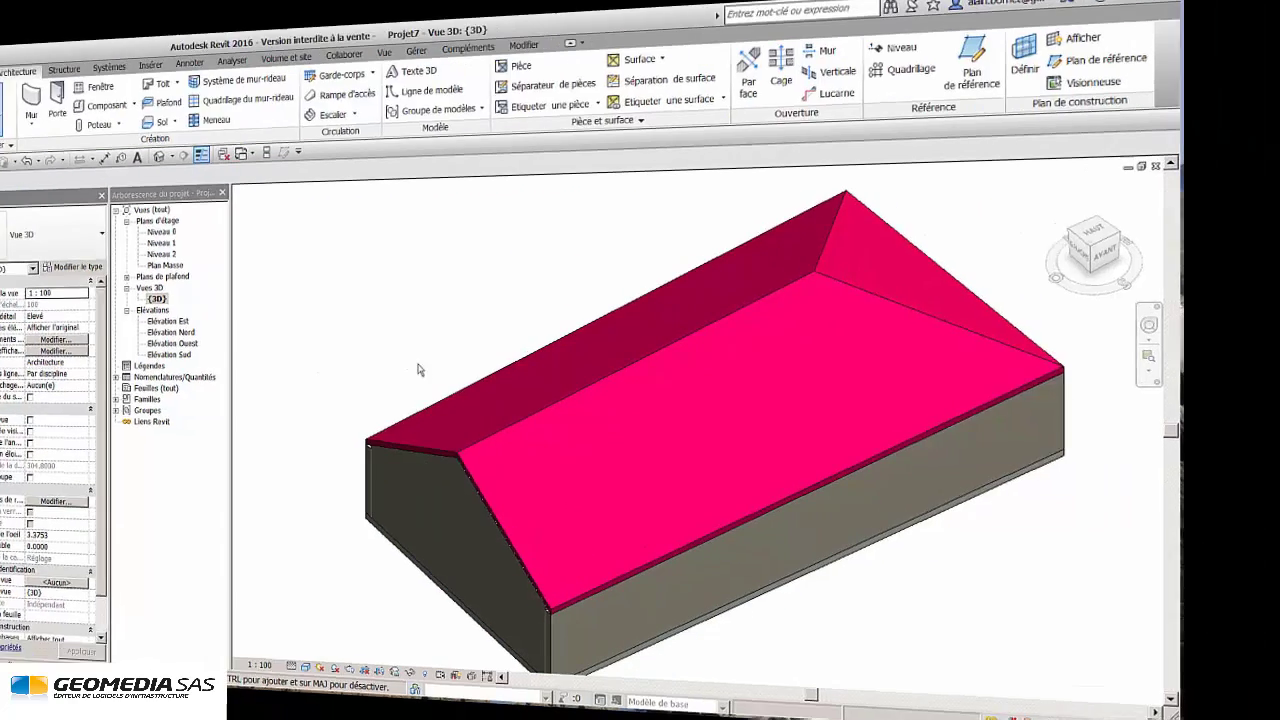